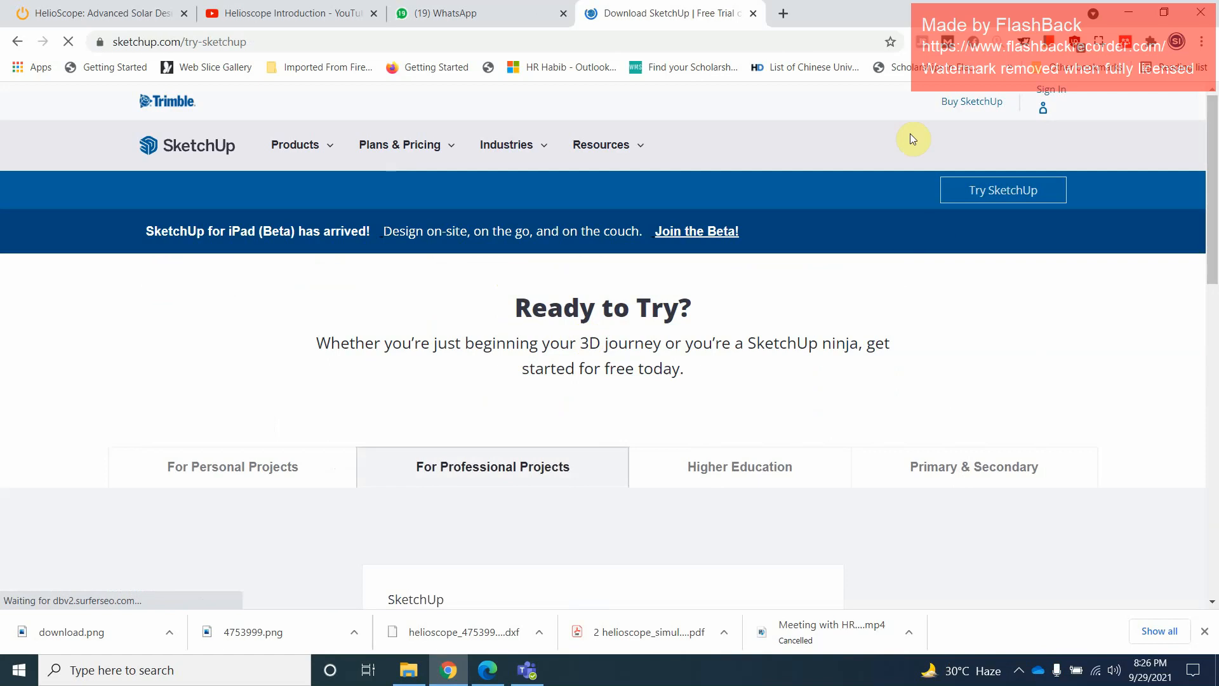
Choose the Higher Education option for trying SketchUp and start its 30 Day Trial
scroll(584, 403, "down", 3)
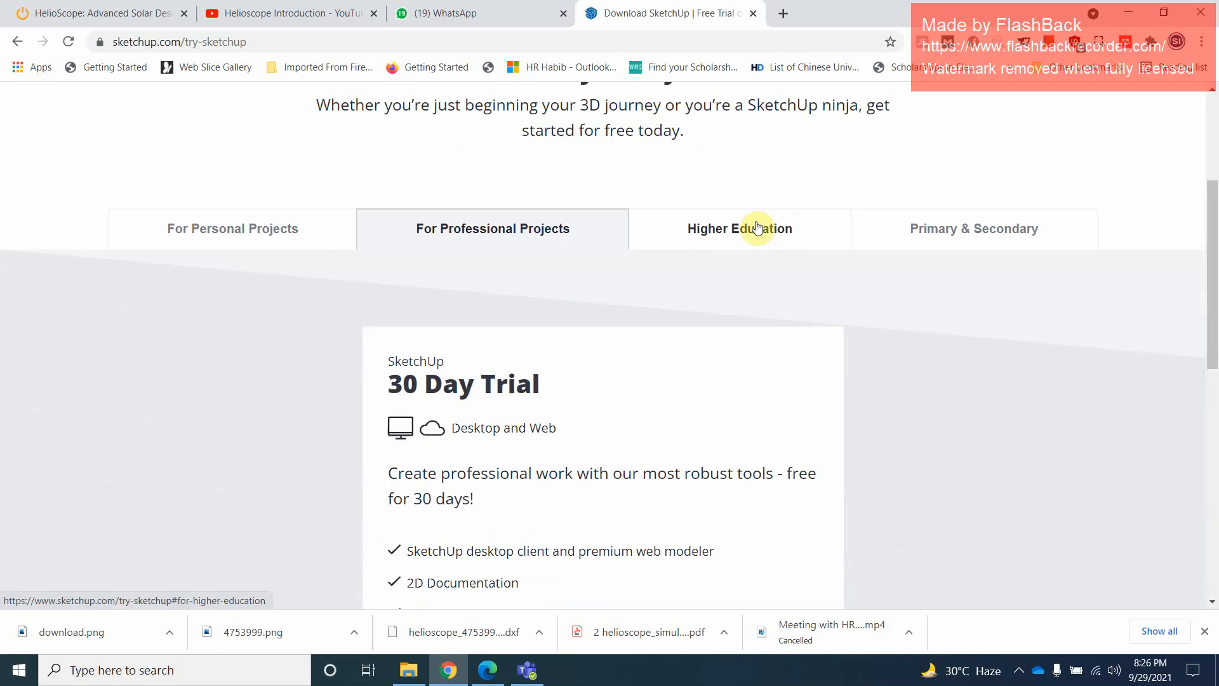
left_click(726, 240)
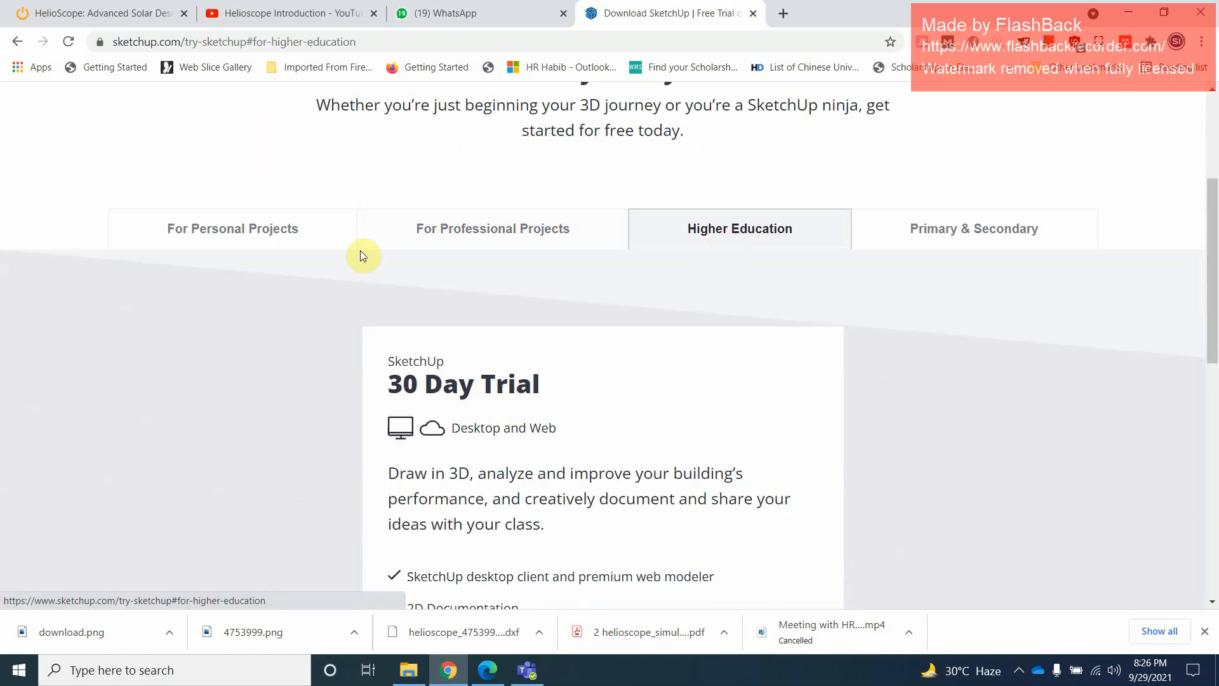
left_click(248, 235)
left_click(730, 232)
scroll(610, 381, "down", 3)
left_click(591, 478)
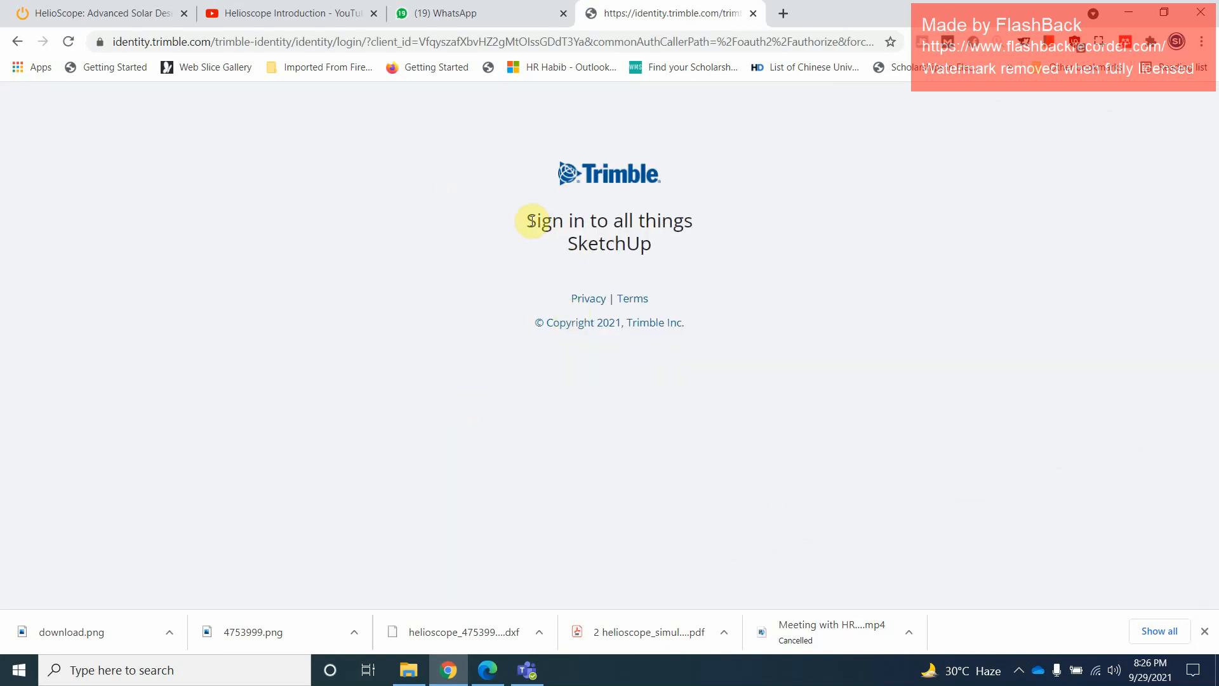
Enter the saved account e-mail address on the Trimble sign-in page and sign in to SketchUp
left_click_drag(531, 221, 587, 221)
left_click(451, 254)
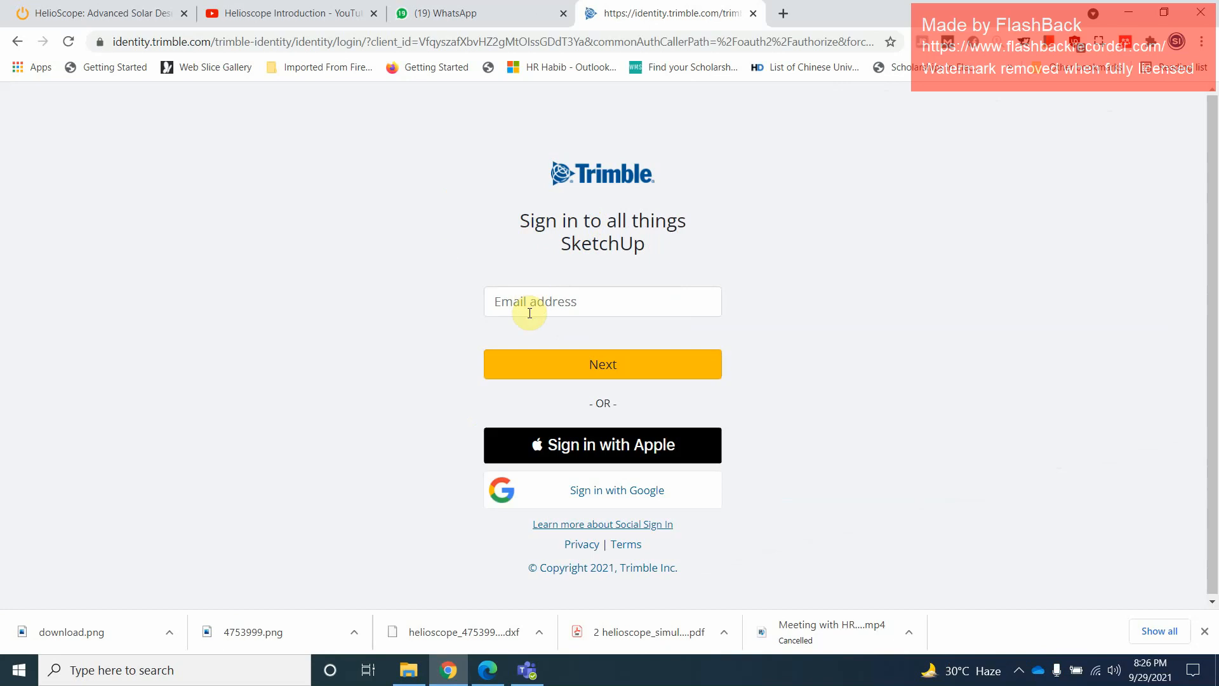
left_click(548, 304)
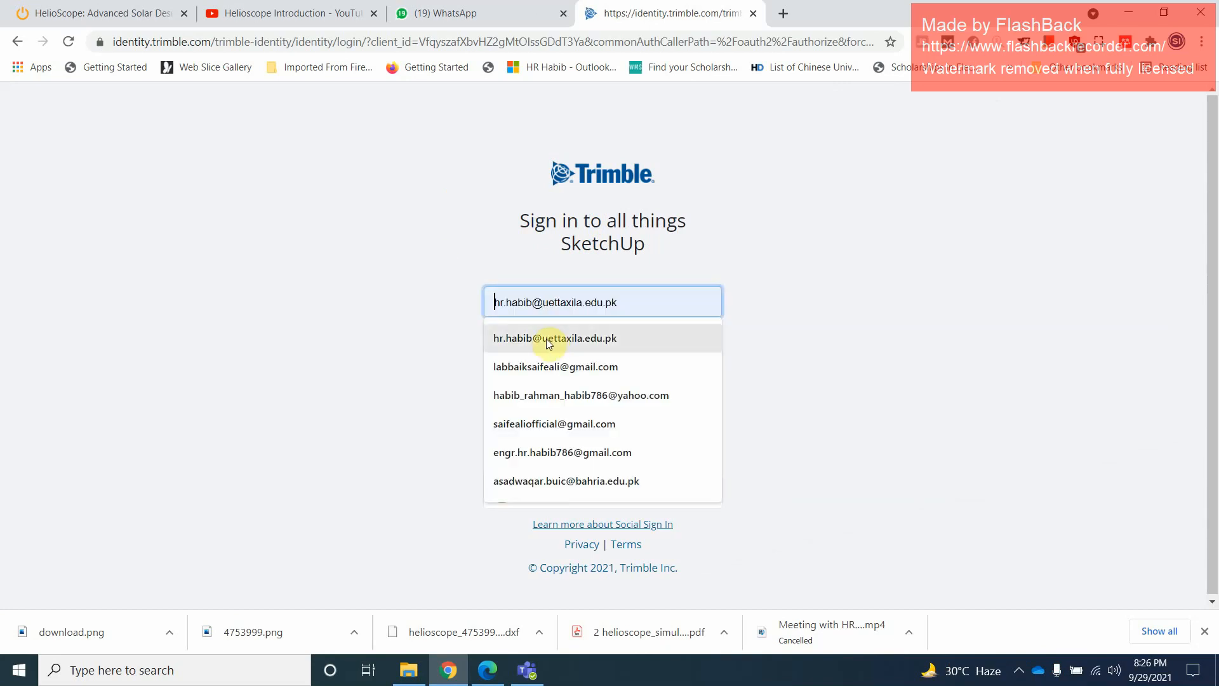
left_click(350, 265)
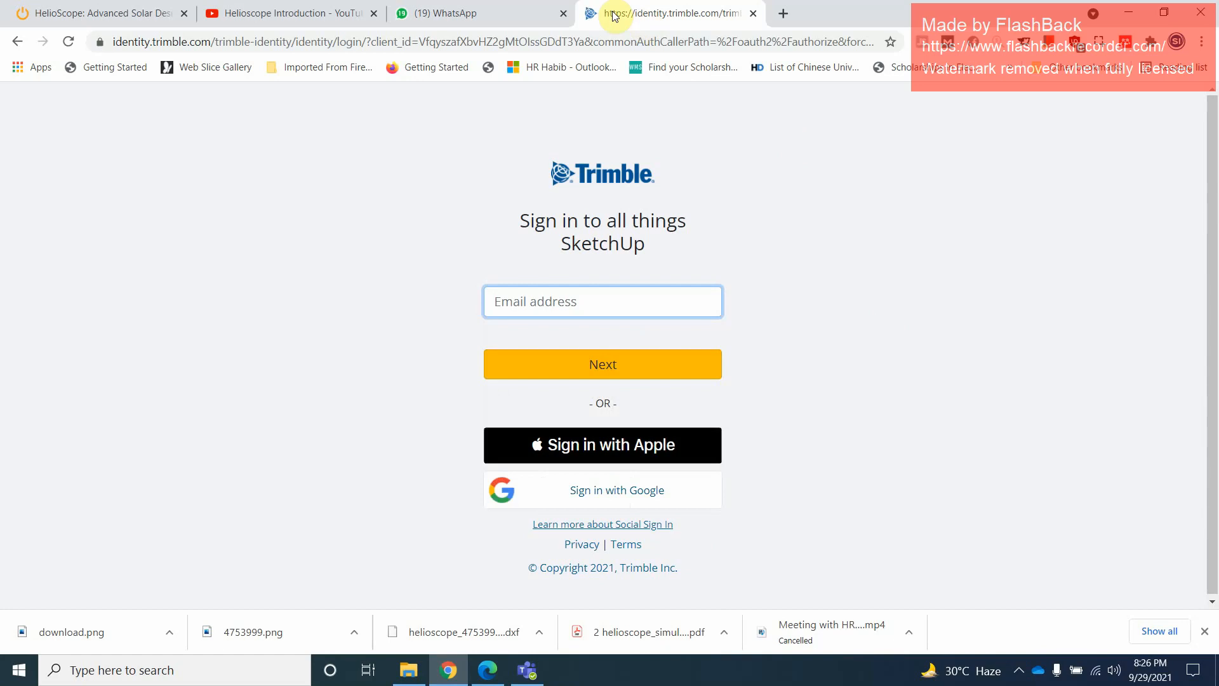
left_click(576, 303)
left_click(572, 337)
left_click(578, 378)
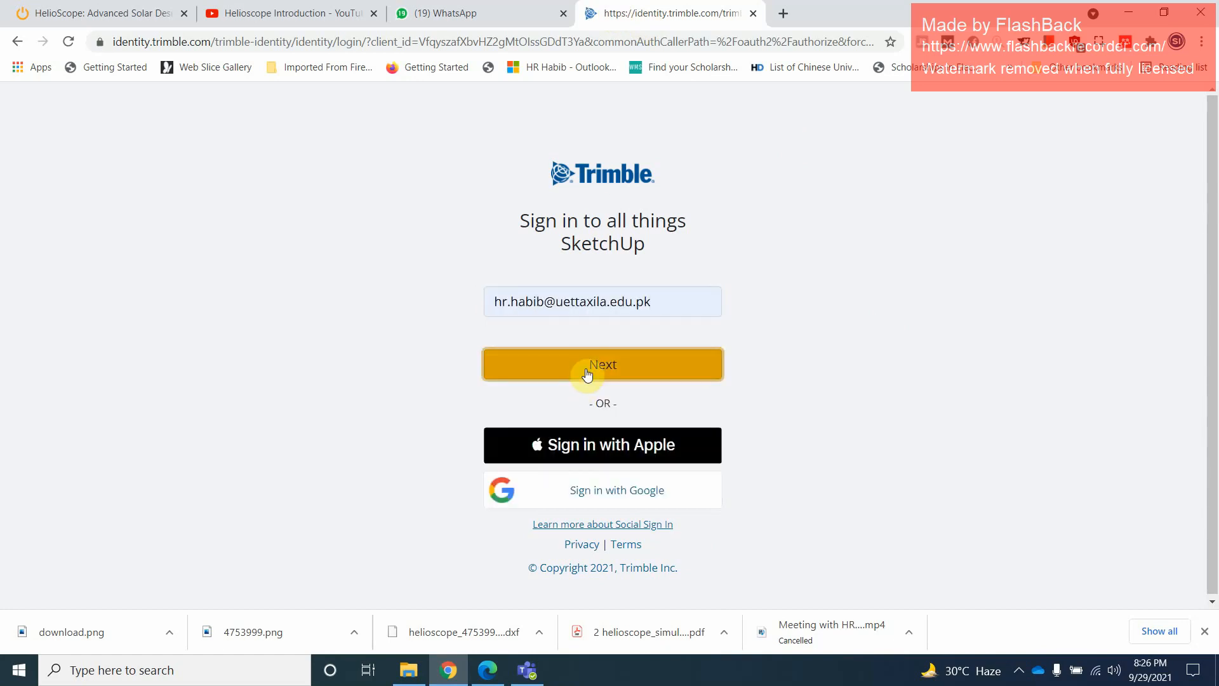
left_click(597, 496)
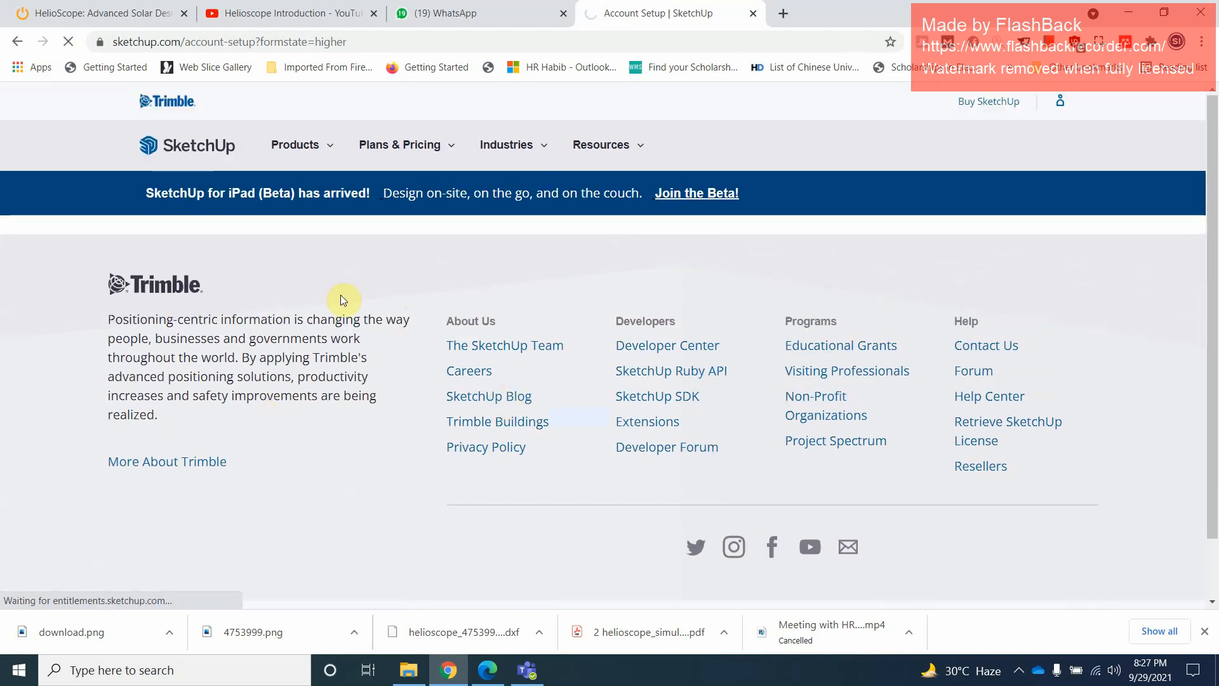
Check the trial confirmation page for the days left and the available download options
scroll(343, 300, "down", 1)
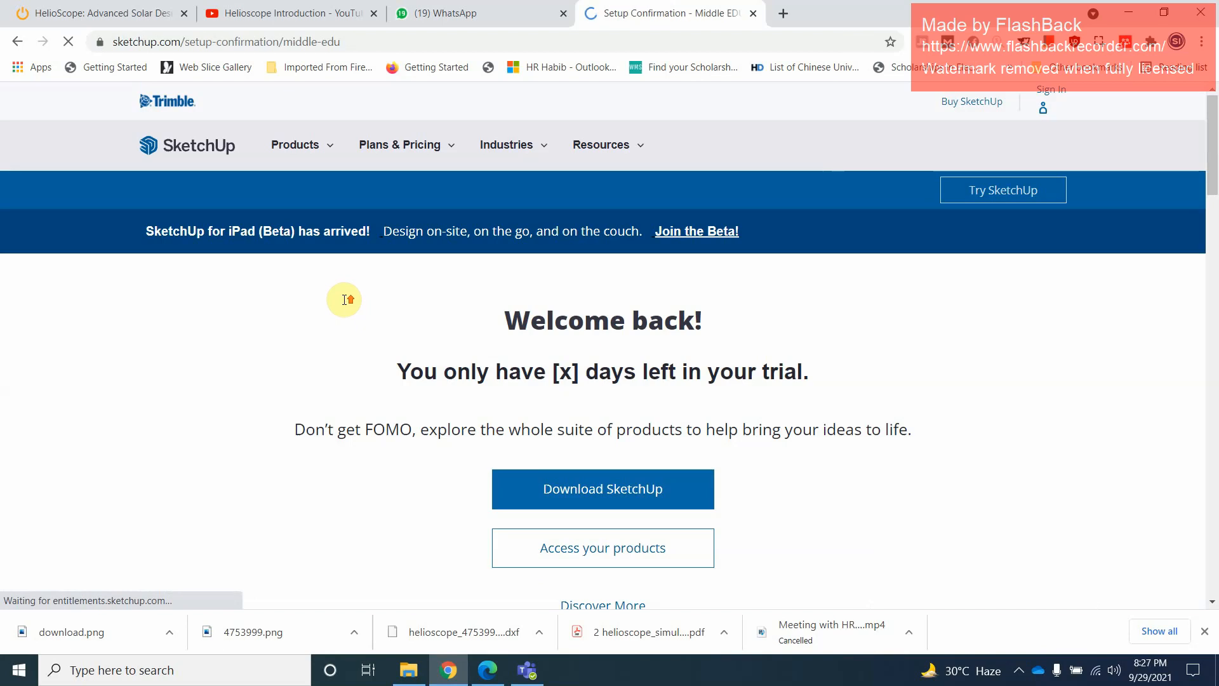
scroll(590, 416, "down", 2)
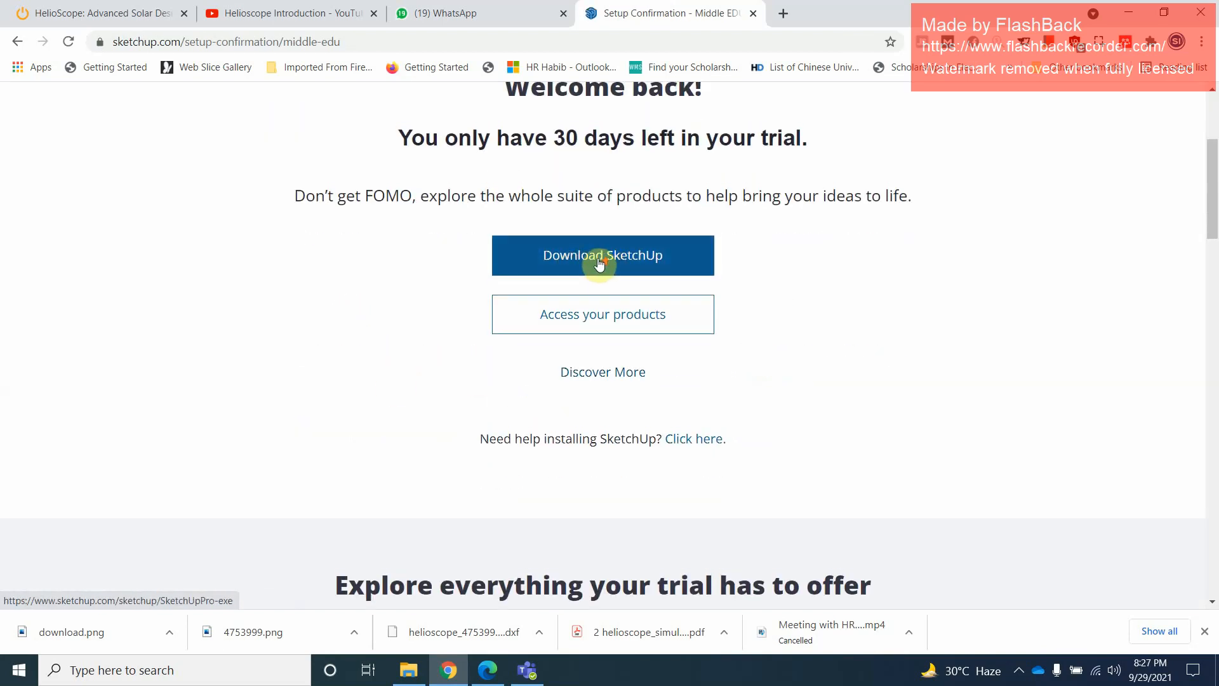
scroll(597, 263, "up", 1)
left_click_drag(558, 204, 634, 210)
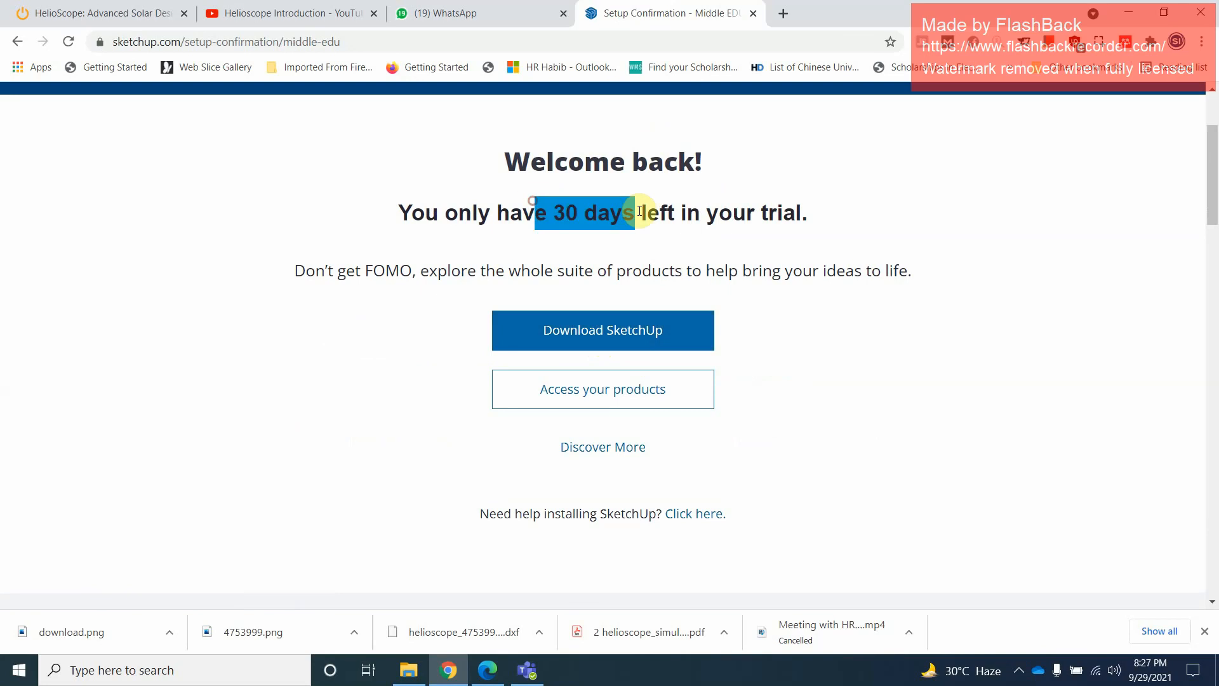
scroll(786, 259, "down", 4)
scroll(802, 287, "up", 5)
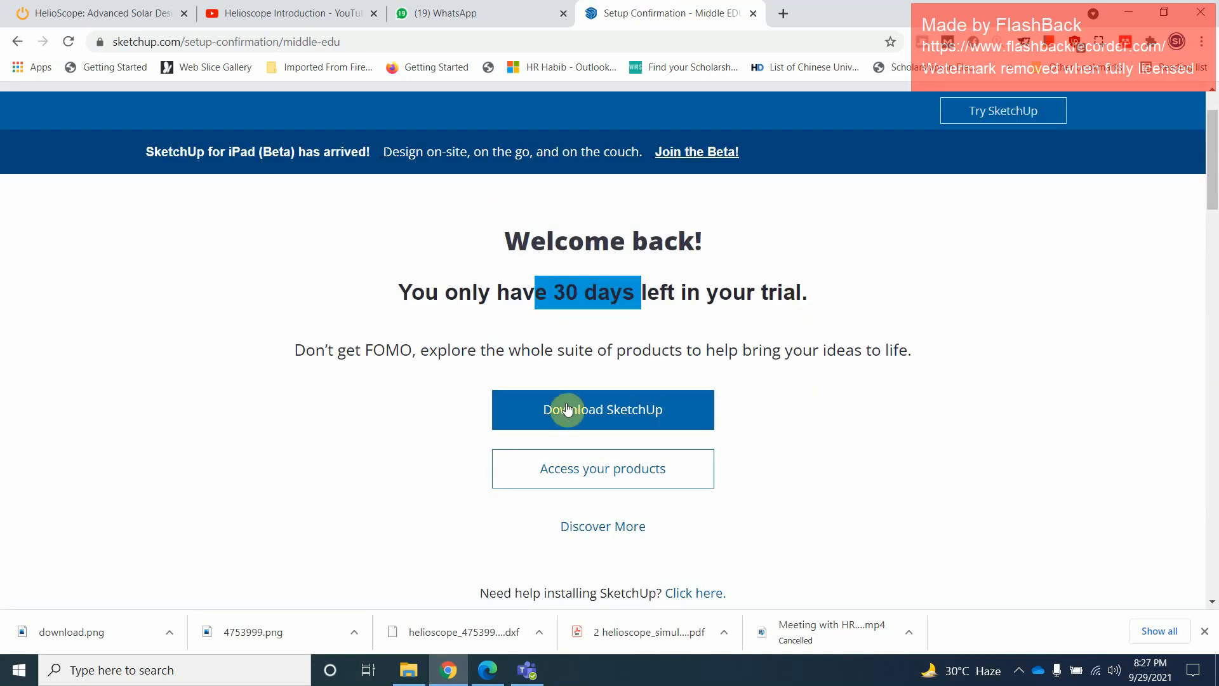
Try downloading SketchUp as SketchUpPro-2021-1.2 into the PG labs' sketch up folder, without replacing the existing copy
left_click(565, 411)
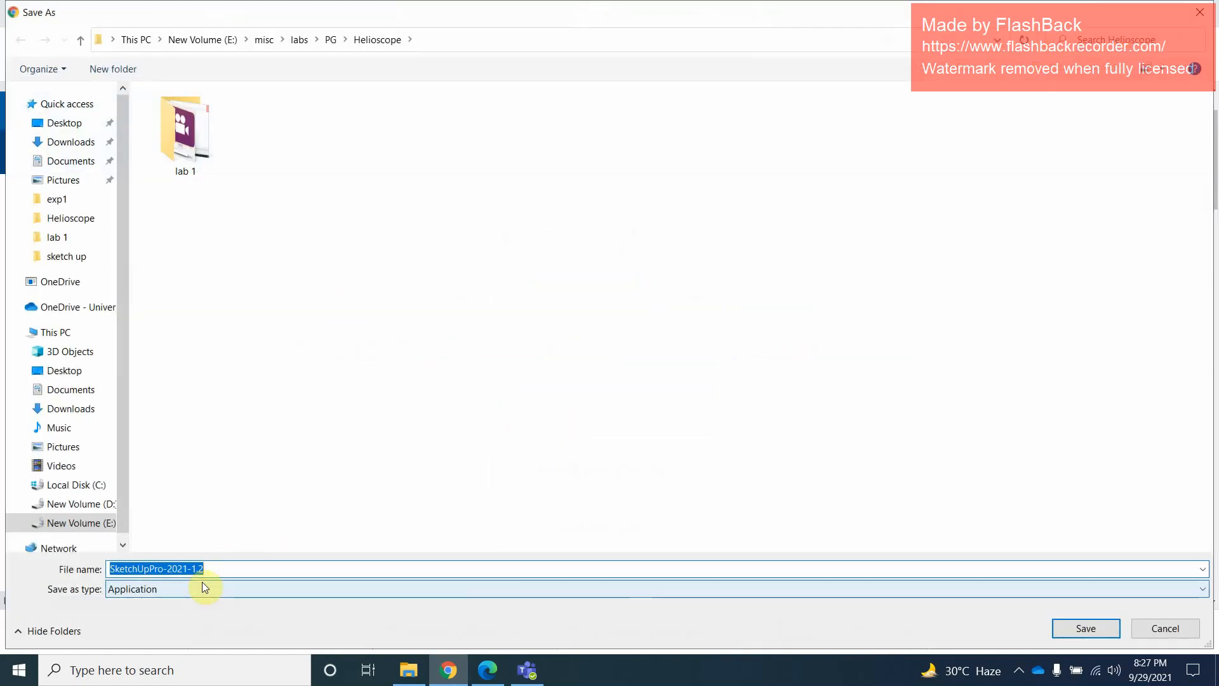
left_click(330, 40)
double_click(237, 222)
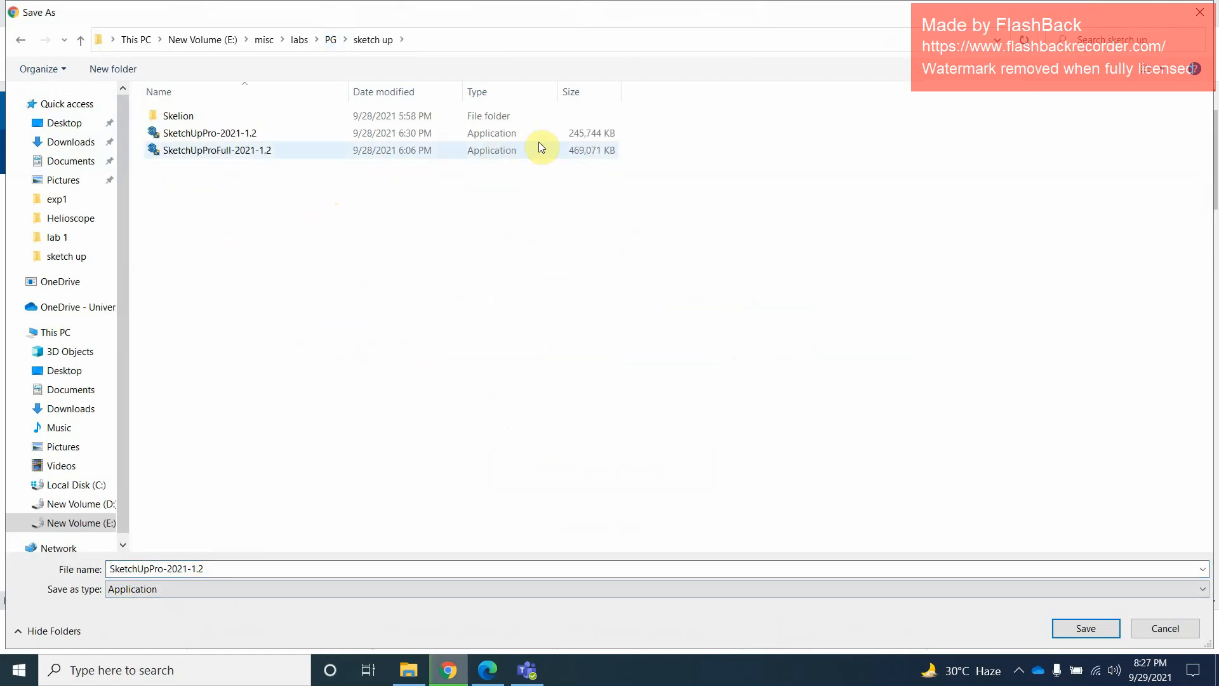
left_click(1087, 630)
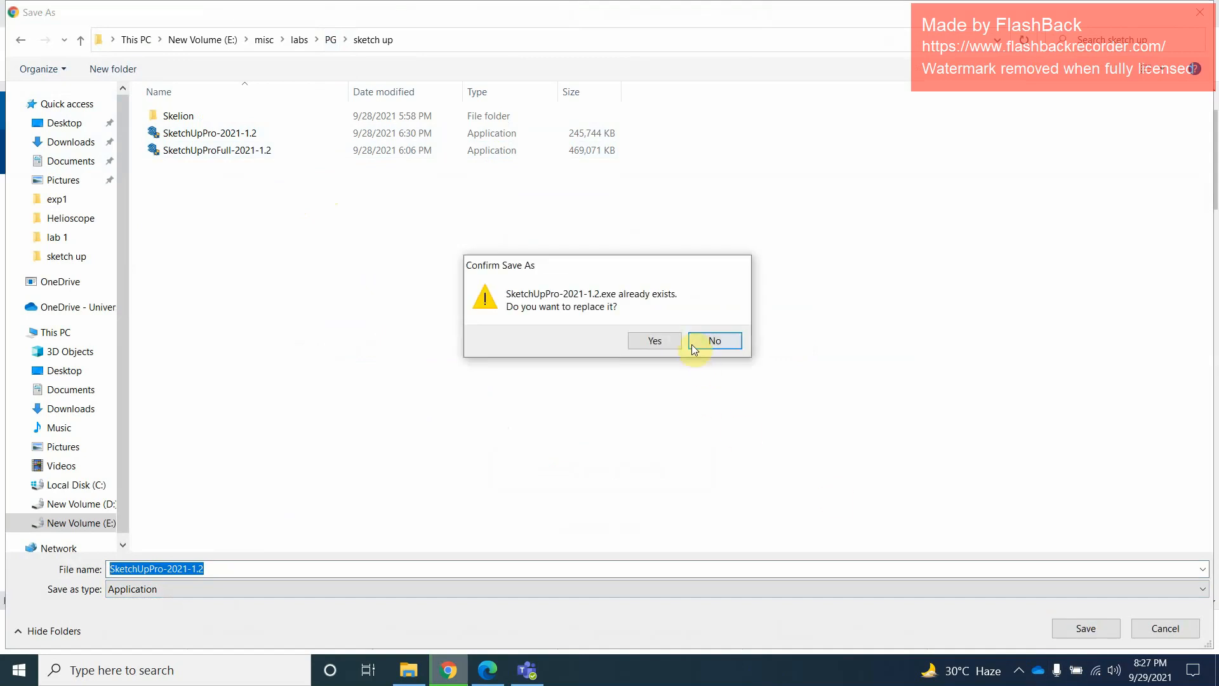
left_click(714, 341)
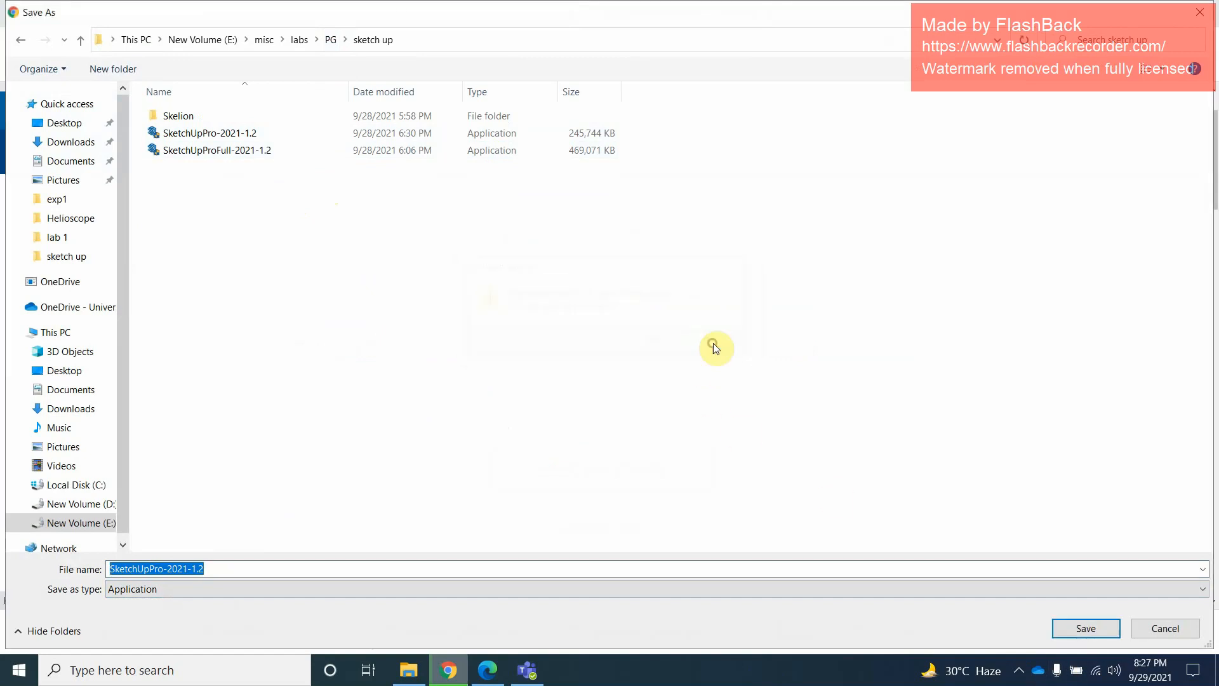
left_click(1197, 629)
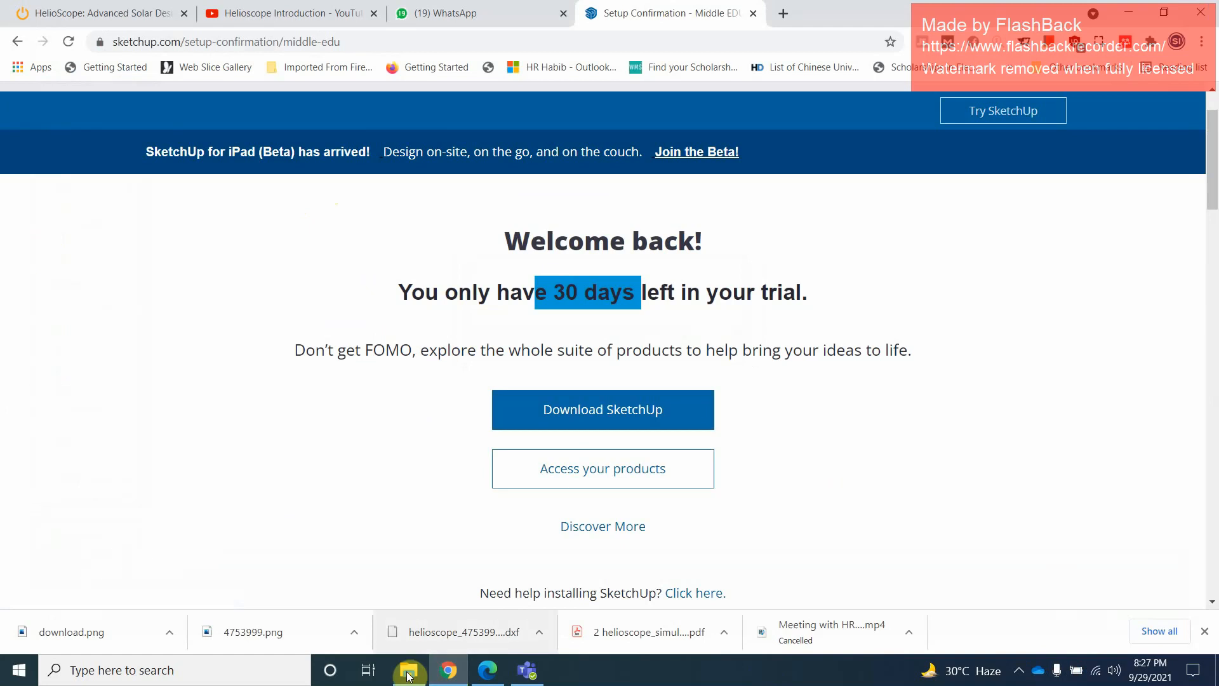
Switch to File Explorer and inspect the SketchUpPro-2021-1.2 and SketchUpProFull-2021-1.2 installers in the sketch up folder
left_click(409, 670)
left_click(233, 368)
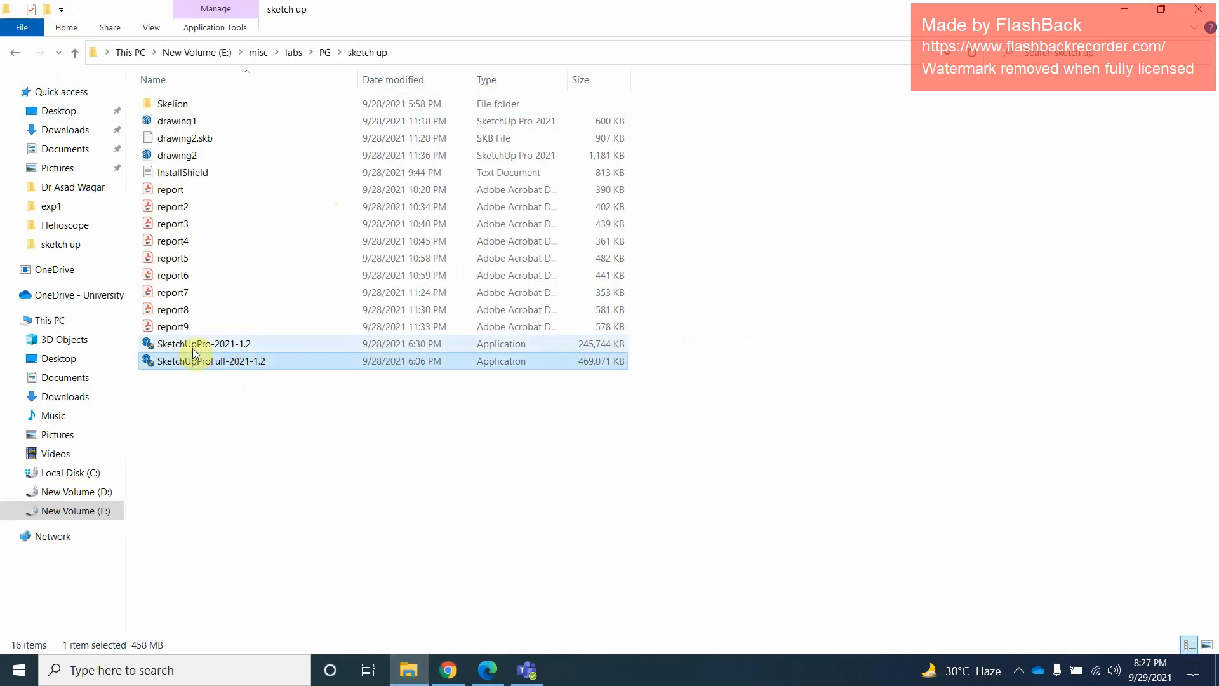
double_click(216, 350)
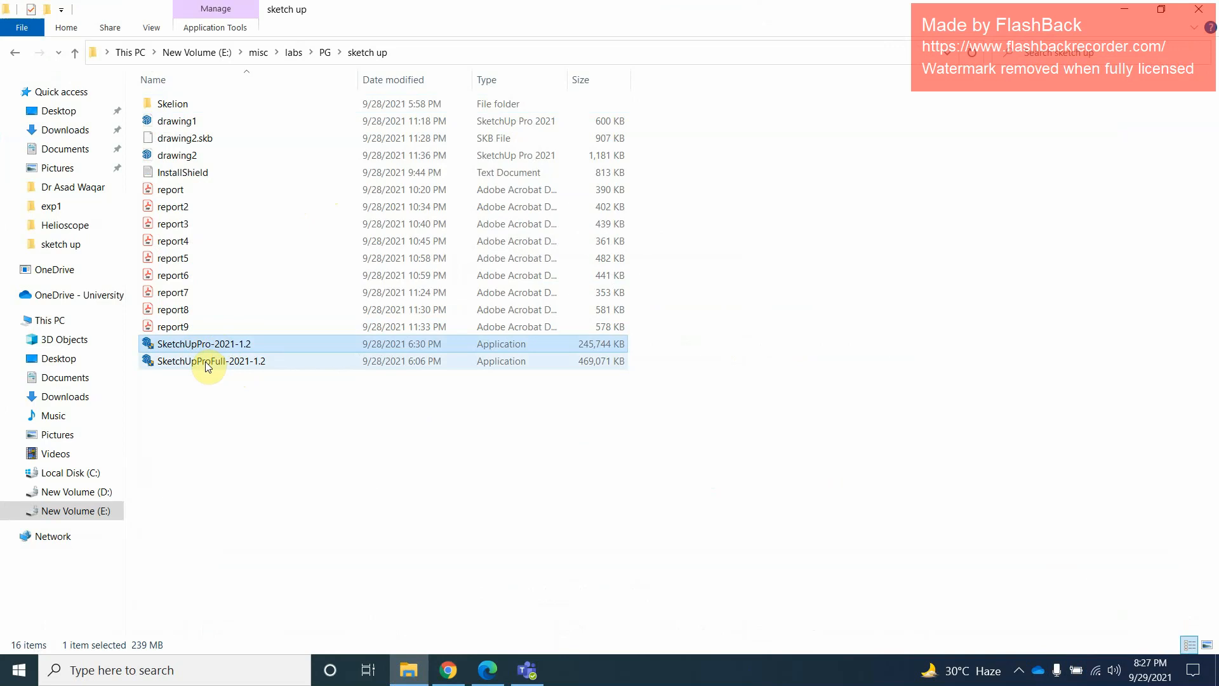
left_click(207, 366)
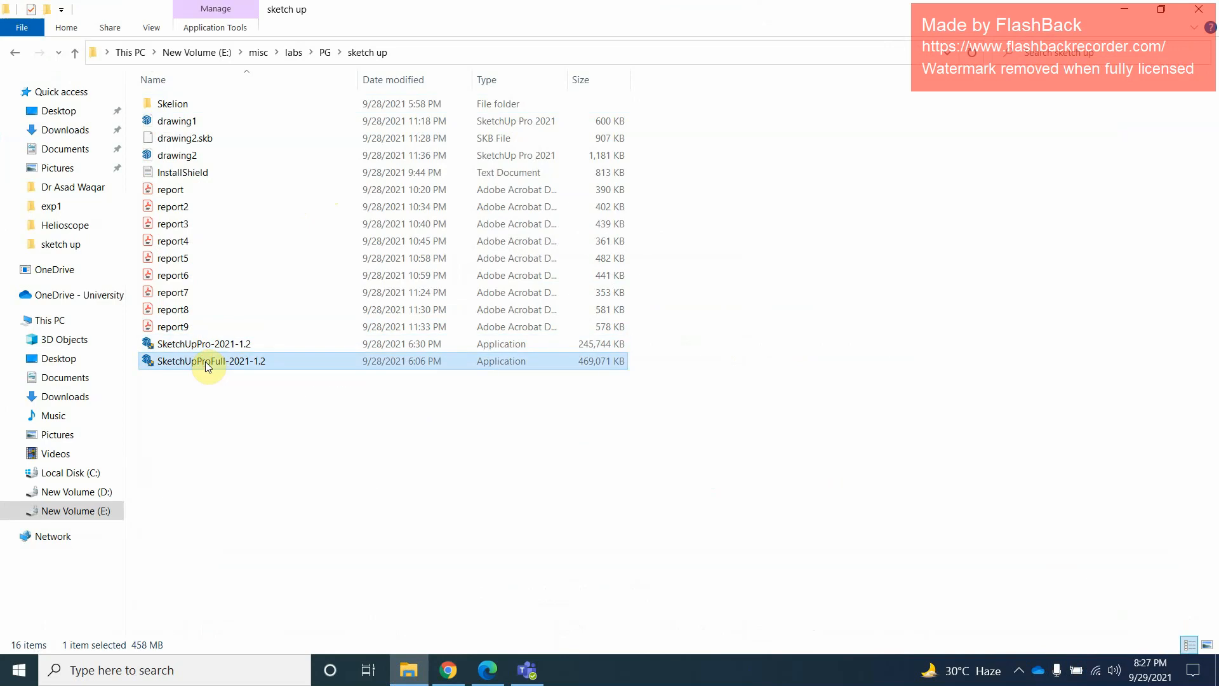
Switch back to Chrome and look through the trial confirmation page from the installation help line down to the footer
left_click(449, 669)
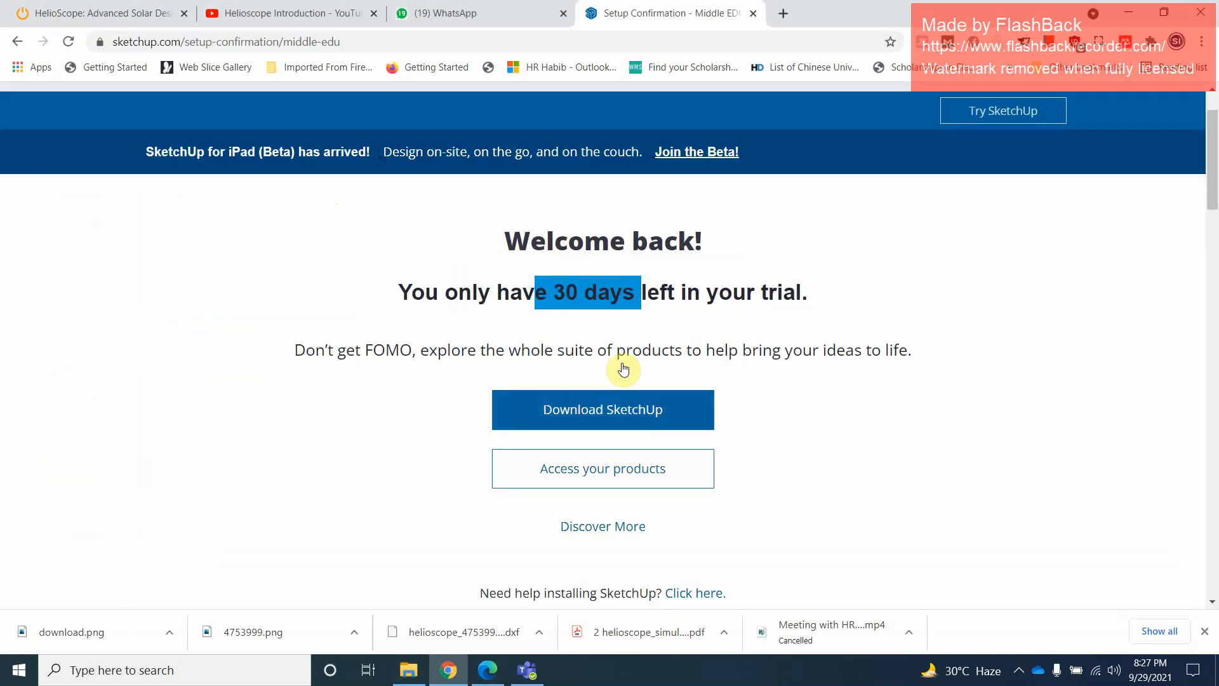
left_click(714, 281)
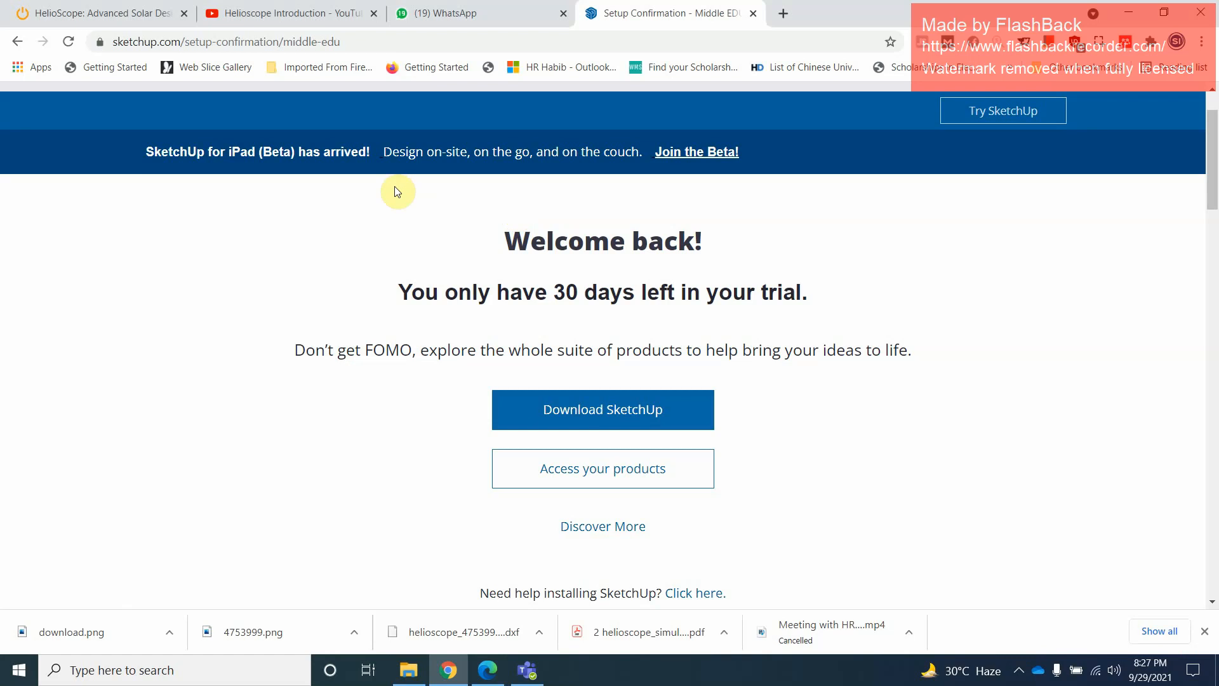
scroll(606, 484, "down", 2)
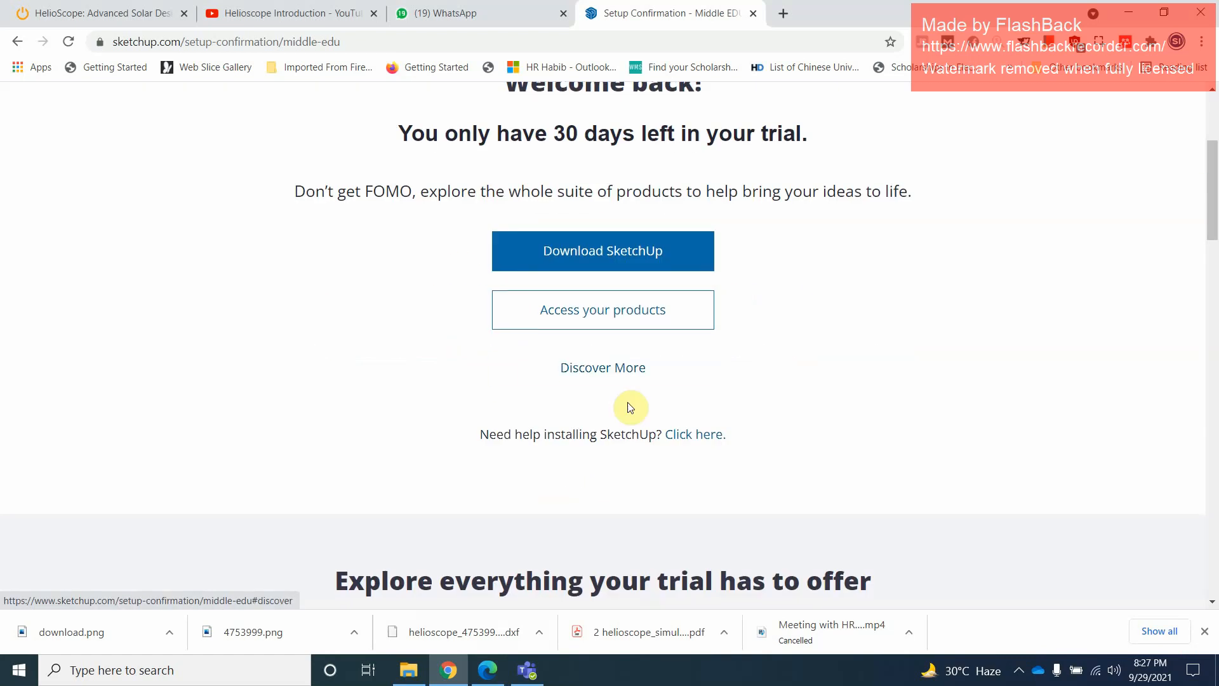
left_click_drag(544, 438, 599, 435)
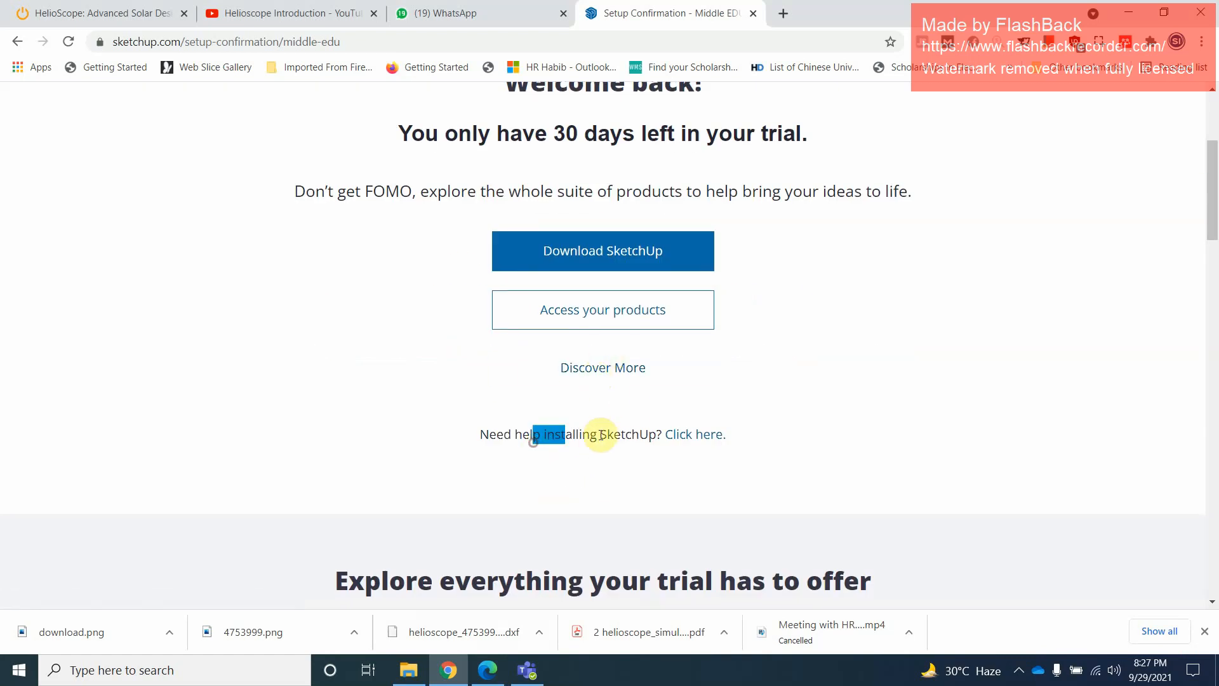
scroll(497, 462, "down", 5)
scroll(518, 409, "down", 10)
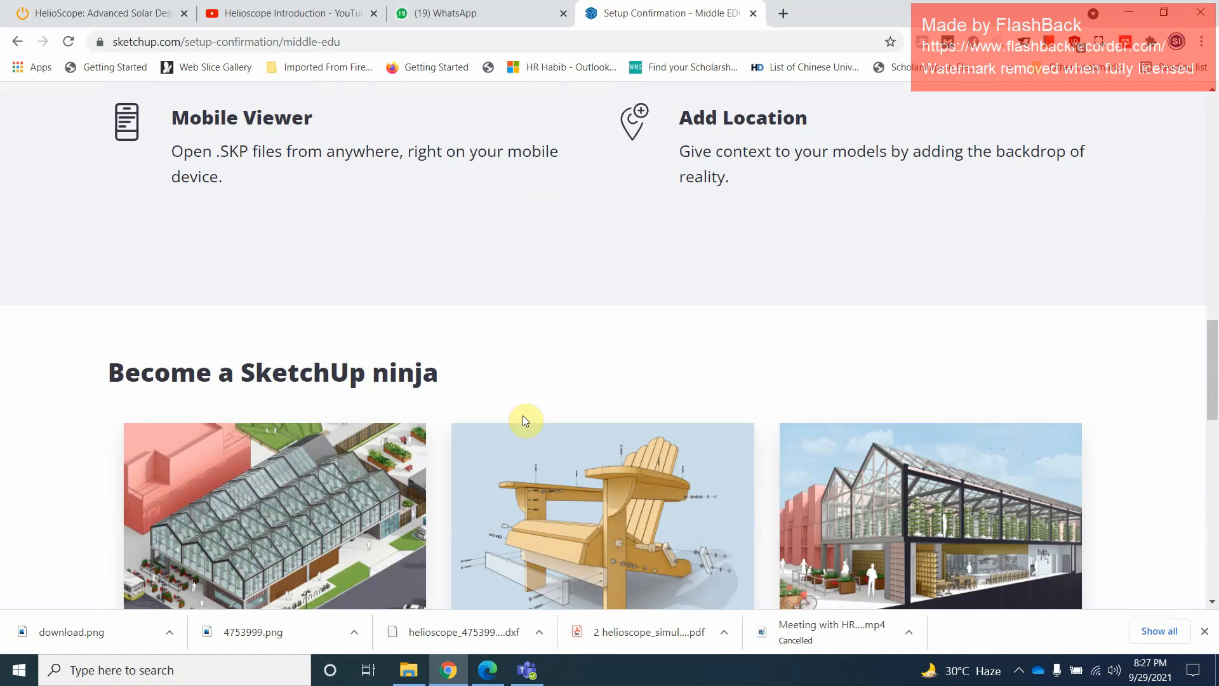
scroll(619, 455, "down", 5)
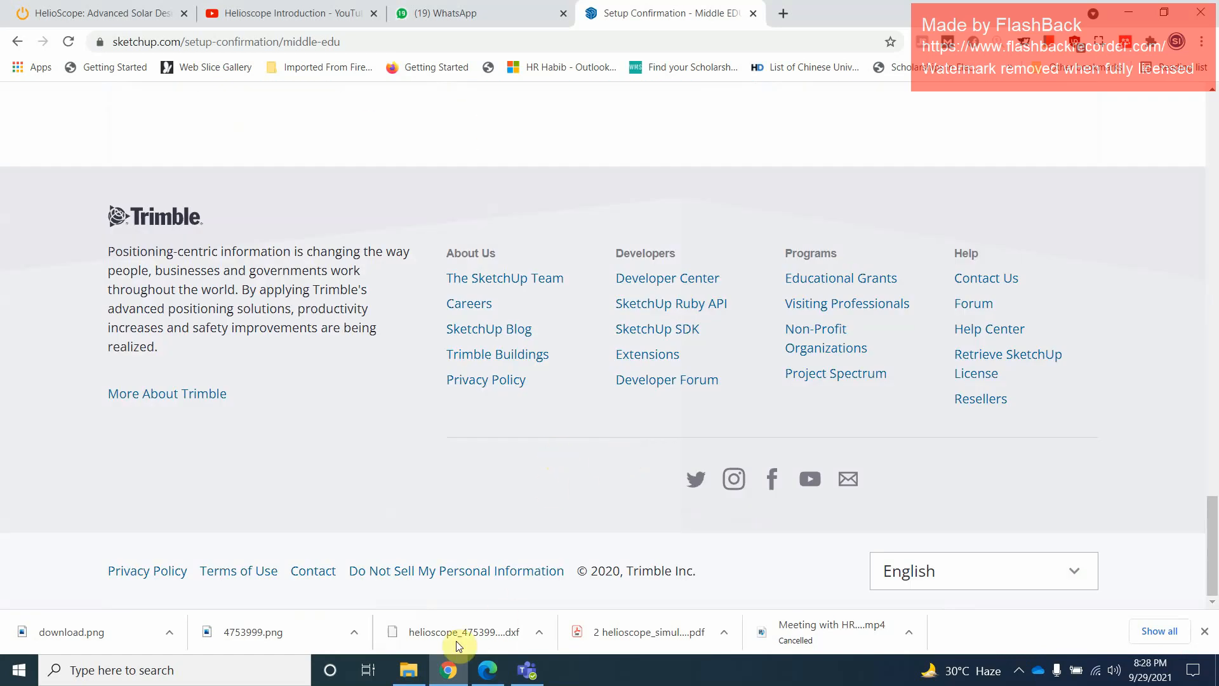
Return to File Explorer, compare the two SketchUp installers, and open the Skelion folder
left_click(408, 669)
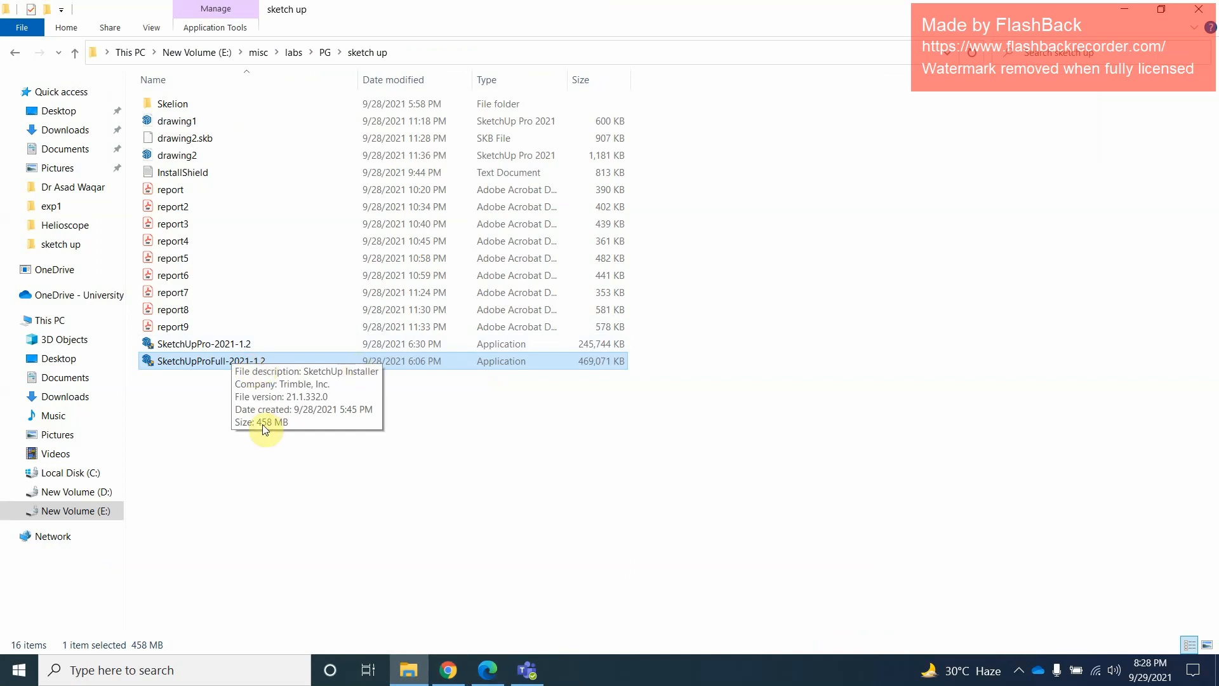
left_click(233, 344)
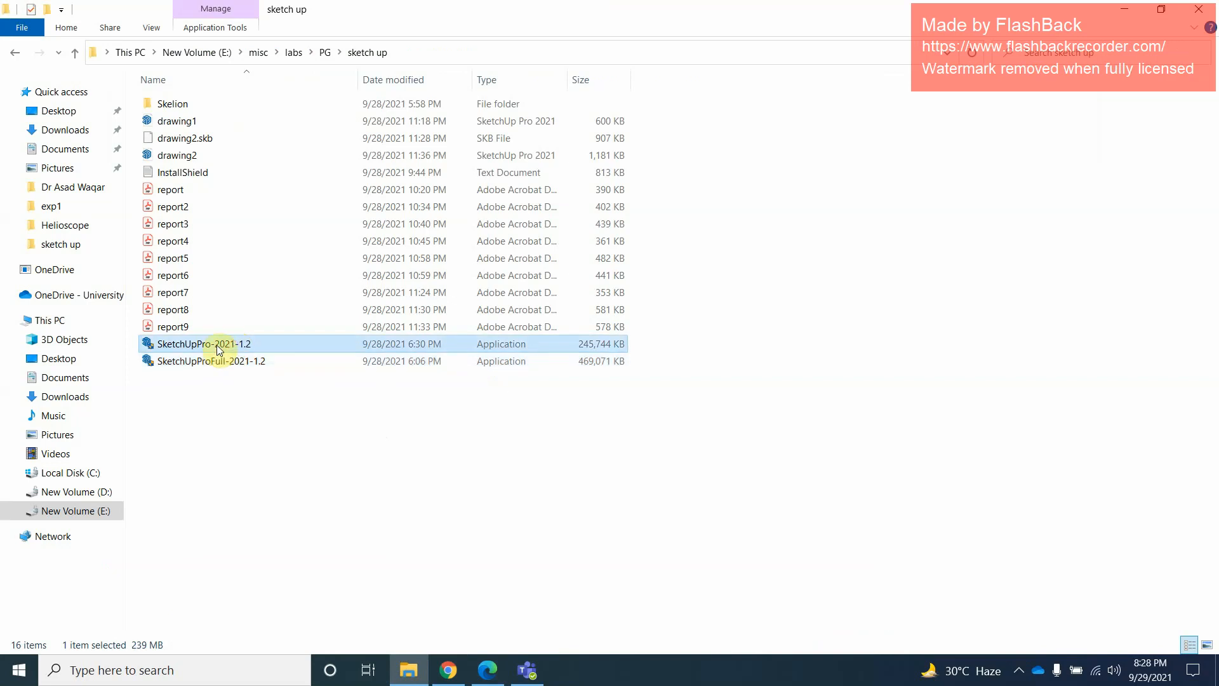
left_click(213, 362)
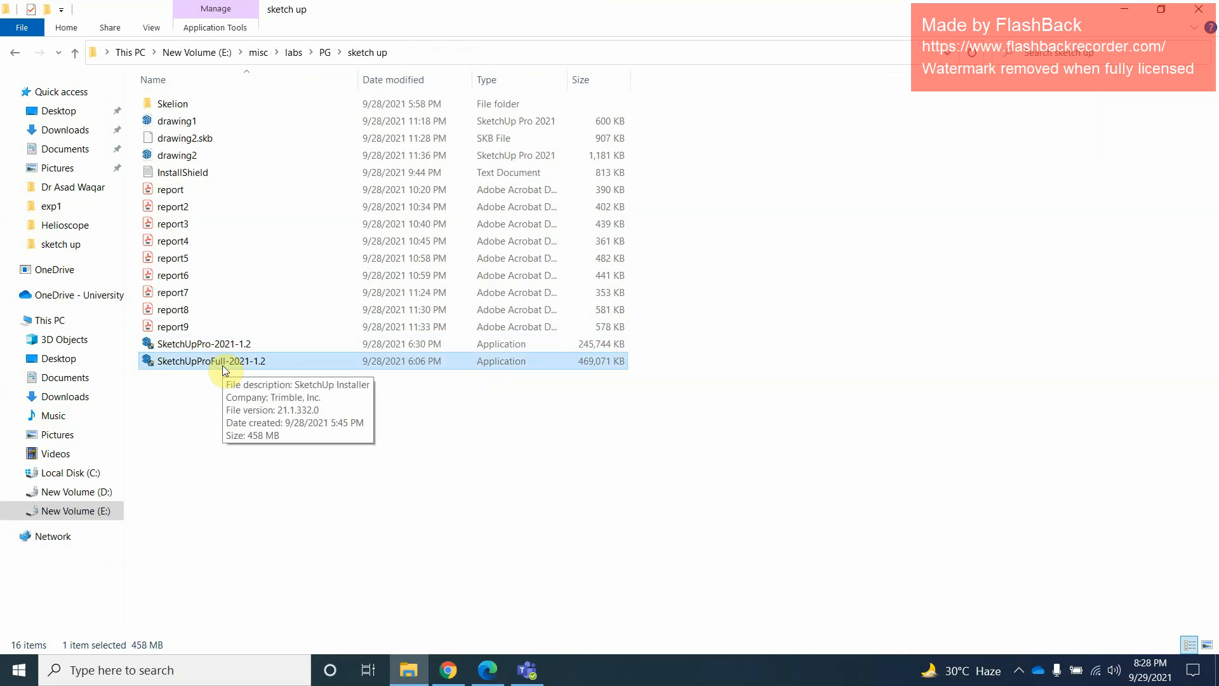
double_click(173, 108)
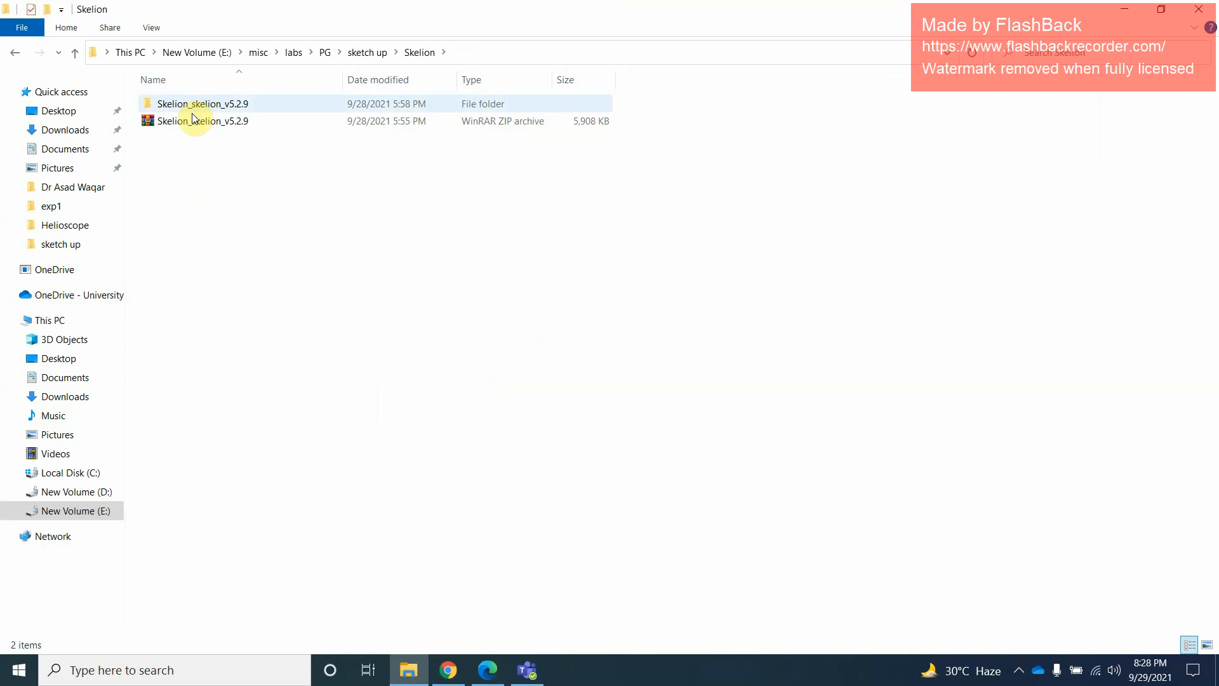
Switch to Chrome, go back to the Google results for SketchUp, and highlight the query "sketchup 3d free download"
key("alt+Tab")
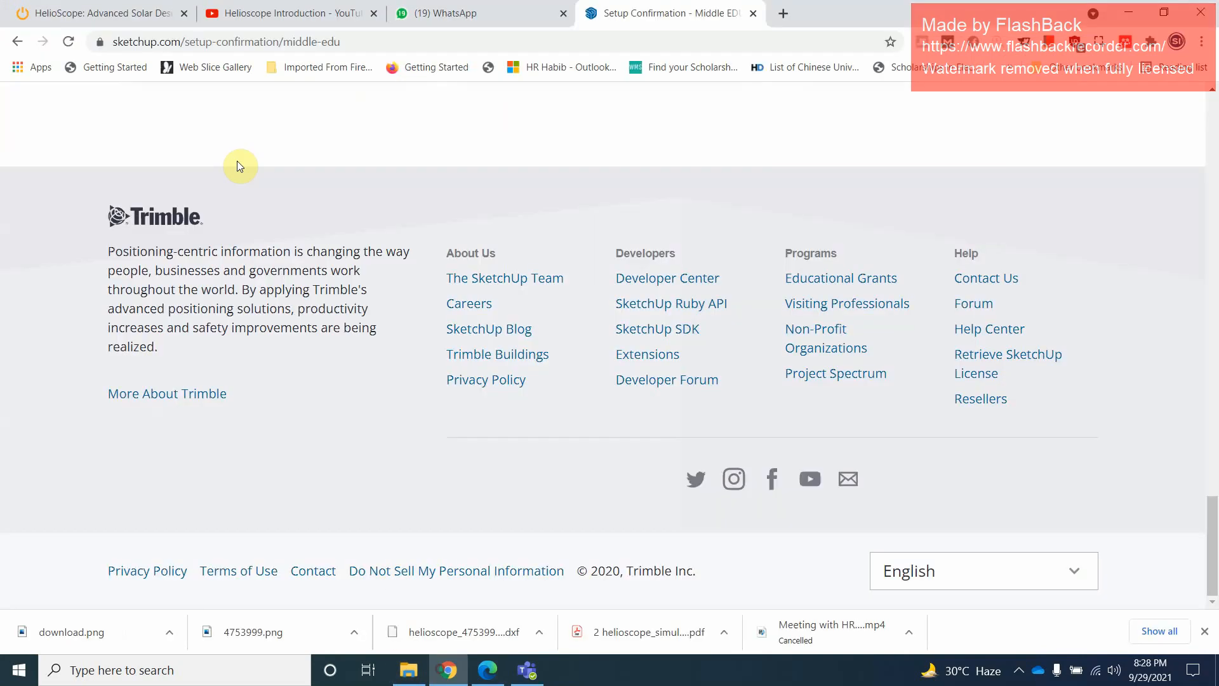
left_click(19, 43)
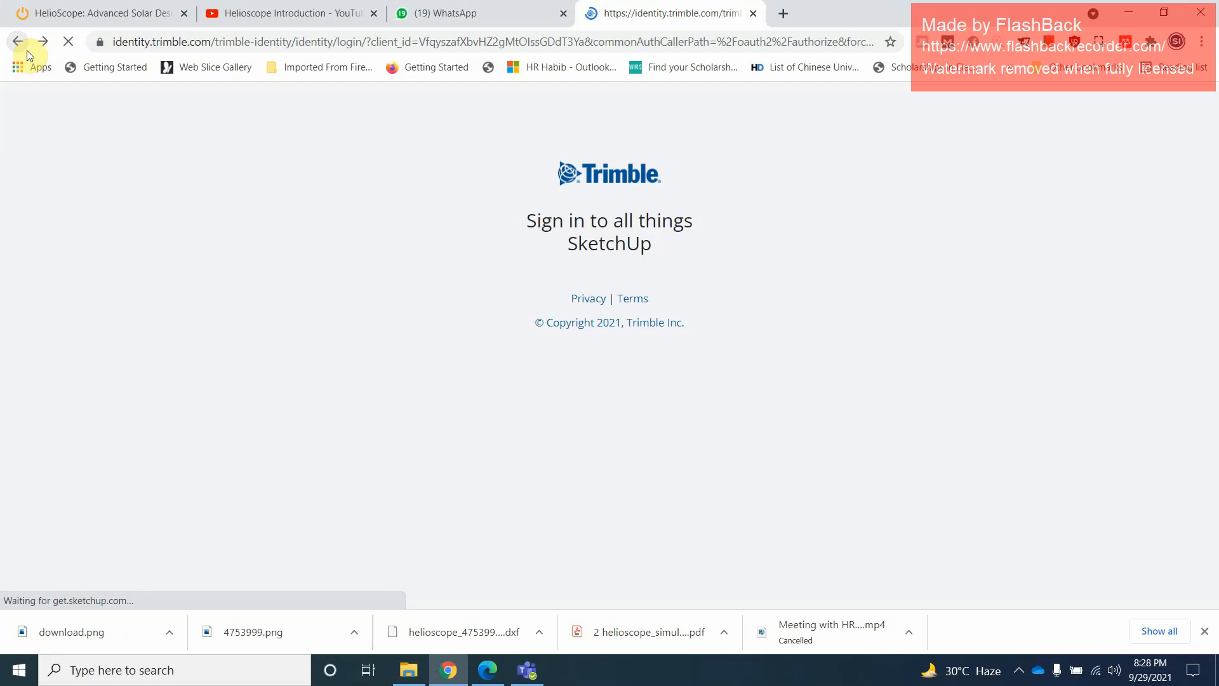
left_click(27, 50)
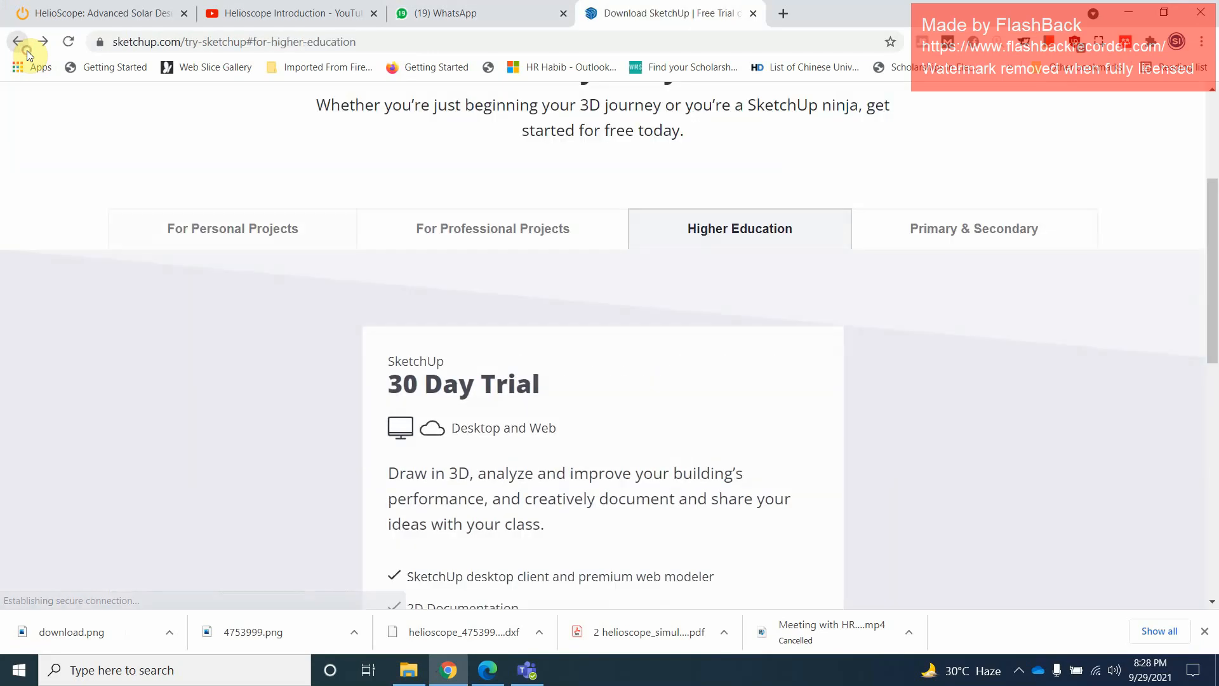
left_click(27, 51)
left_click(26, 51)
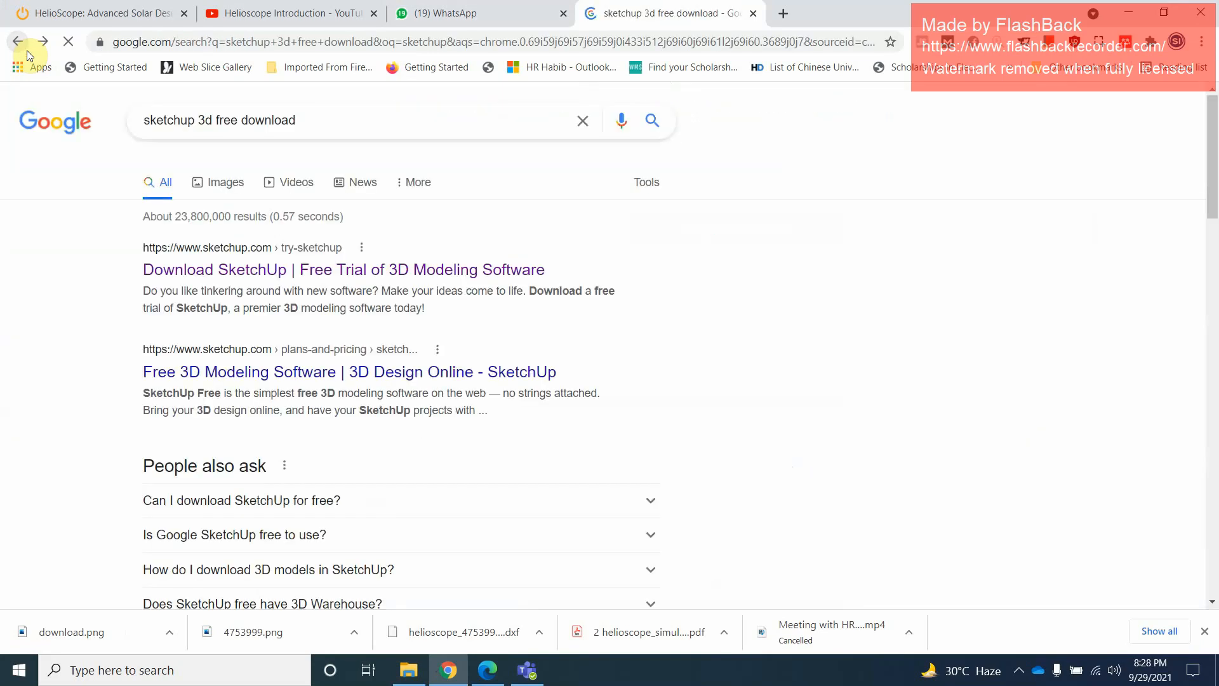
left_click_drag(306, 120, 146, 118)
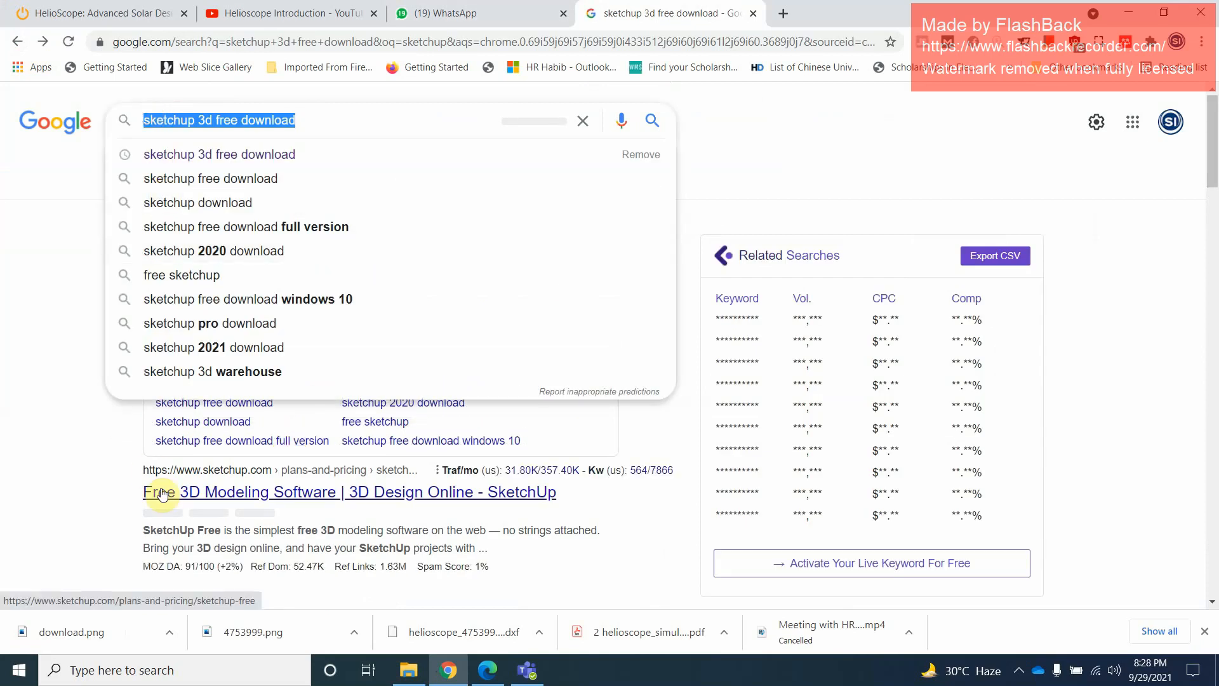
Search Google for "skelion extension for sketchup" and open the Download page on skelion.com
type("ske")
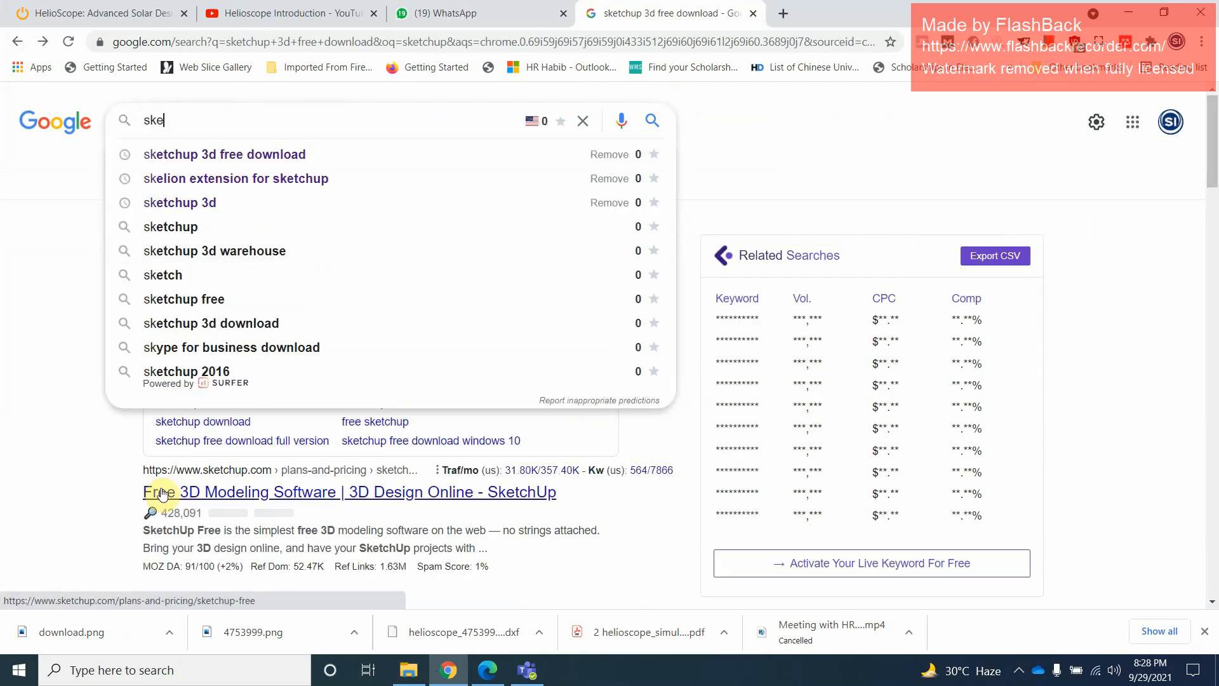
type("lion")
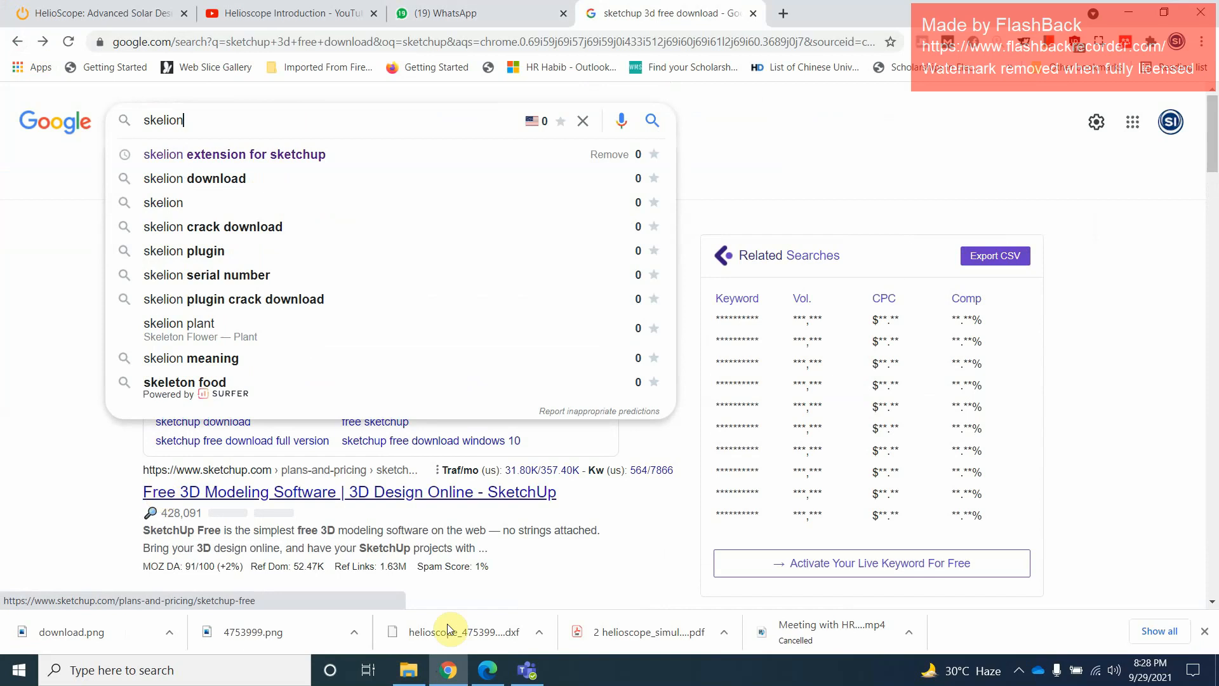
left_click(270, 155)
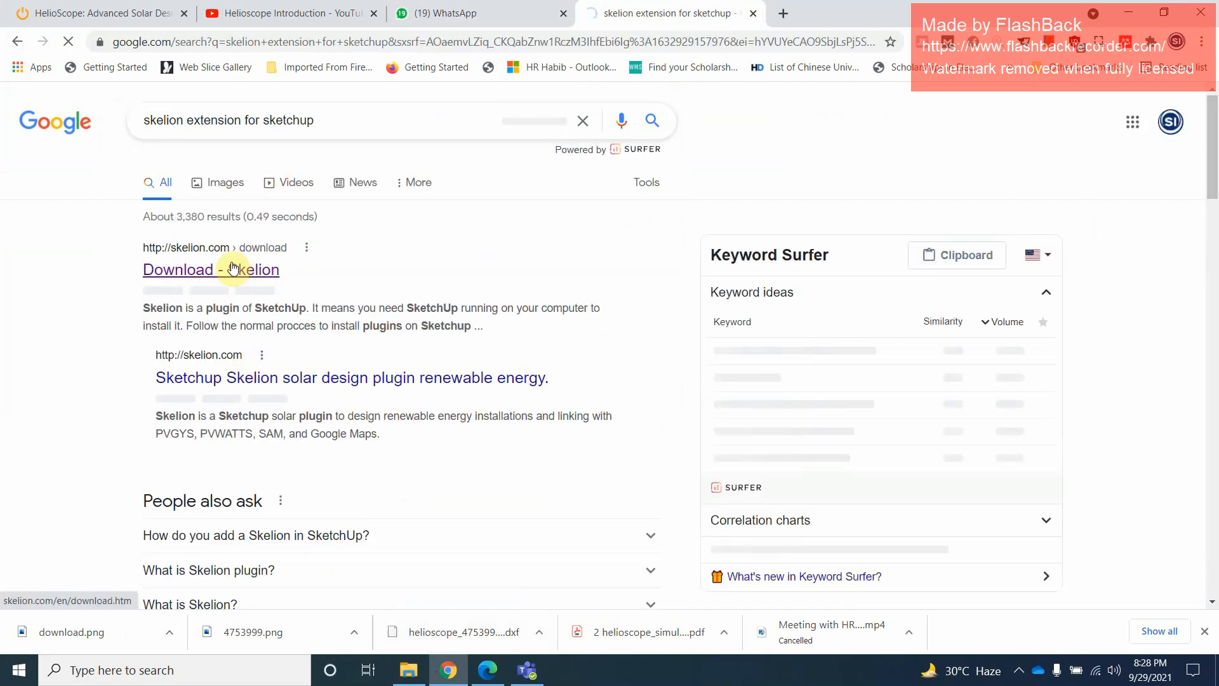
left_click(233, 268)
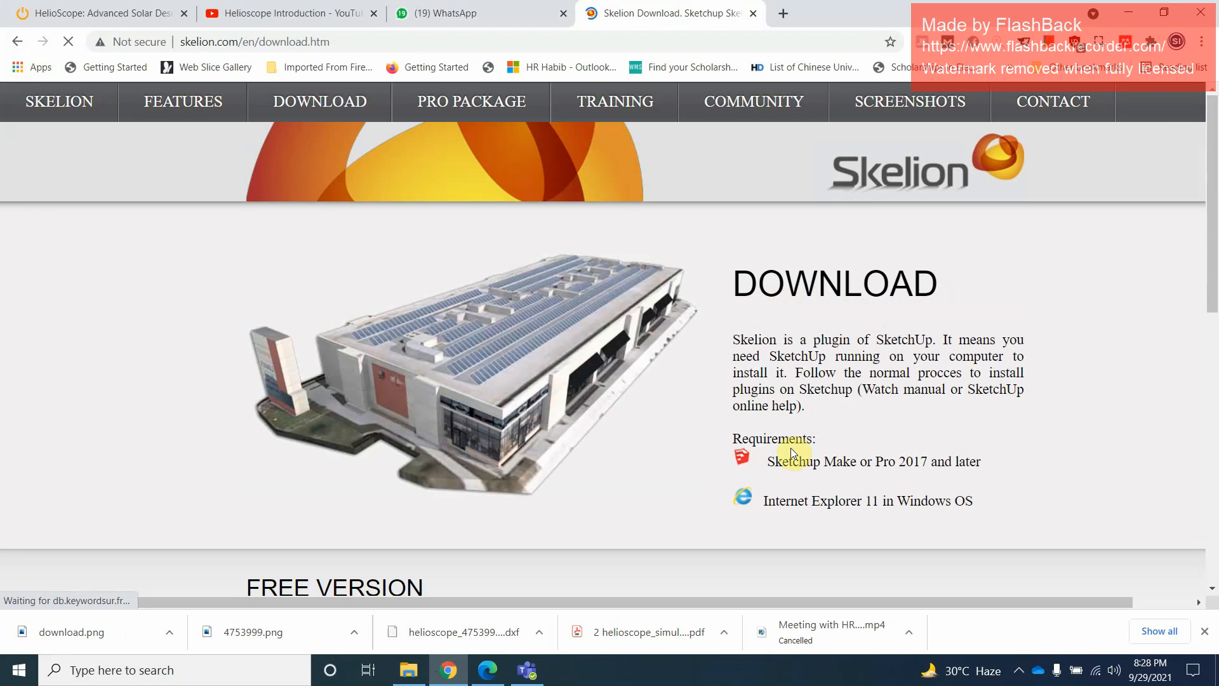
Request the free Skelion Version 5.2.9 March 2021 download and cancel saving the file
scroll(482, 450, "down", 3)
scroll(685, 384, "down", 3)
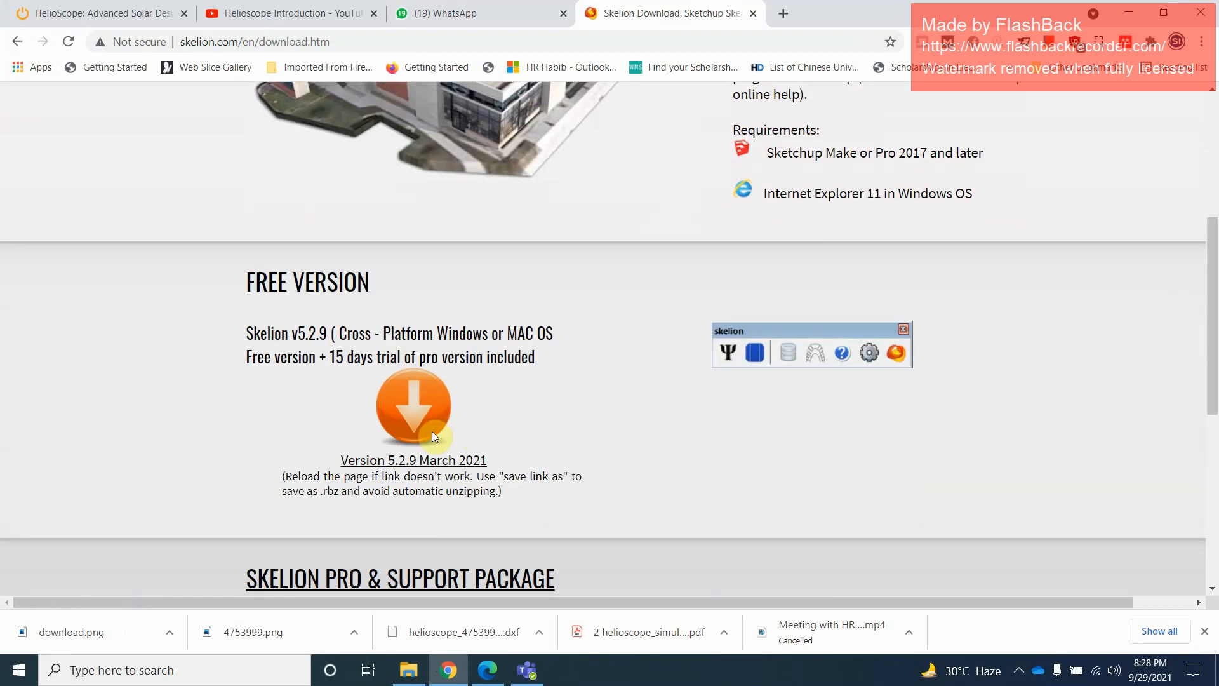
left_click(406, 463)
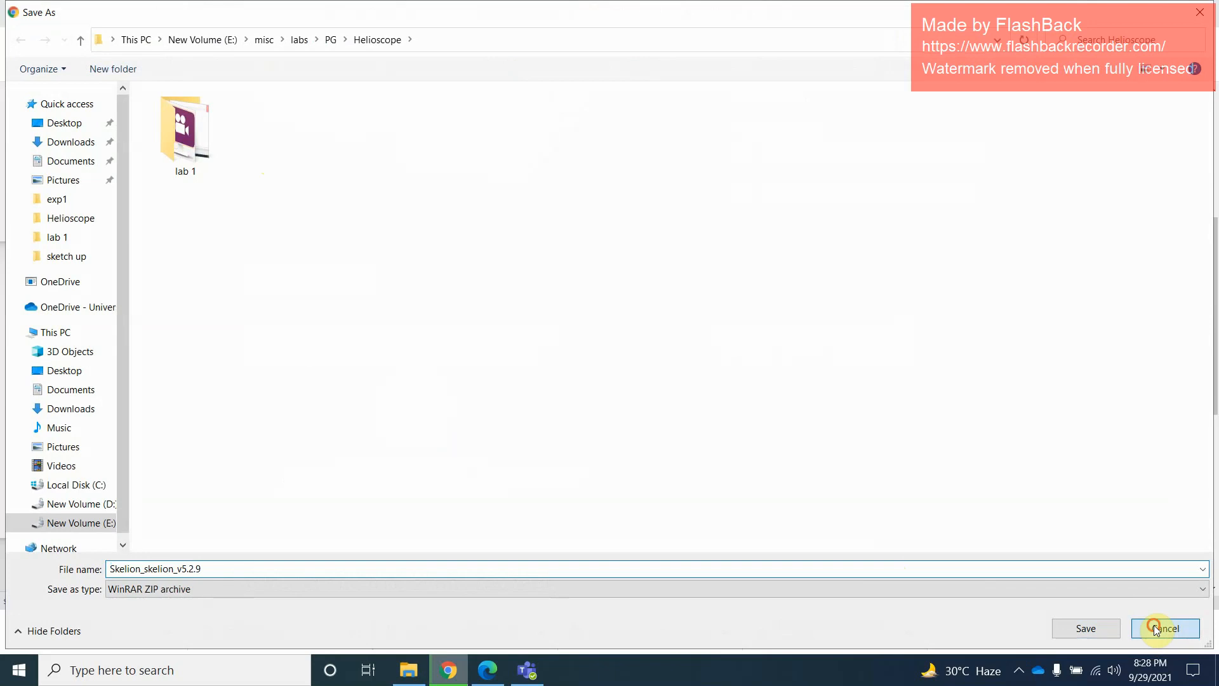
left_click(1165, 628)
Switch to File Explorer, open the extracted Skelion_skelion_v5.2.9 folder and select its contents
left_click(408, 670)
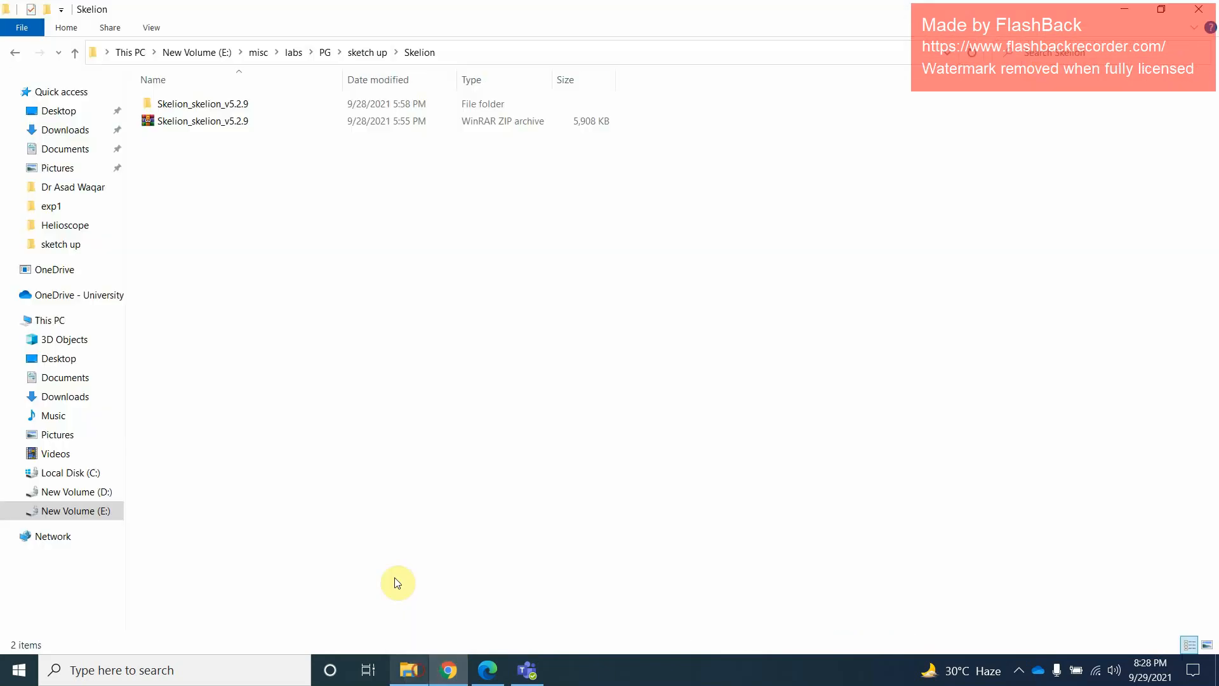
double_click(209, 107)
left_click_drag(191, 155, 188, 108)
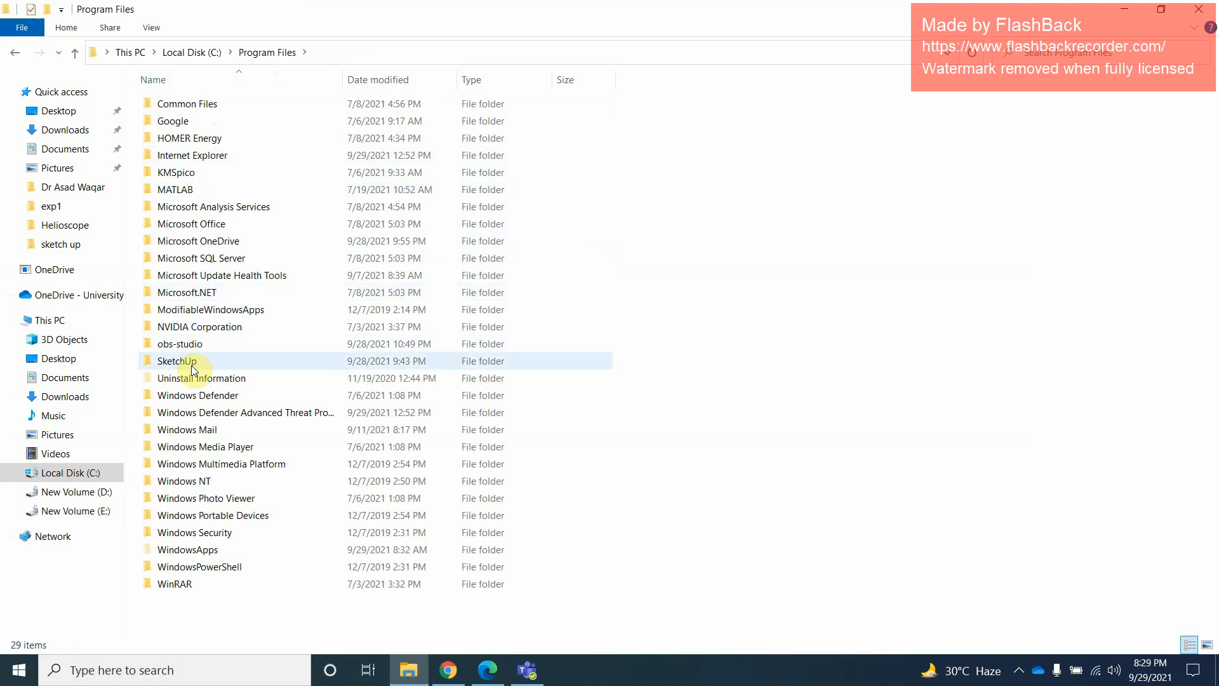
From Program Files on drive C, open SketchUp, SketchUp 2021 and its ifcplugin folder to view the files
double_click(191, 364)
double_click(191, 103)
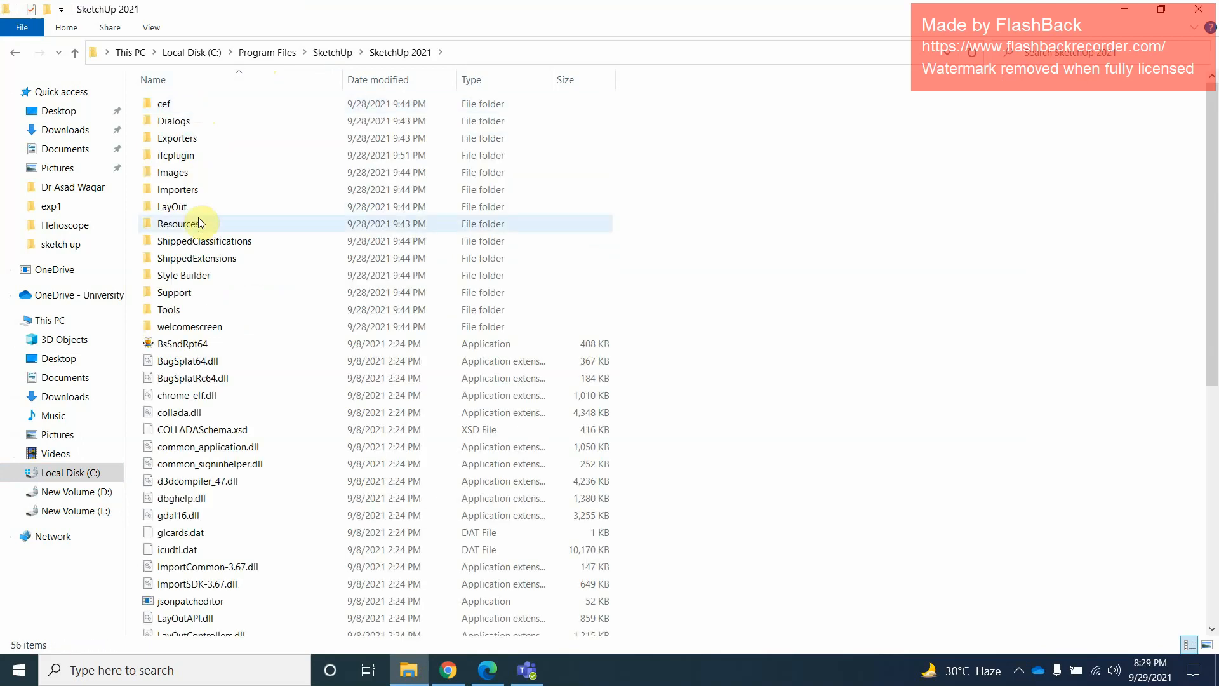
left_click(185, 160)
double_click(185, 161)
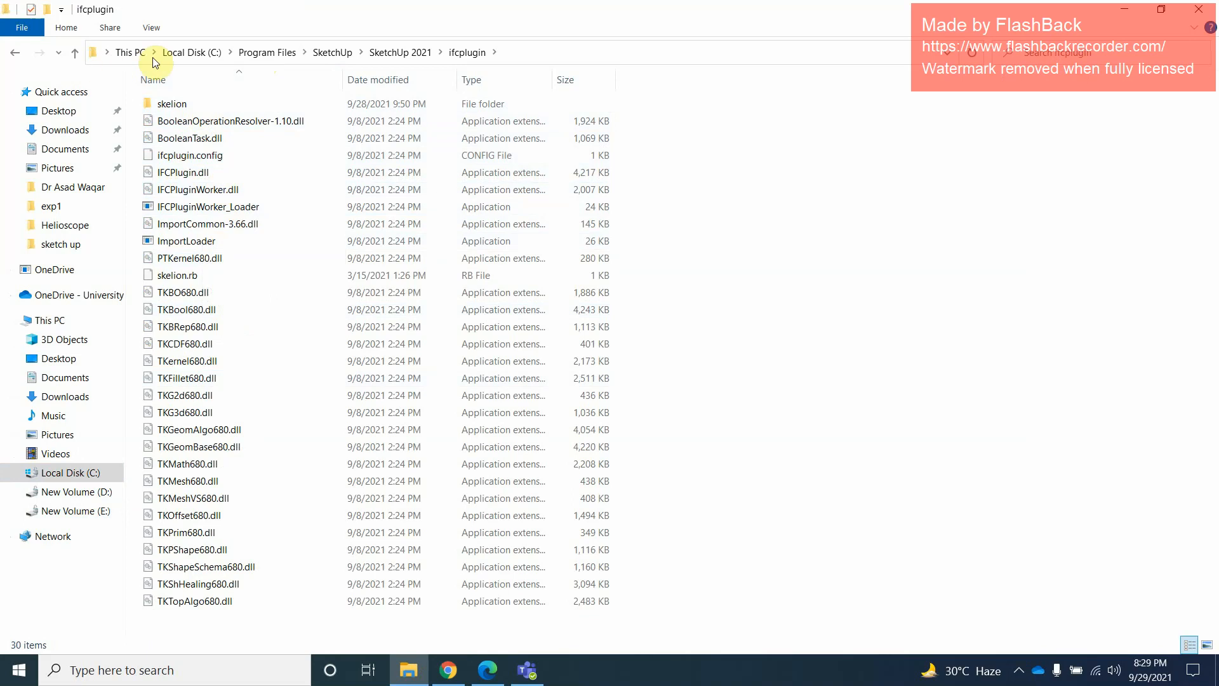
Search Local Disk (C:) for "sketchup" and look through the results for the SketchUp 2021 folders
left_click(172, 54)
left_click(1066, 54)
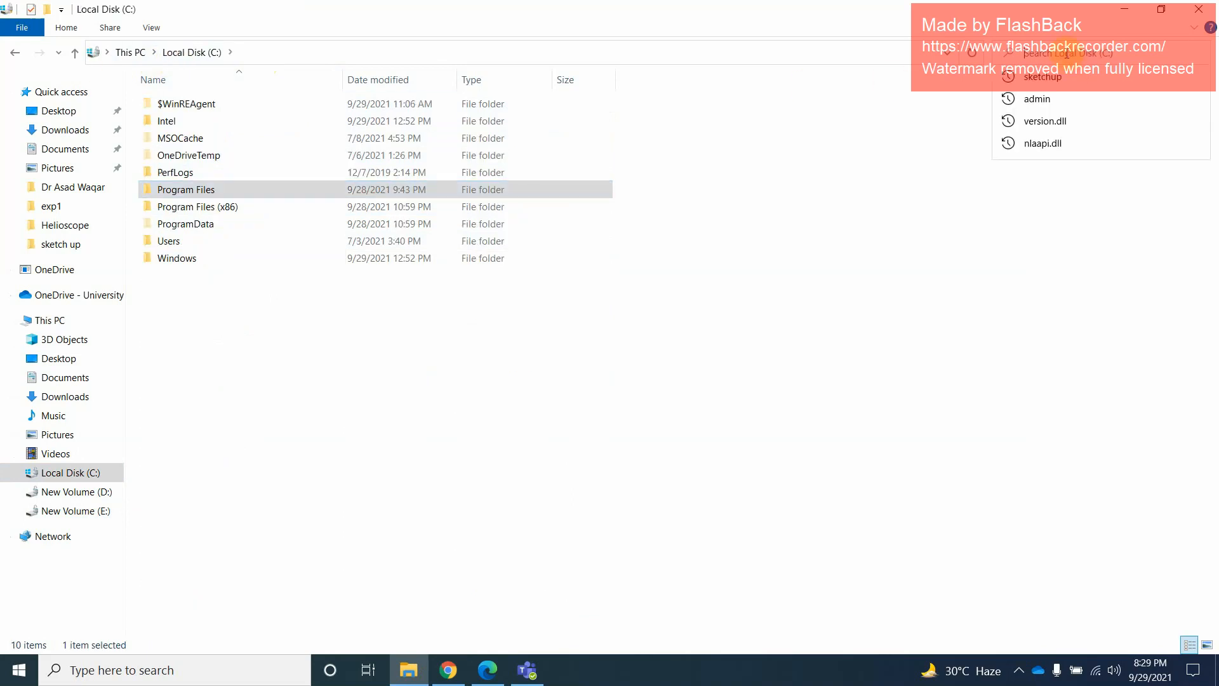
left_click(1043, 76)
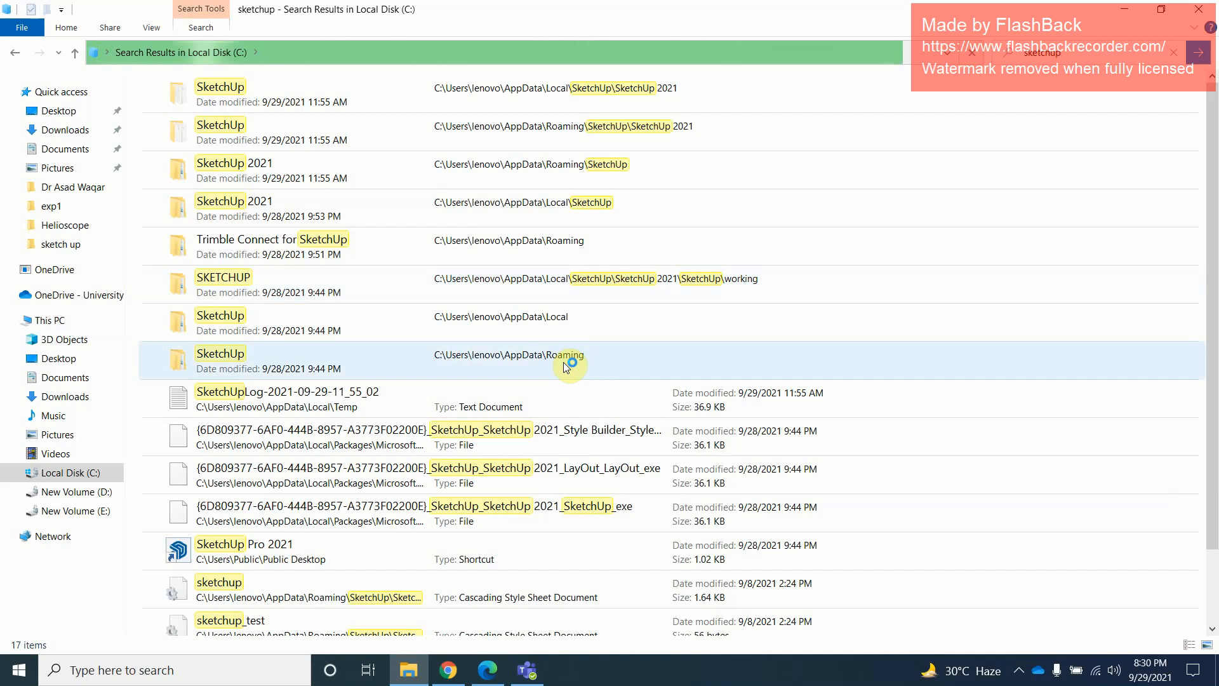
scroll(653, 368, "down", 5)
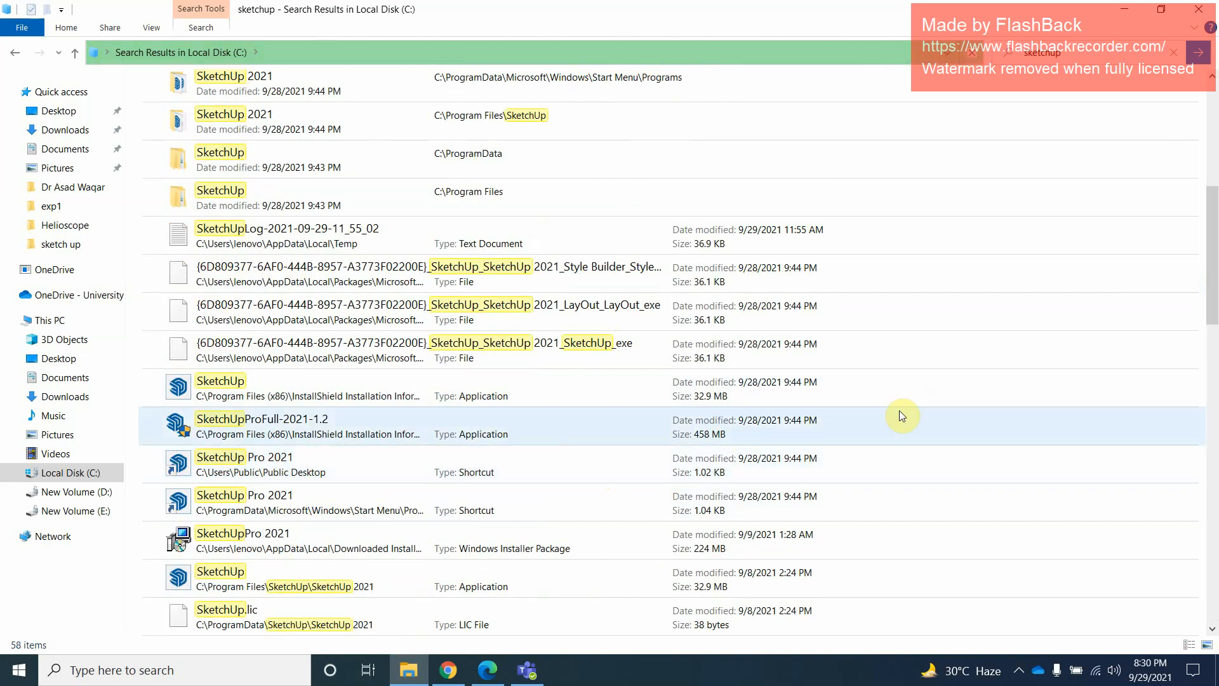
left_click_drag(1214, 295, 1214, 81)
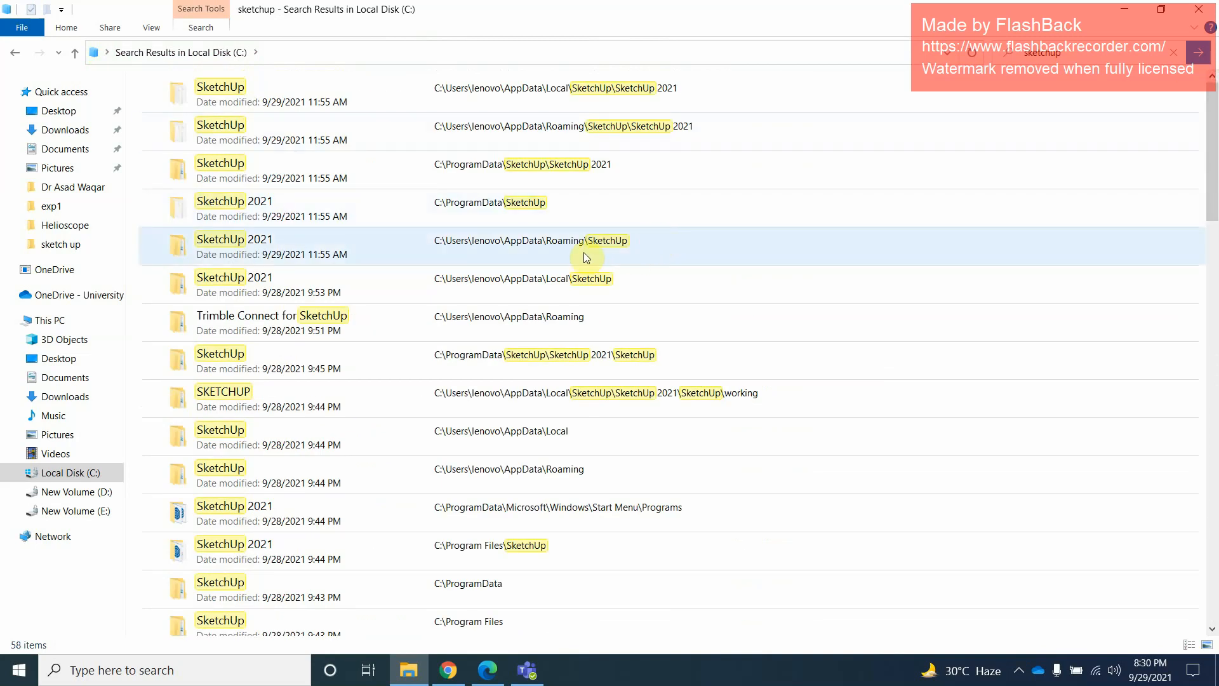
Open the file location of the AppData\Roaming\SketchUp result and go through SketchUp 2021 and SketchUp to the Plugins folder
right_click(525, 248)
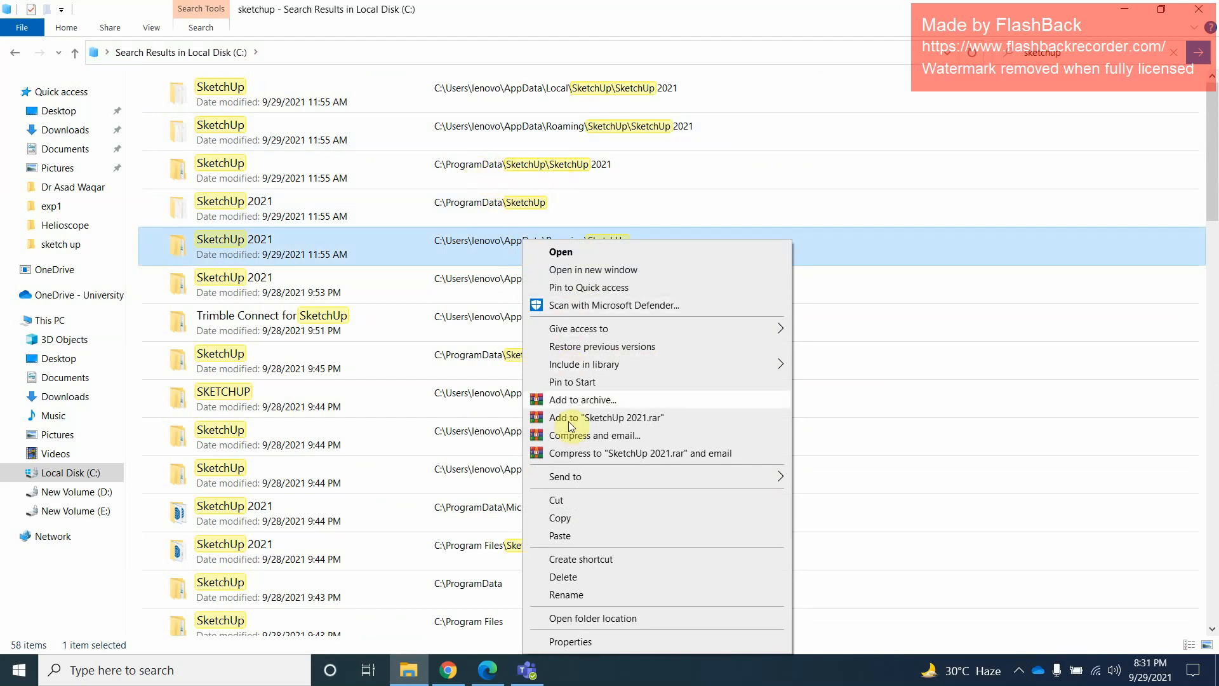
left_click(571, 617)
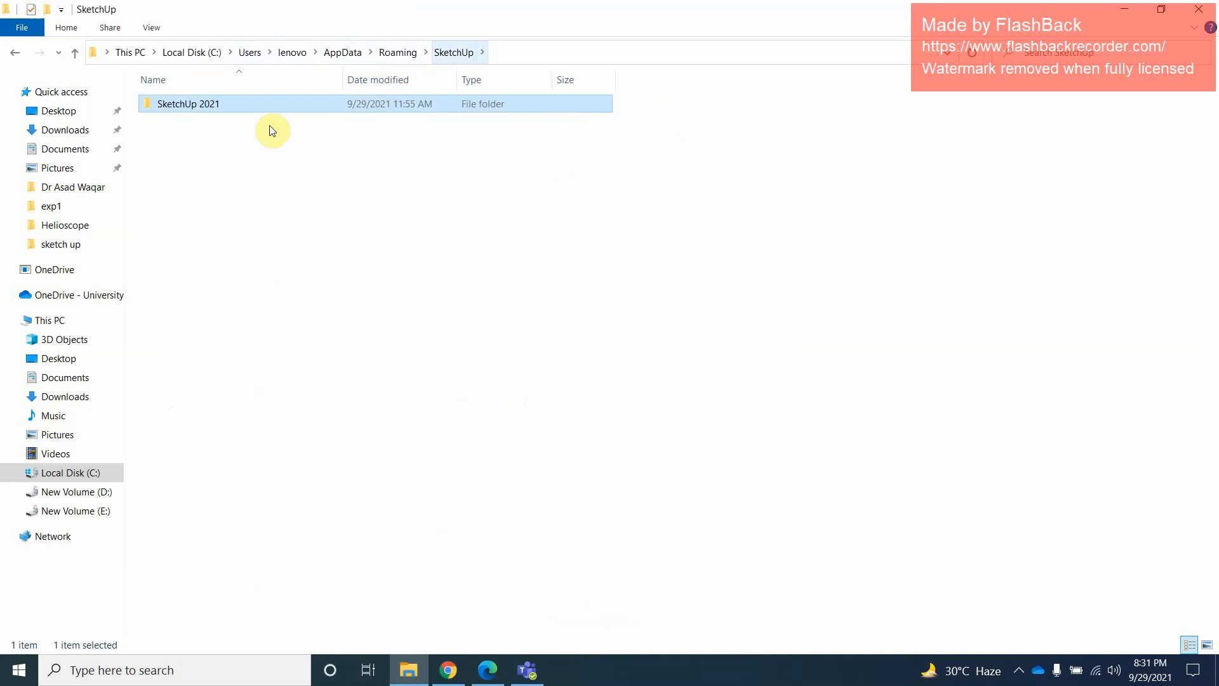
double_click(203, 108)
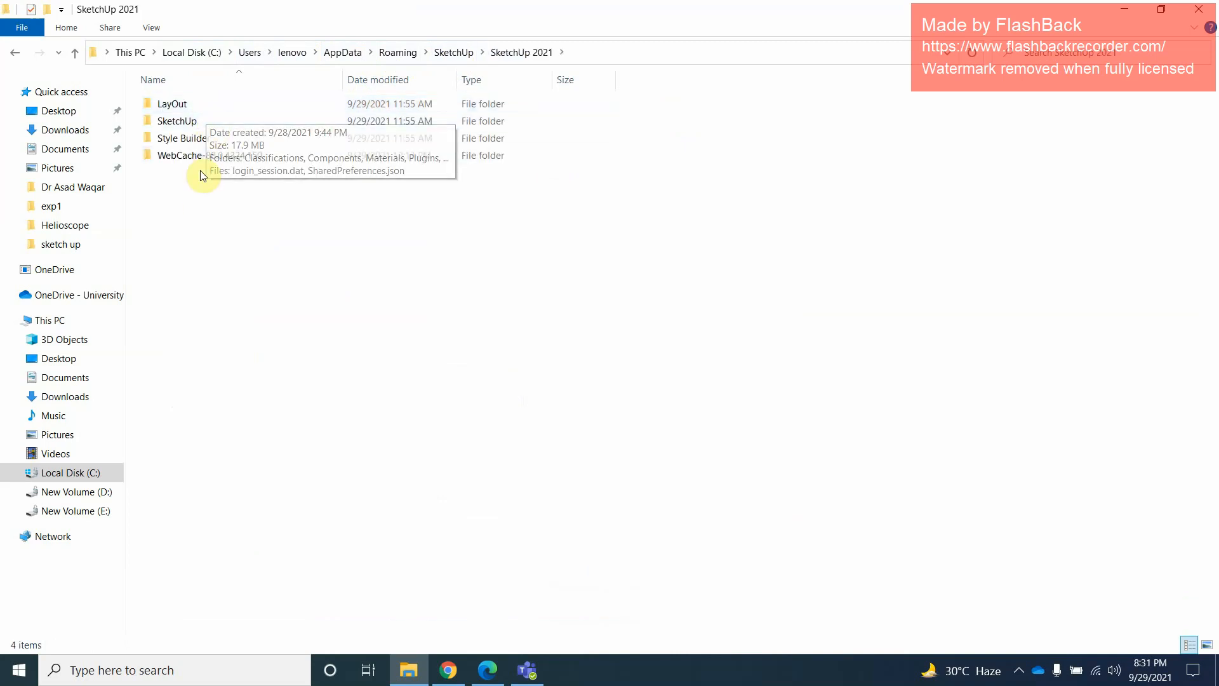
double_click(191, 127)
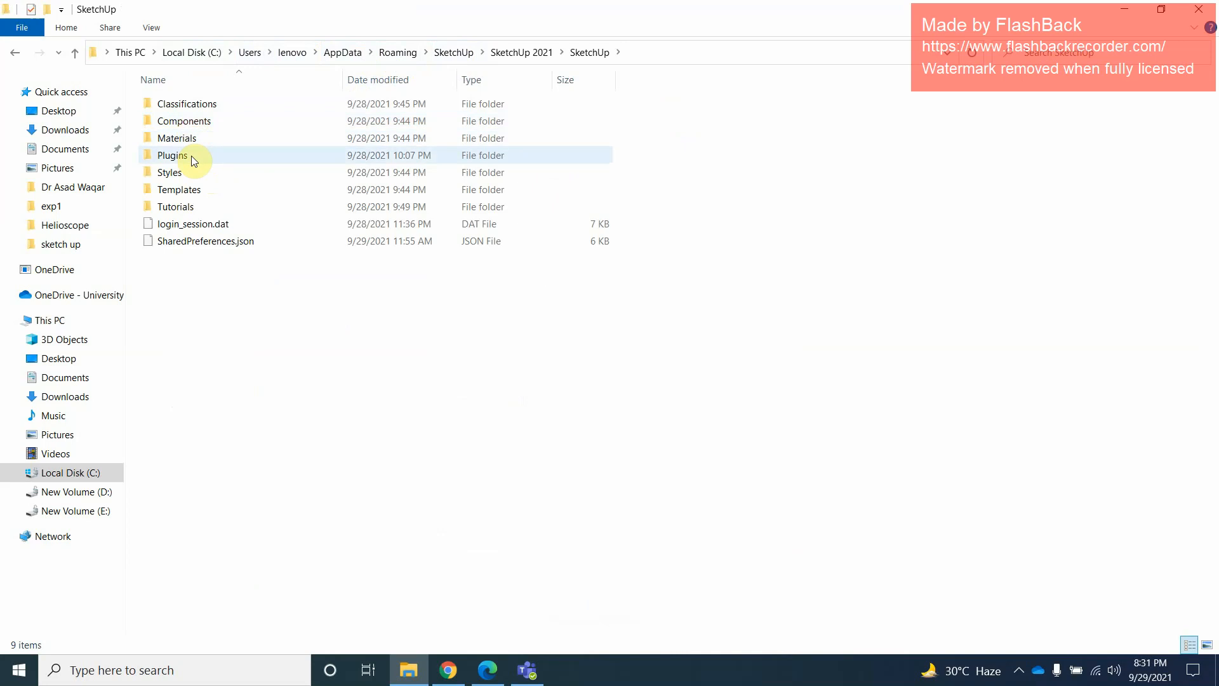
left_click(192, 156)
double_click(192, 156)
right_click(271, 395)
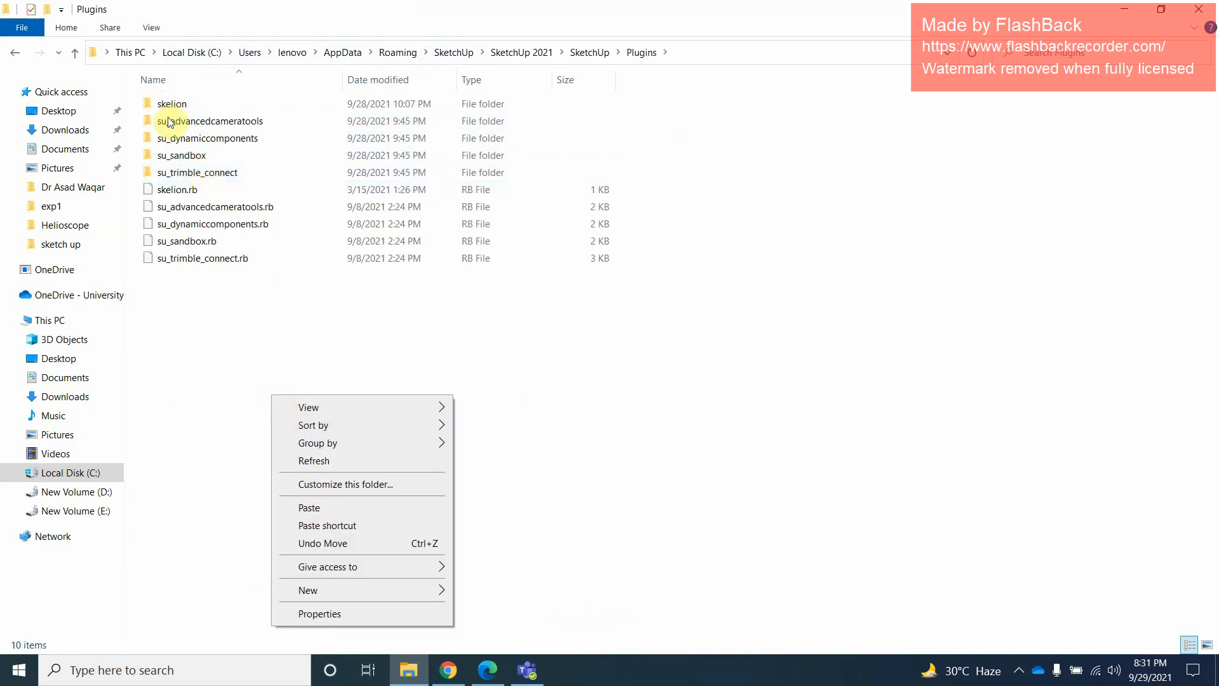
left_click(222, 378)
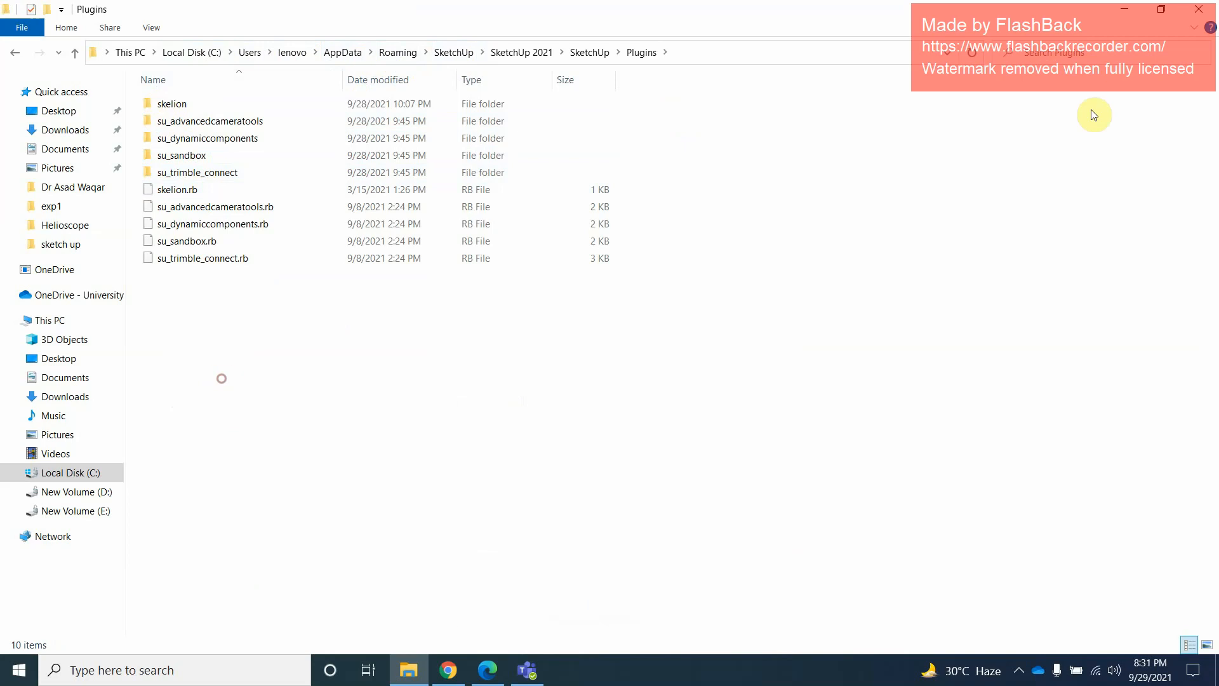
Close File Explorer, launch SketchUp Pro 2021 from the desktop and create a new model with the Simple (Inches) template
left_click(1195, 8)
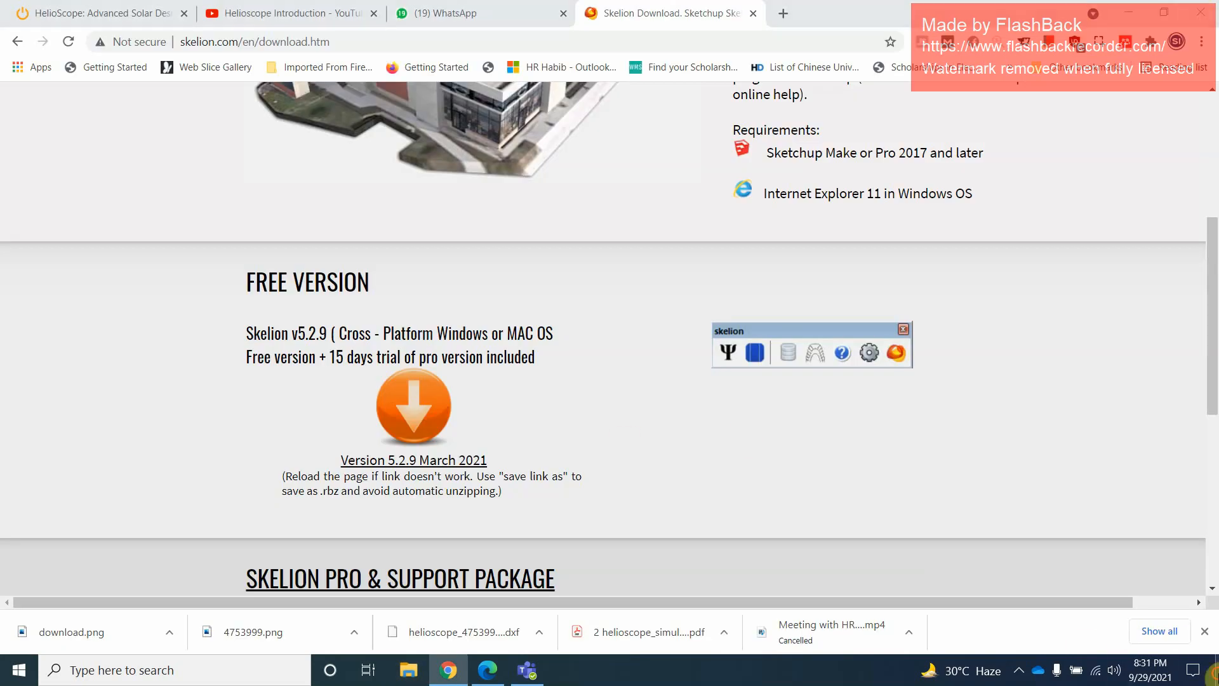
left_click(1213, 674)
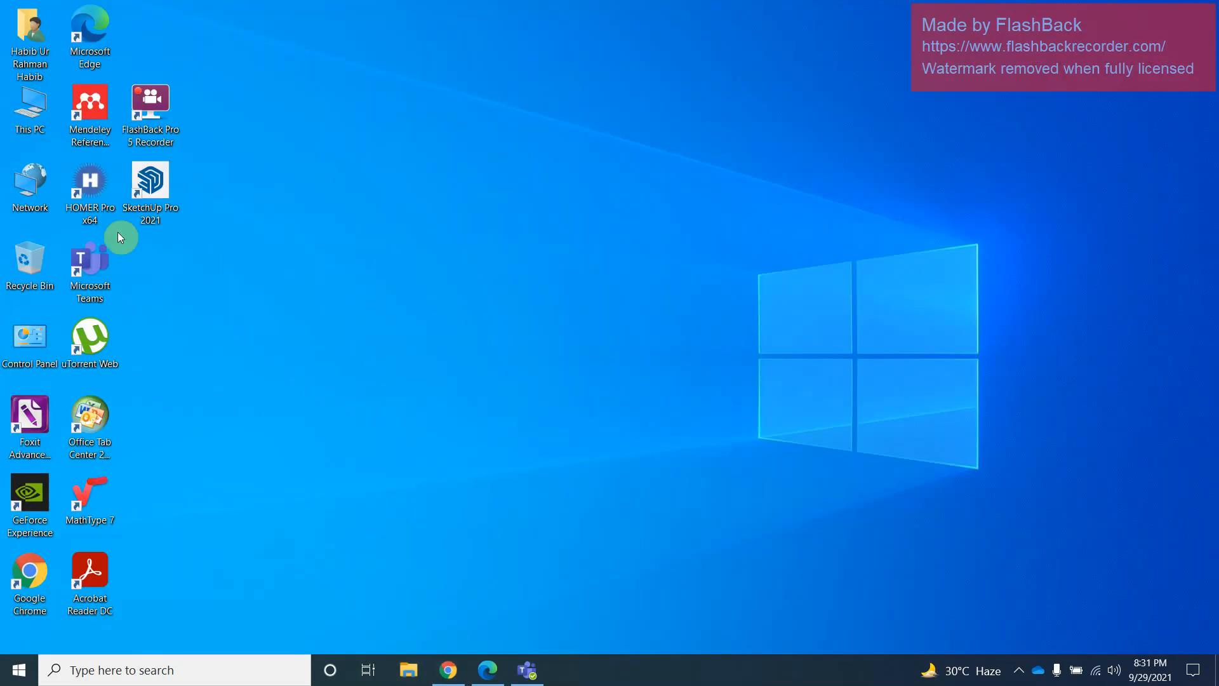
double_click(155, 186)
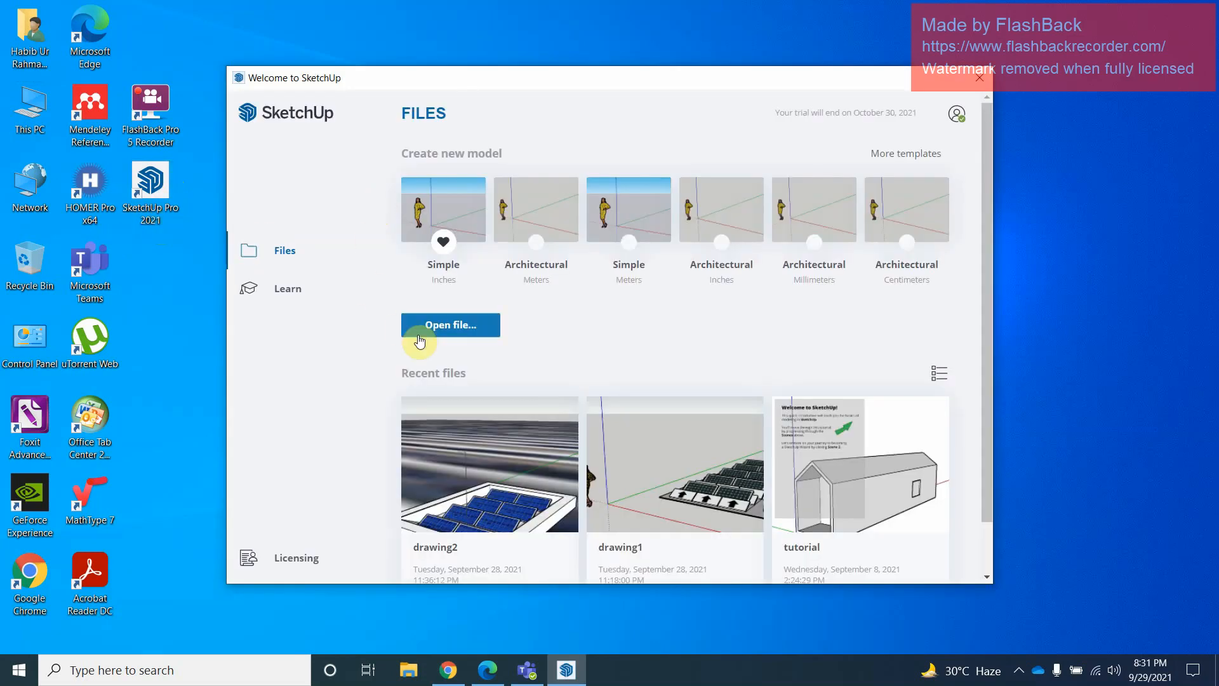
left_click(441, 227)
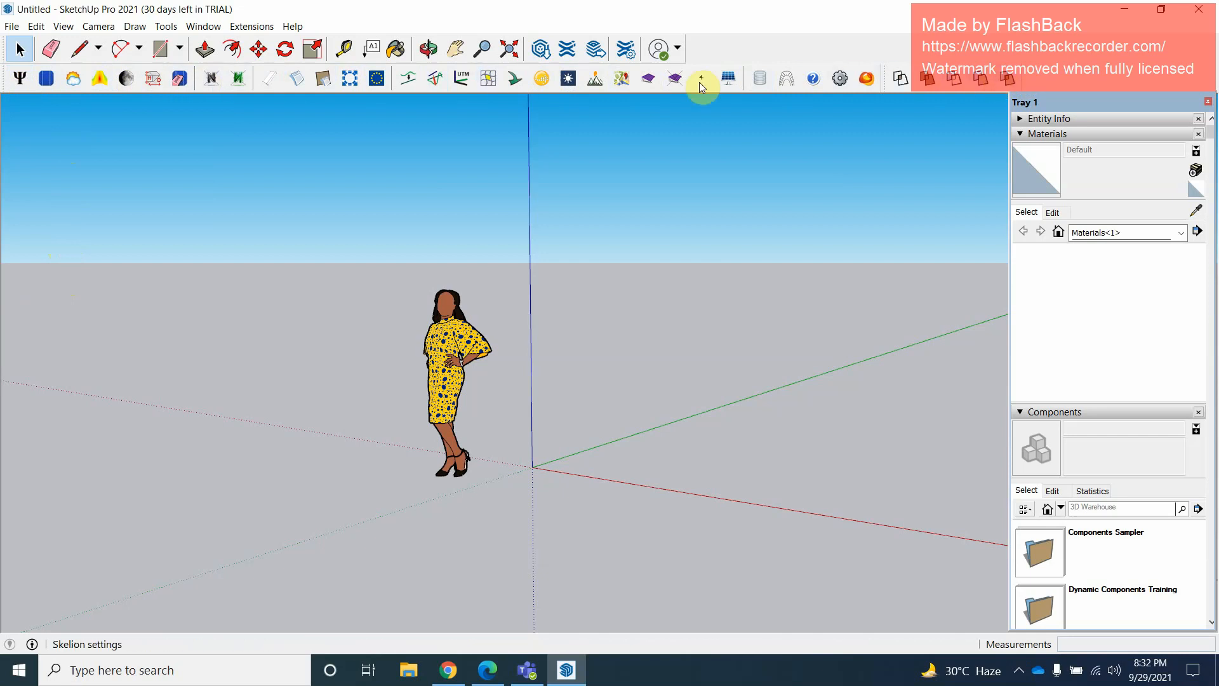
left_click(571, 462)
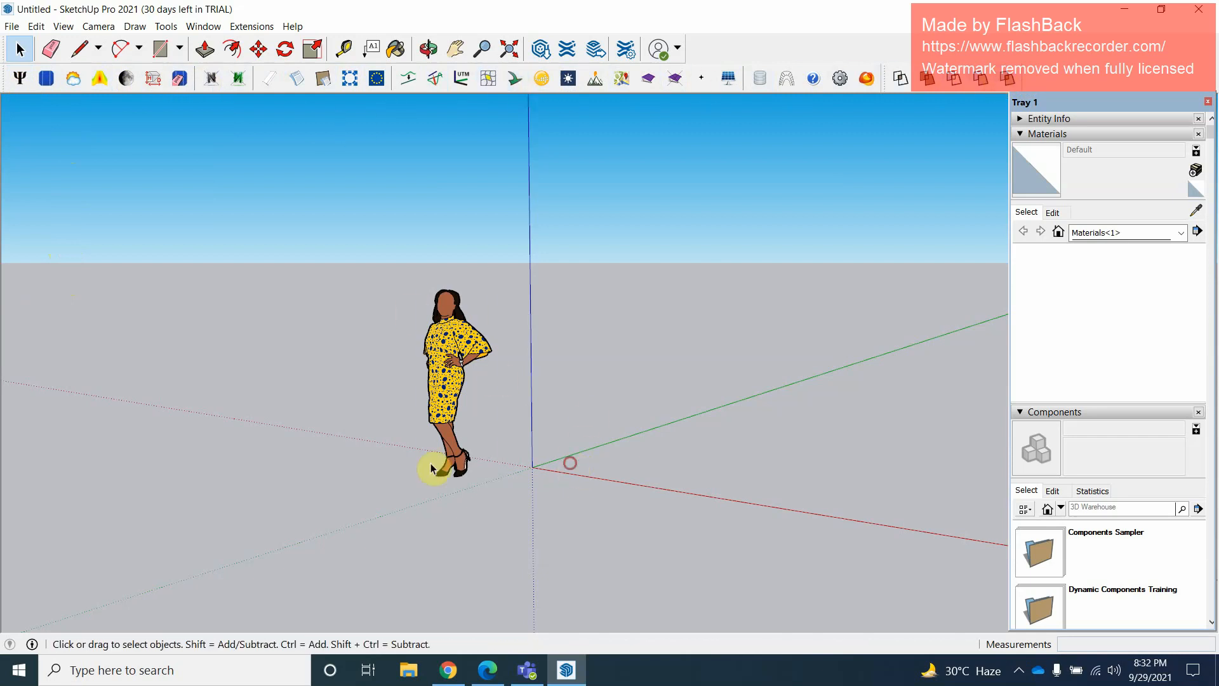
left_click(431, 468)
left_click(637, 379)
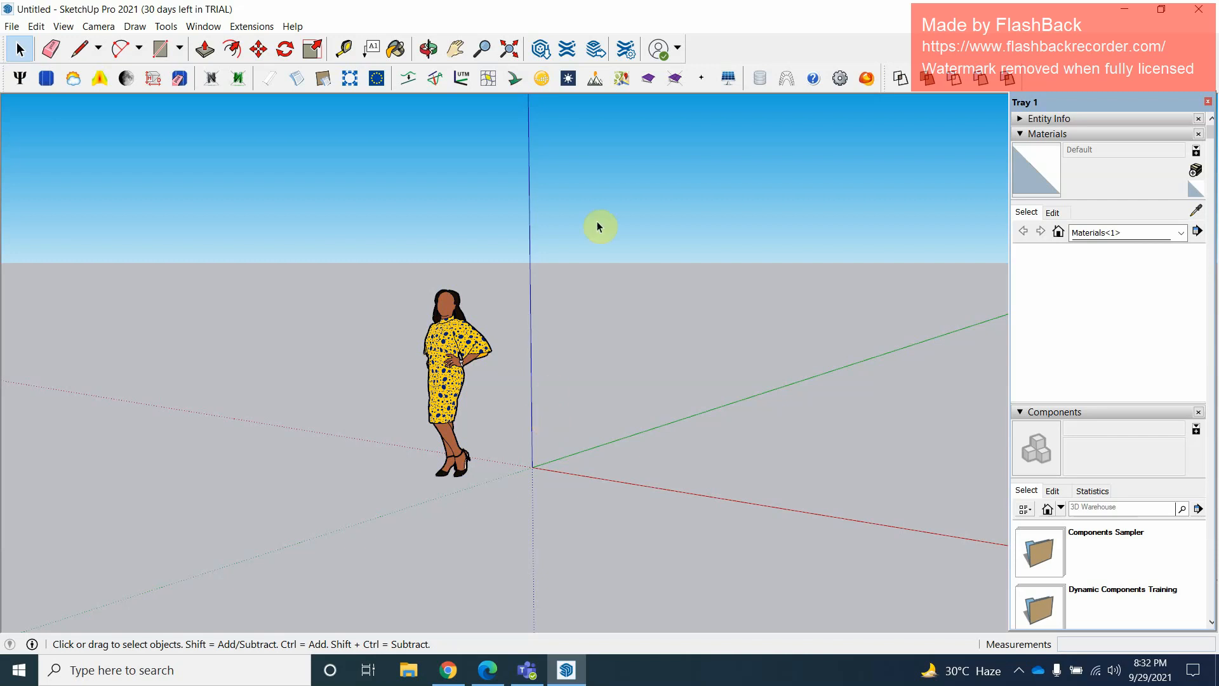
left_click(486, 330)
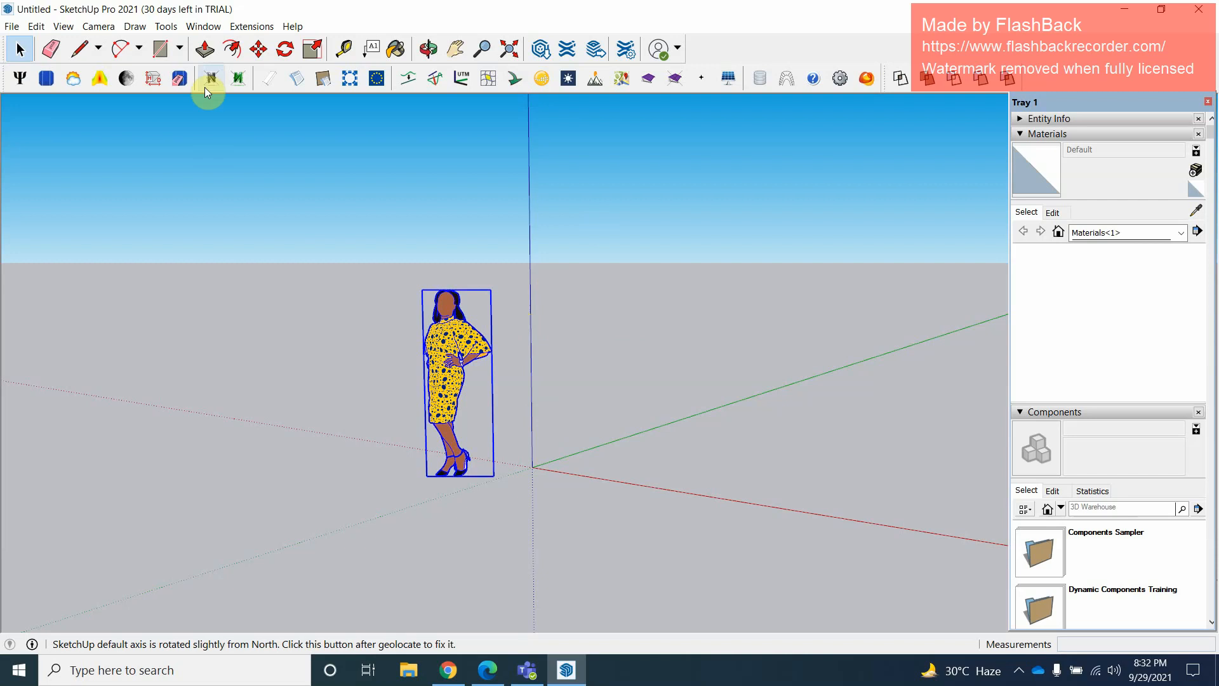
Draw a rectangle about 8' 11" by 14' 2" on the ground beside the figure, between the red and green axes
left_click(181, 52)
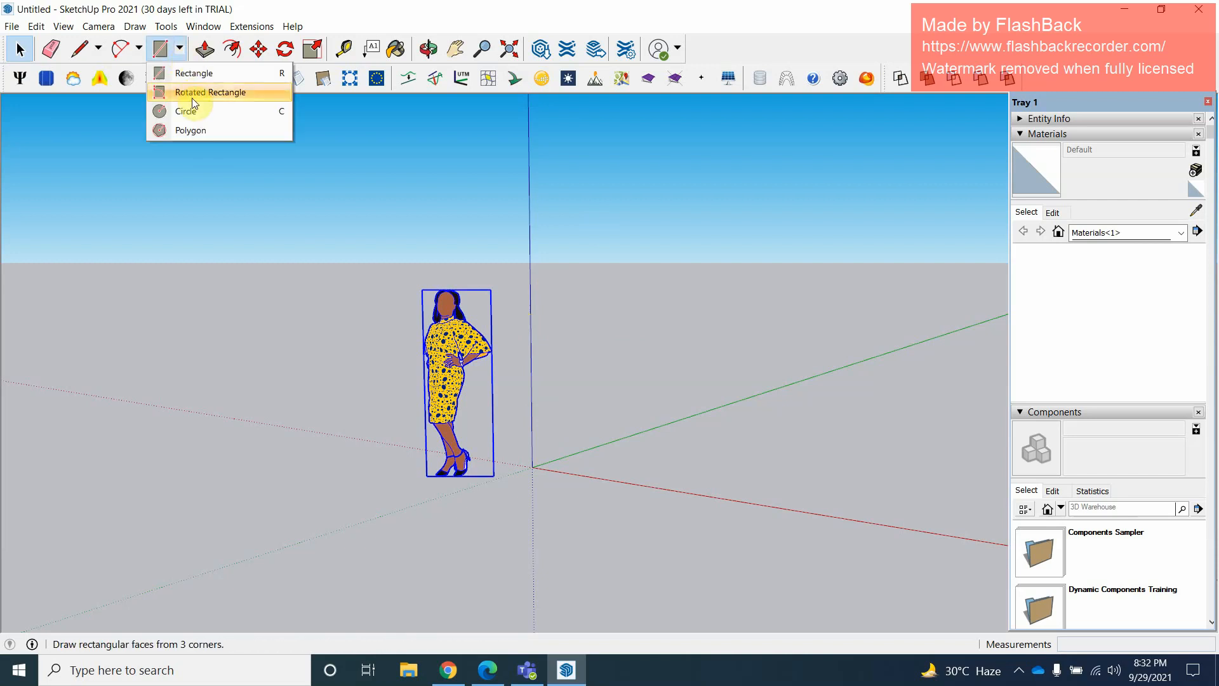
left_click(190, 74)
left_click(624, 457)
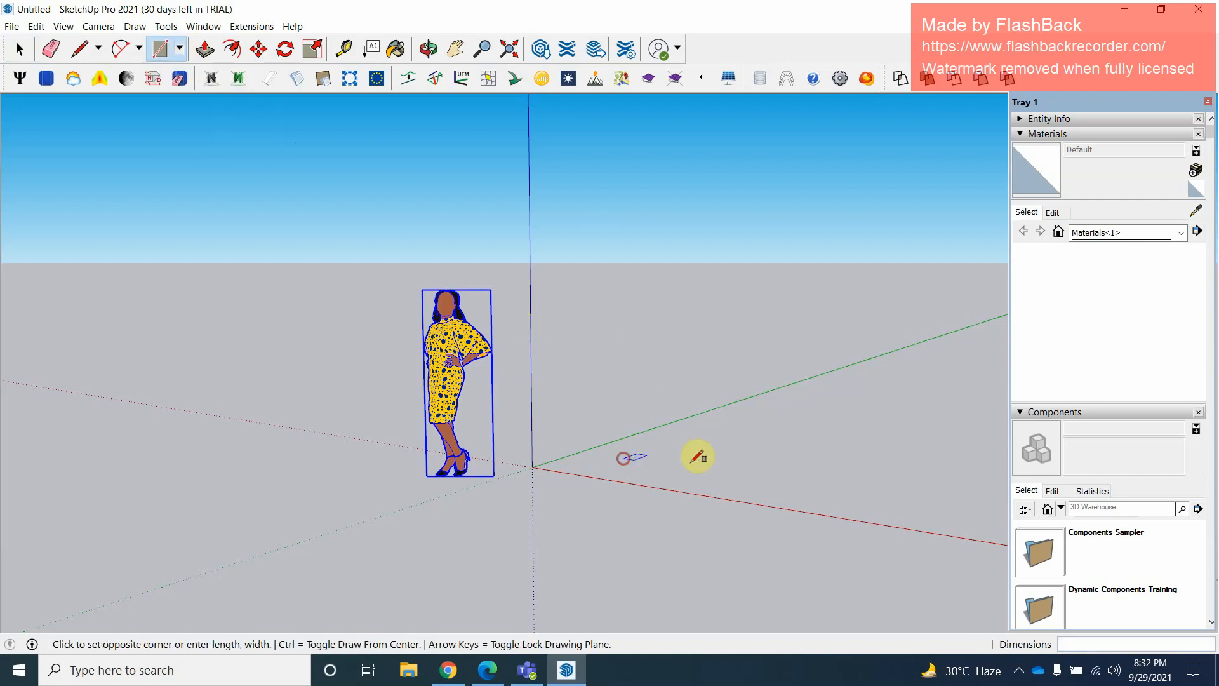
left_click(1001, 417)
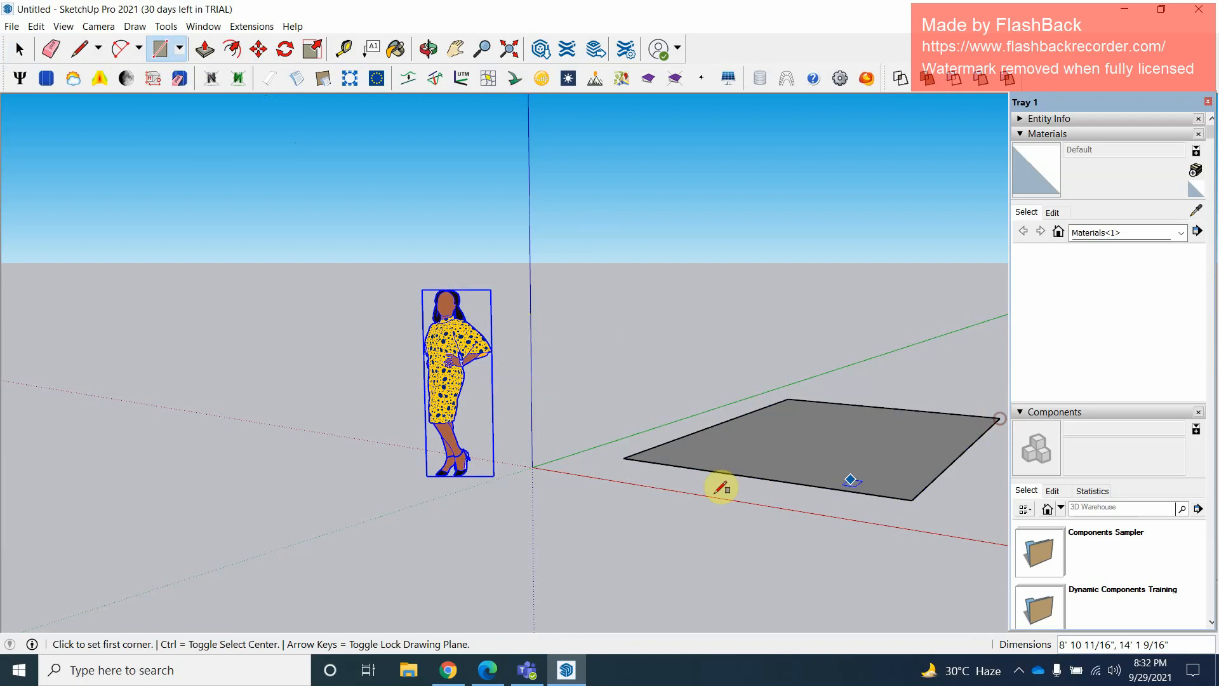
Offset the rectangle's outline inward to leave a narrow border along its edges
left_click(233, 51)
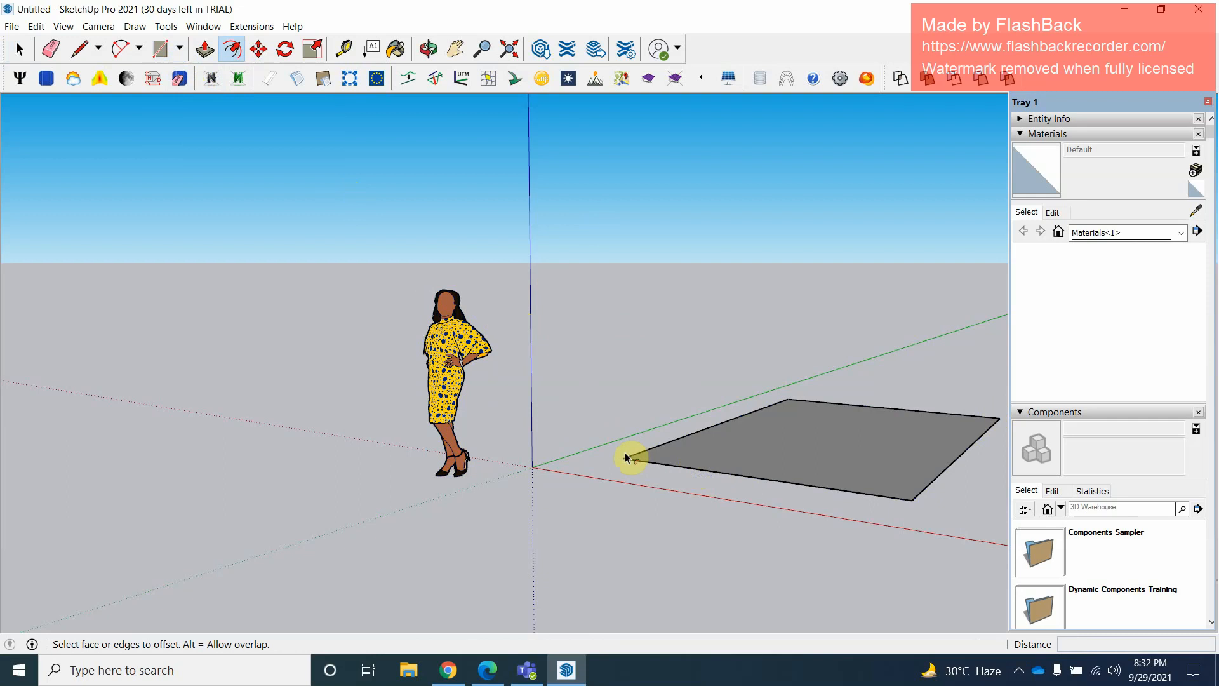
left_click(726, 472)
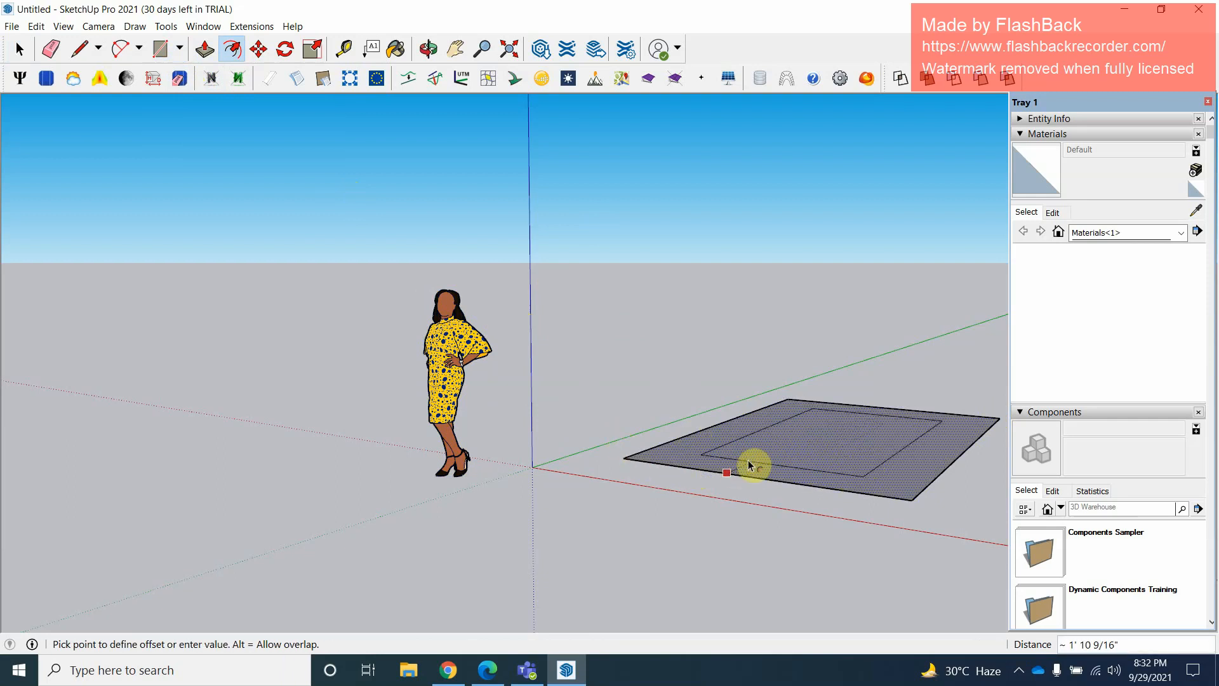
left_click(907, 500)
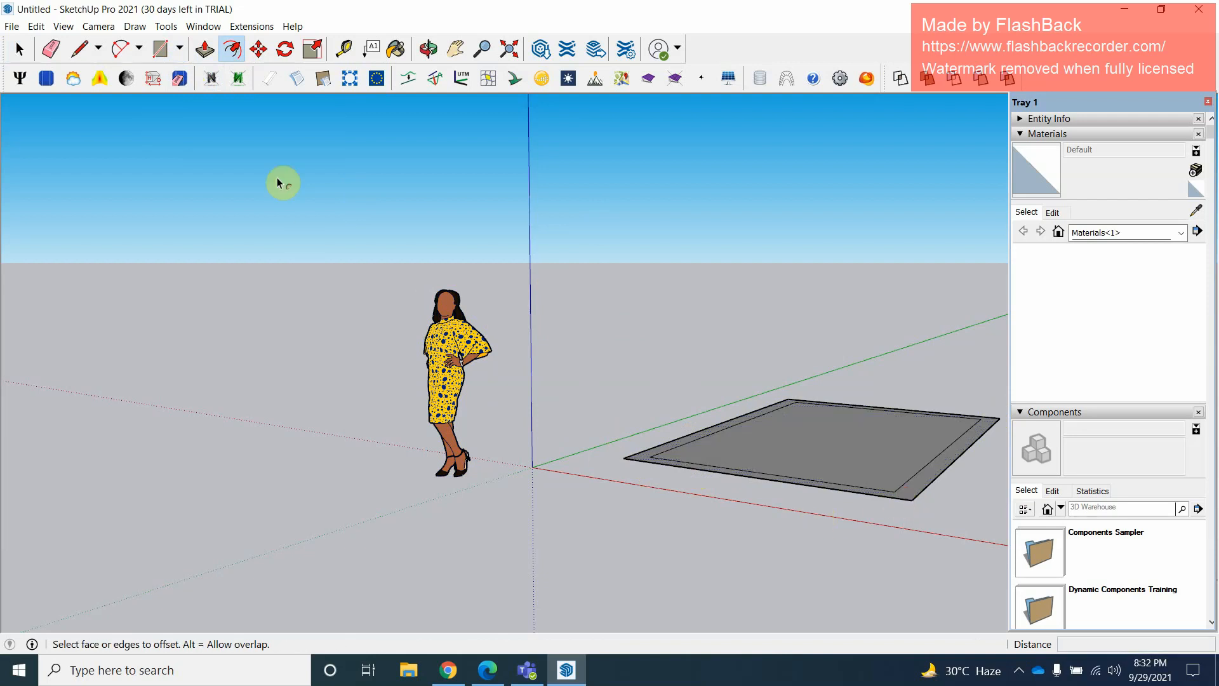
Push/Pull the border face around the rectangle up about 10 5/8" to form low walls
left_click(211, 56)
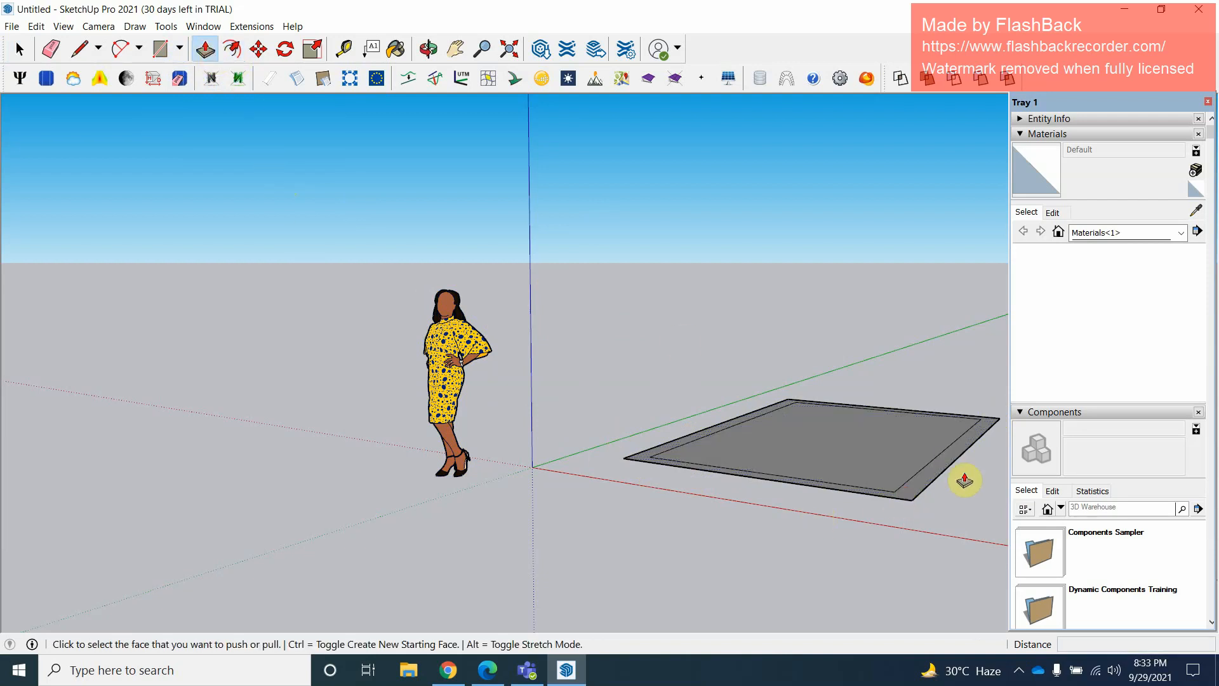
left_click(932, 468)
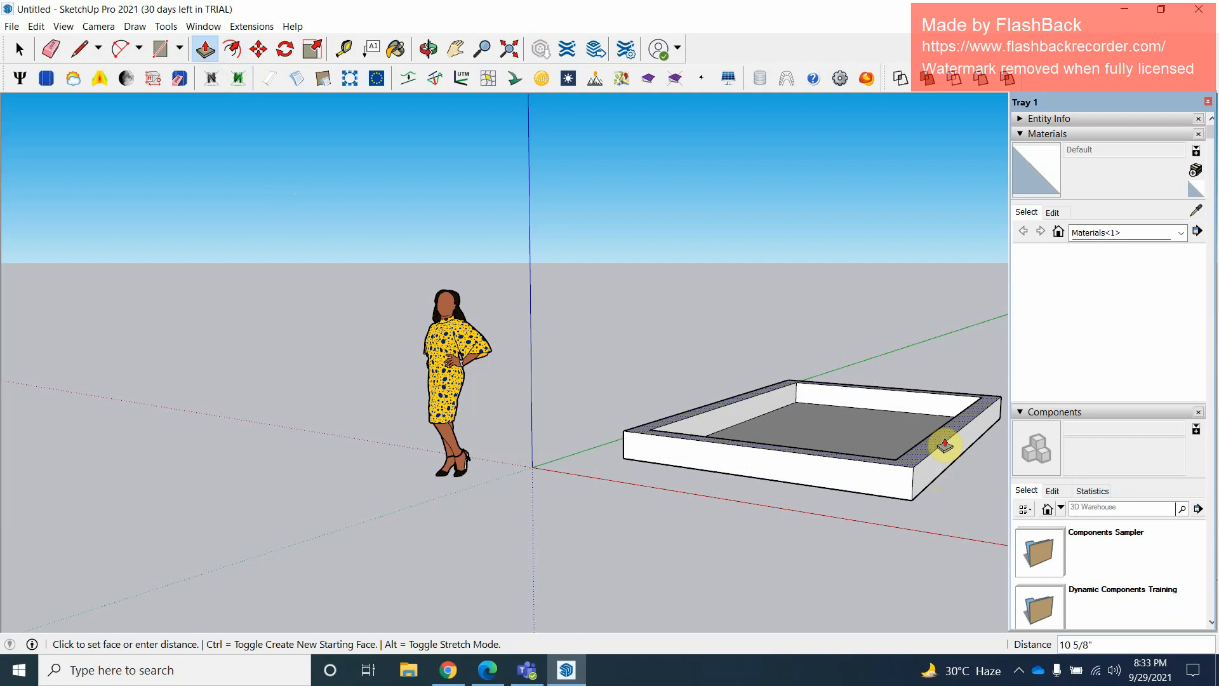
left_click(945, 445)
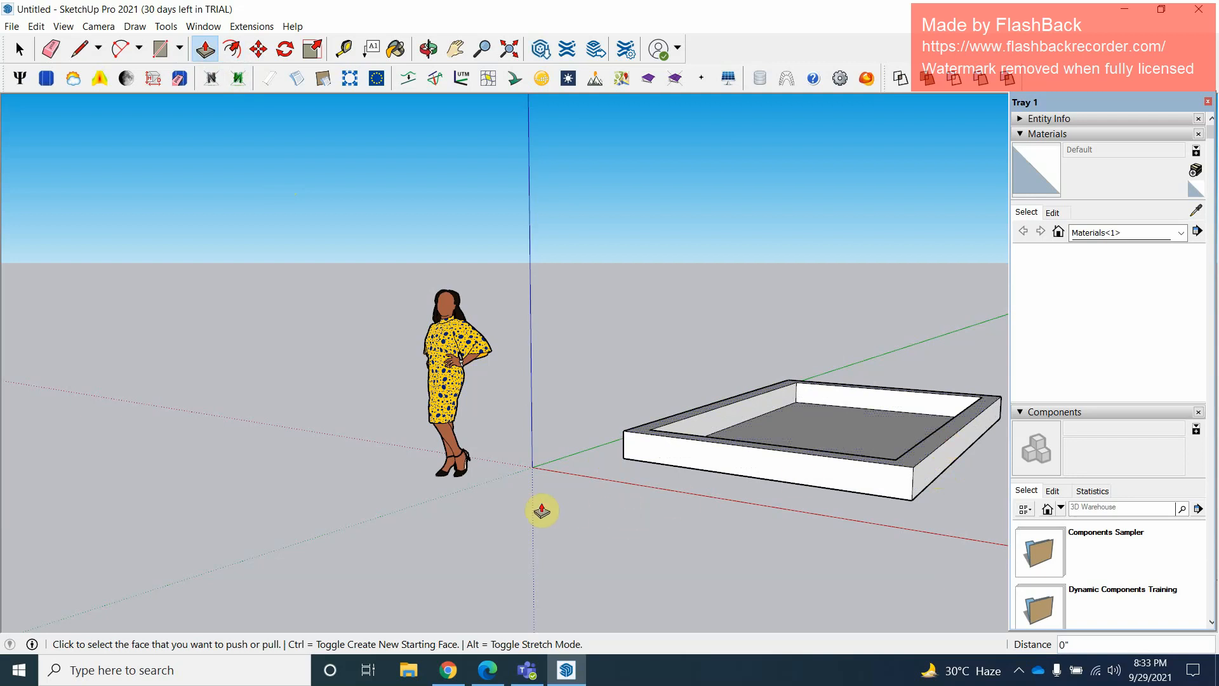
Select the inner floor face enclosed by the walls and check its azimuth and tilt
scroll(368, 439, "down", 5)
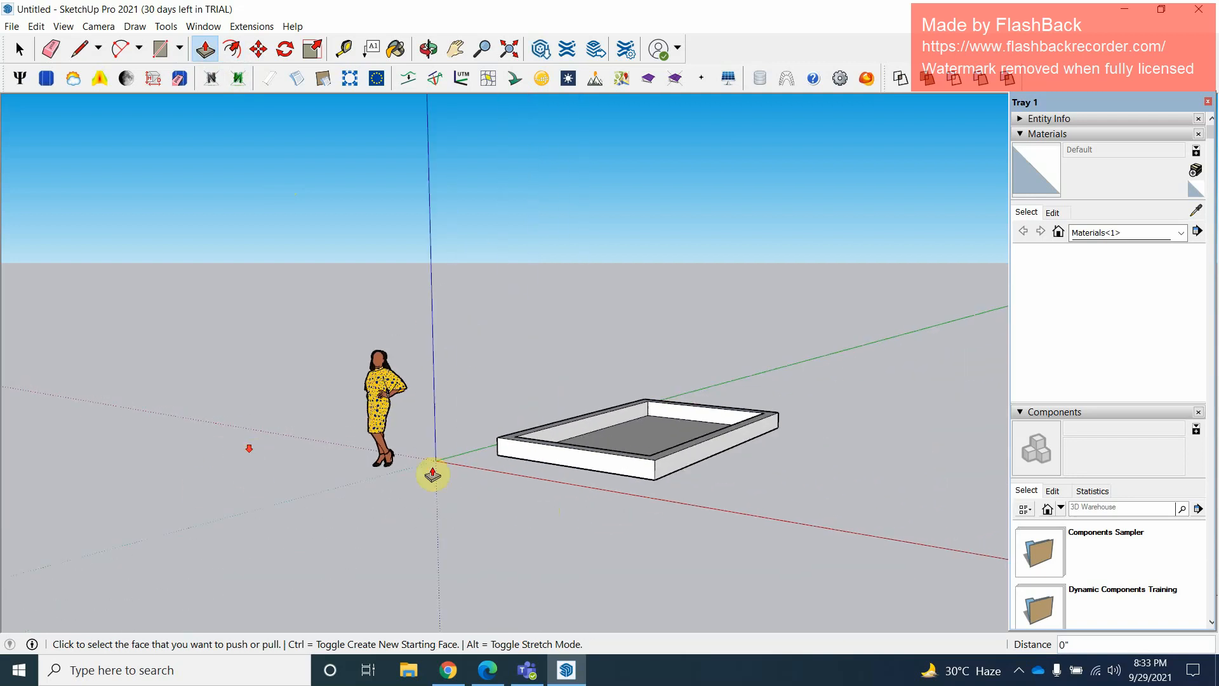
scroll(788, 457, "up", 2)
scroll(482, 381, "up", 4)
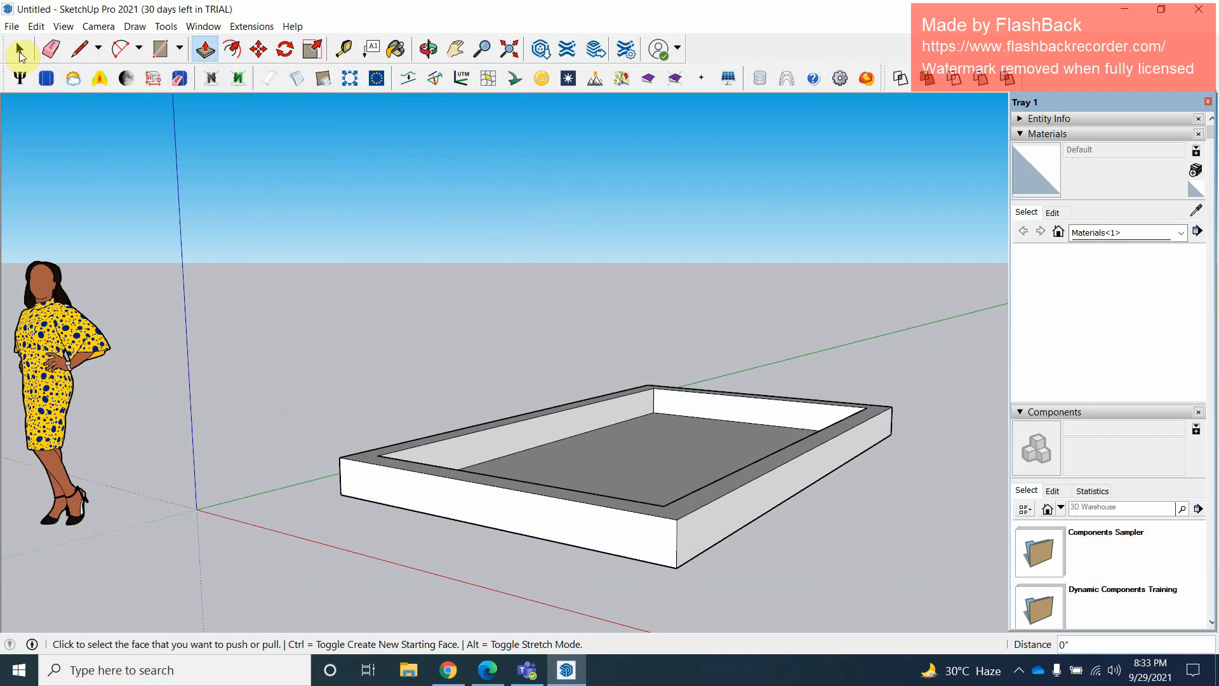
key("space")
left_click(666, 485)
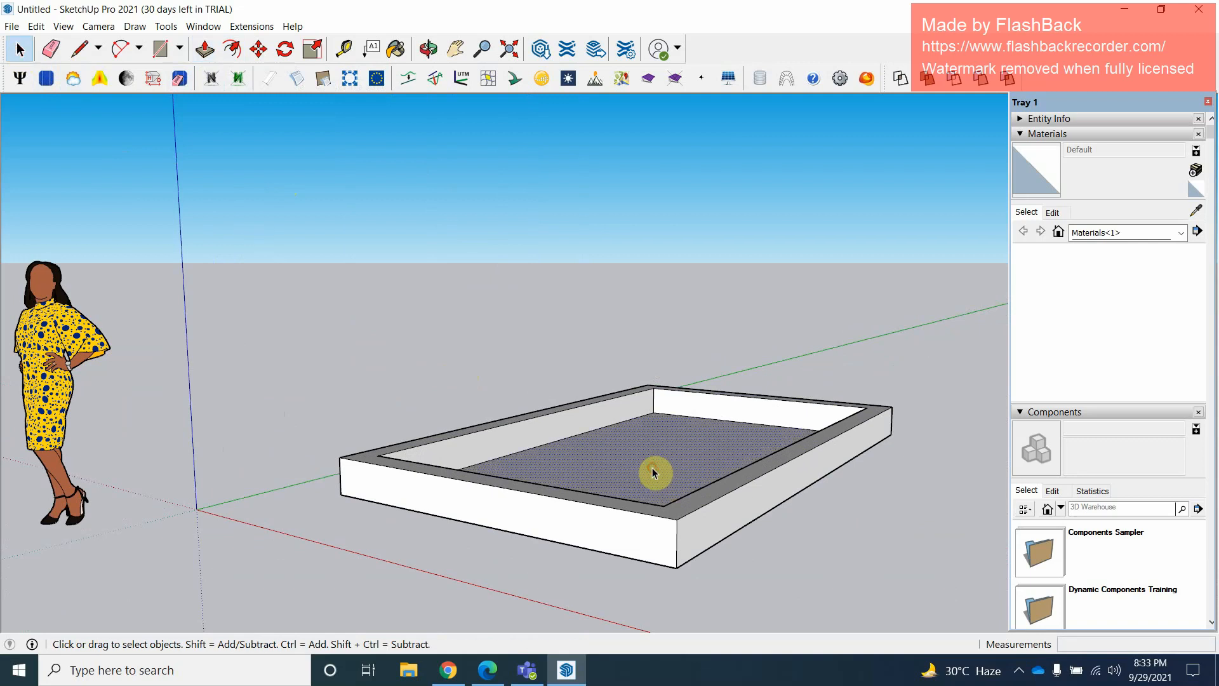
left_click(22, 78)
left_click(166, 11)
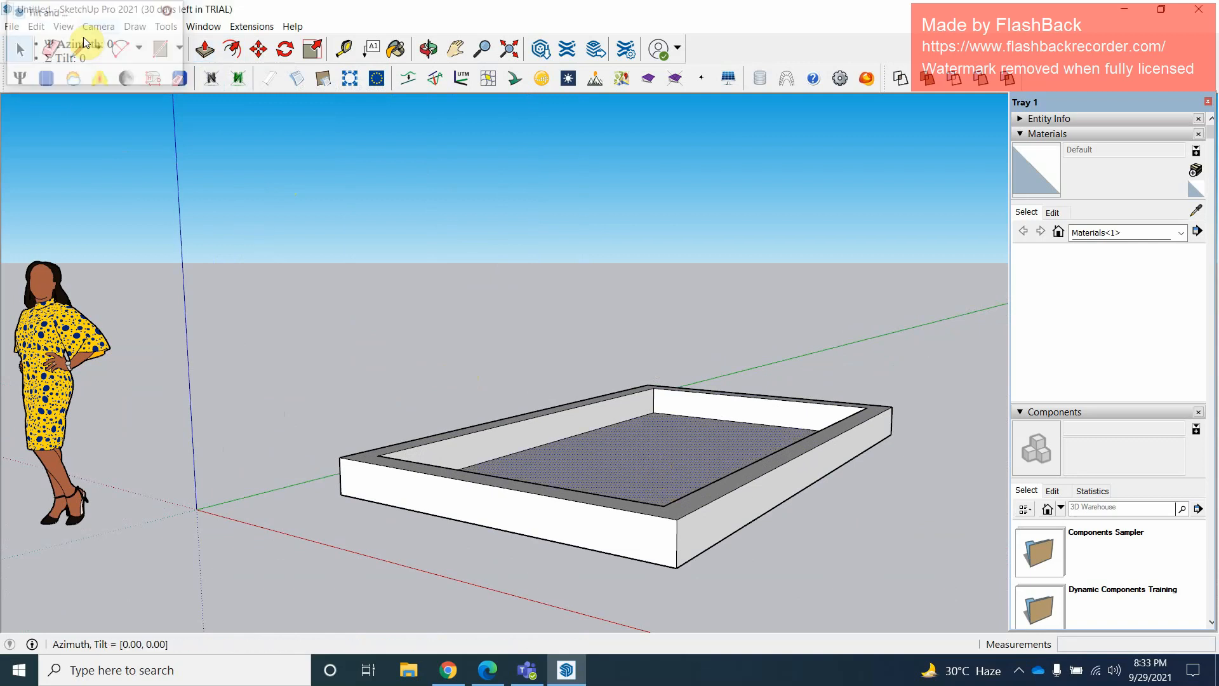
Open the Skelion panel insertion settings for the floor face and choose the Akhter:ASL-250W / 24V module
left_click(45, 78)
scroll(267, 279, "down", 4)
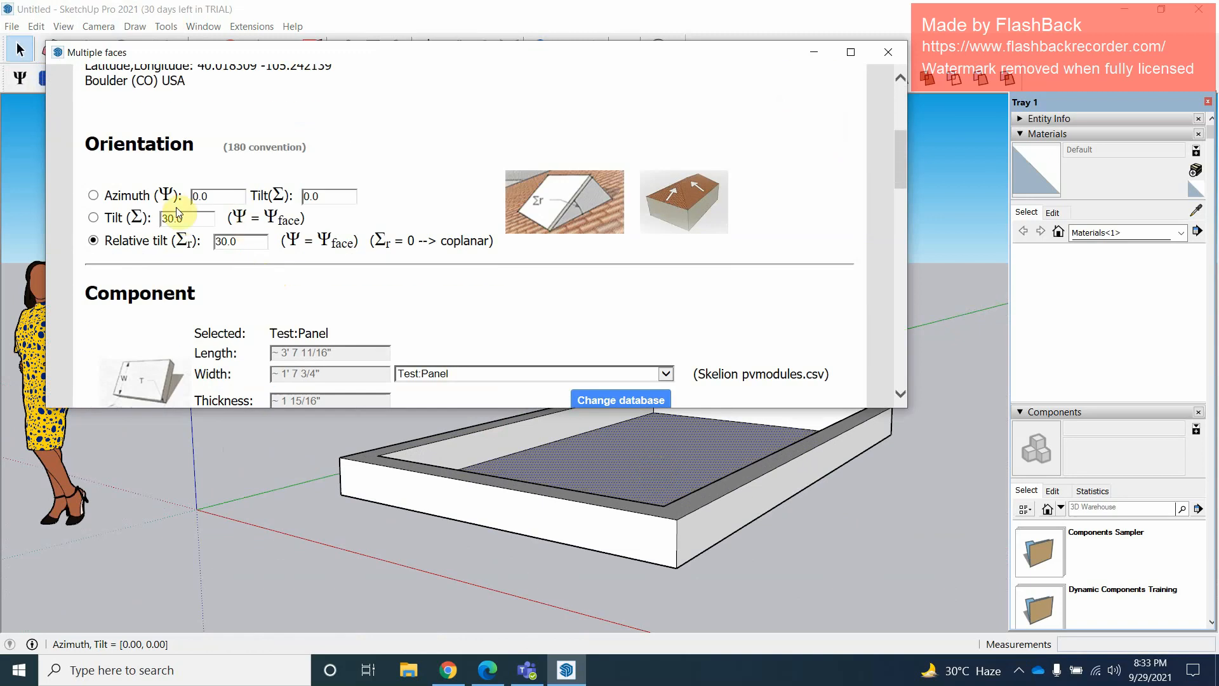
left_click_drag(161, 218, 247, 262)
scroll(273, 248, "down", 2)
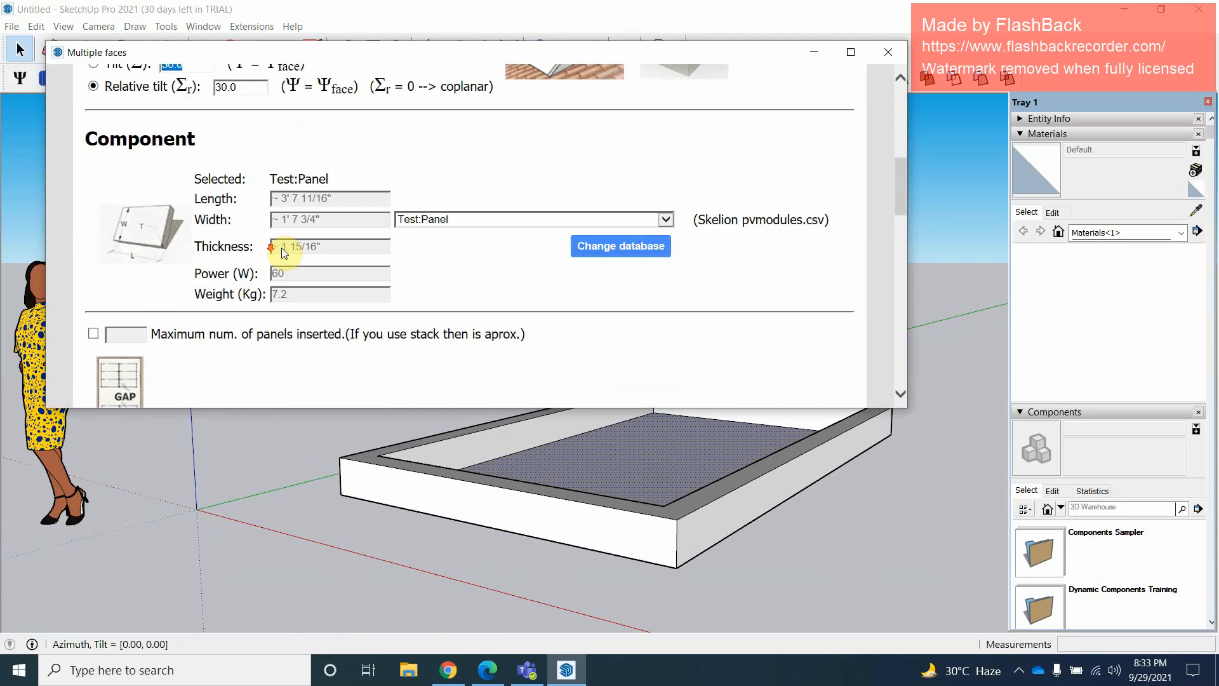
left_click(467, 222)
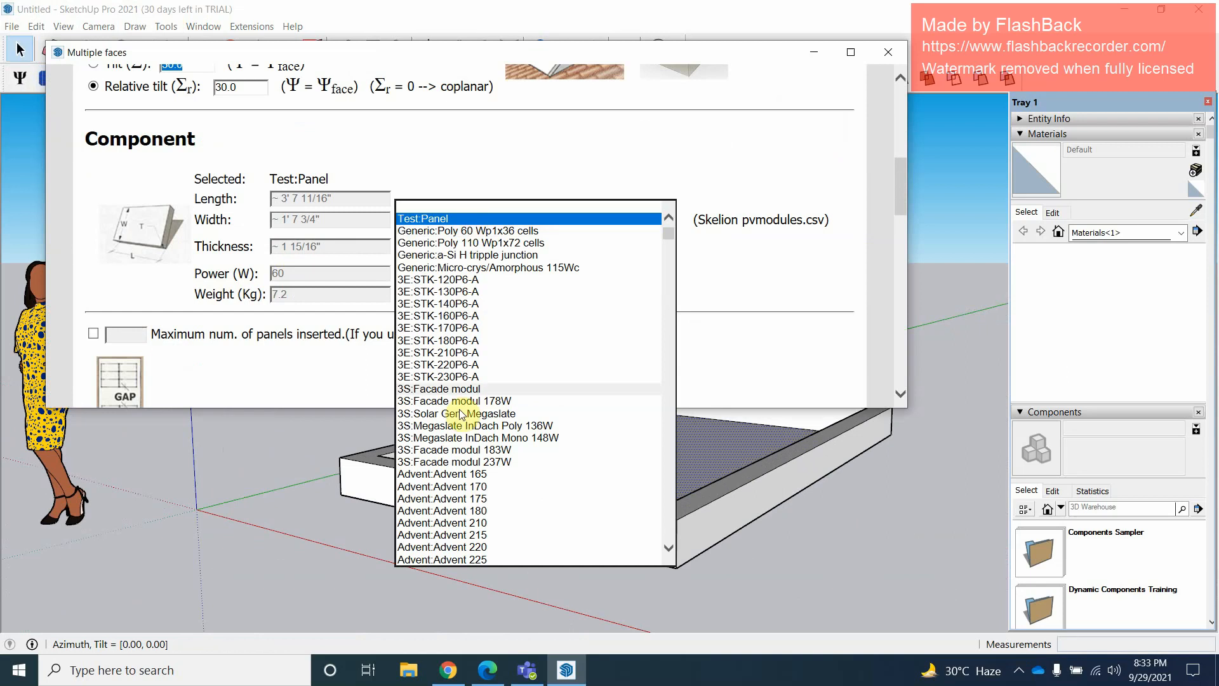
scroll(483, 432, "down", 5)
scroll(495, 477, "down", 12)
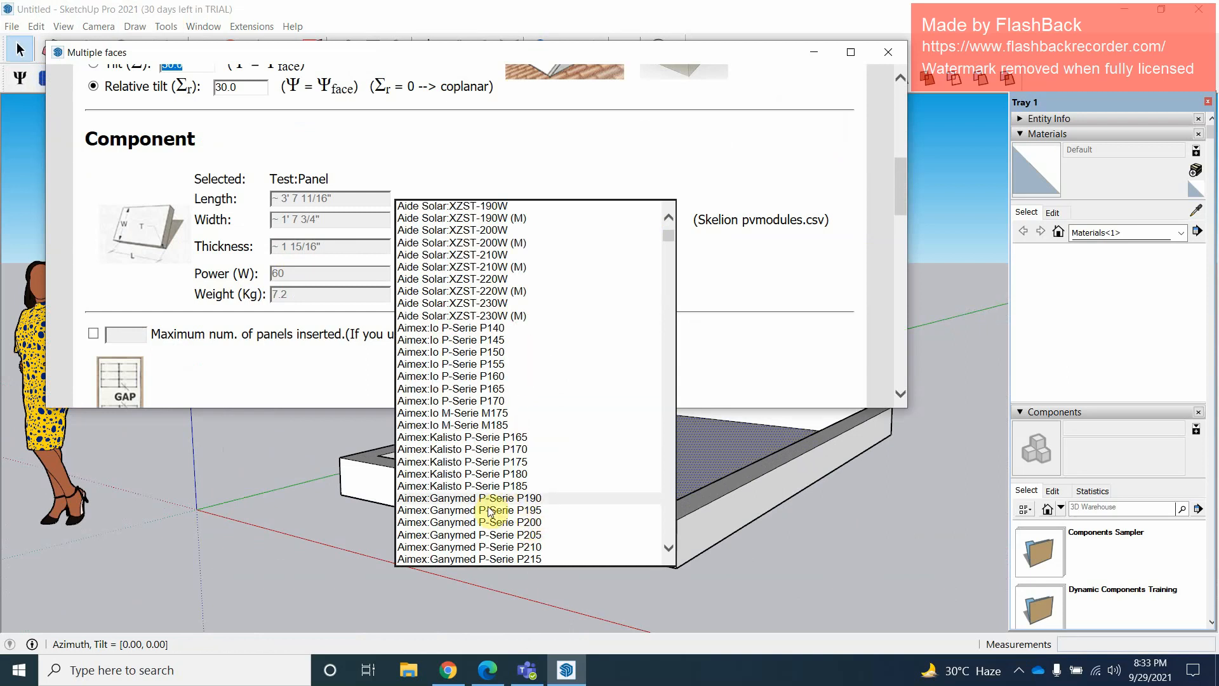
scroll(507, 516, "down", 11)
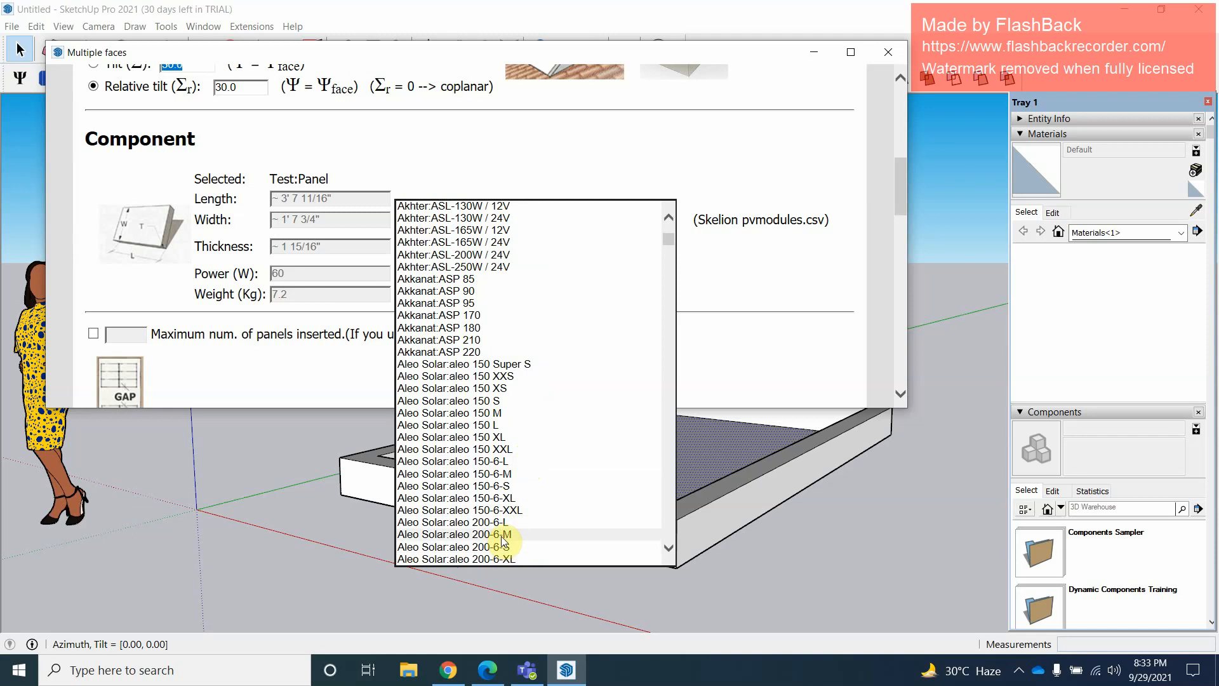
left_click(471, 267)
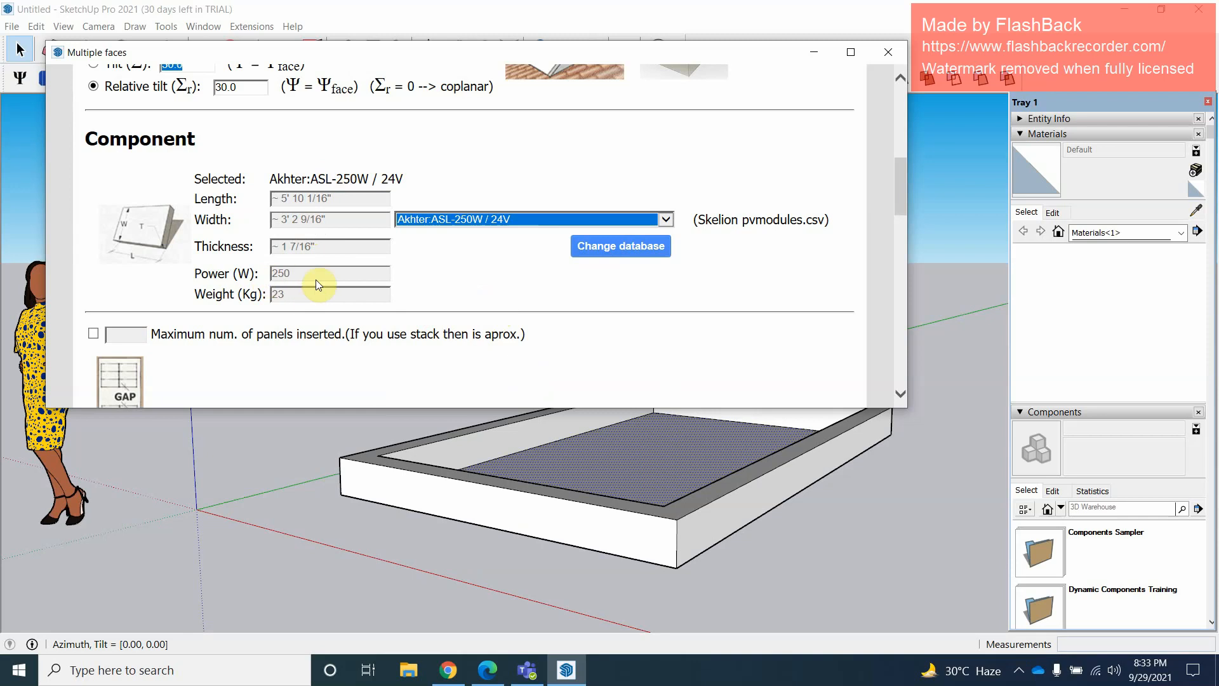
Review the spacing and pitch options, keep landscape layout and pitch at solstice noon, and insert the panels on the floor face
scroll(315, 309, "down", 2)
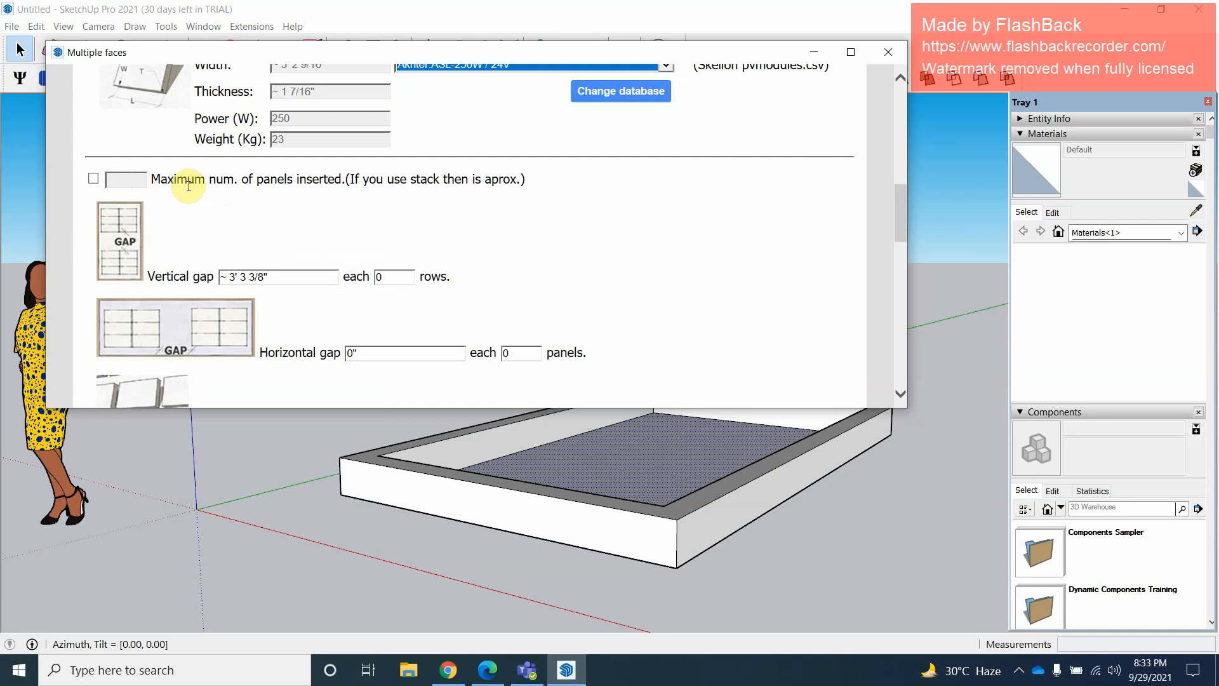
left_click(90, 181)
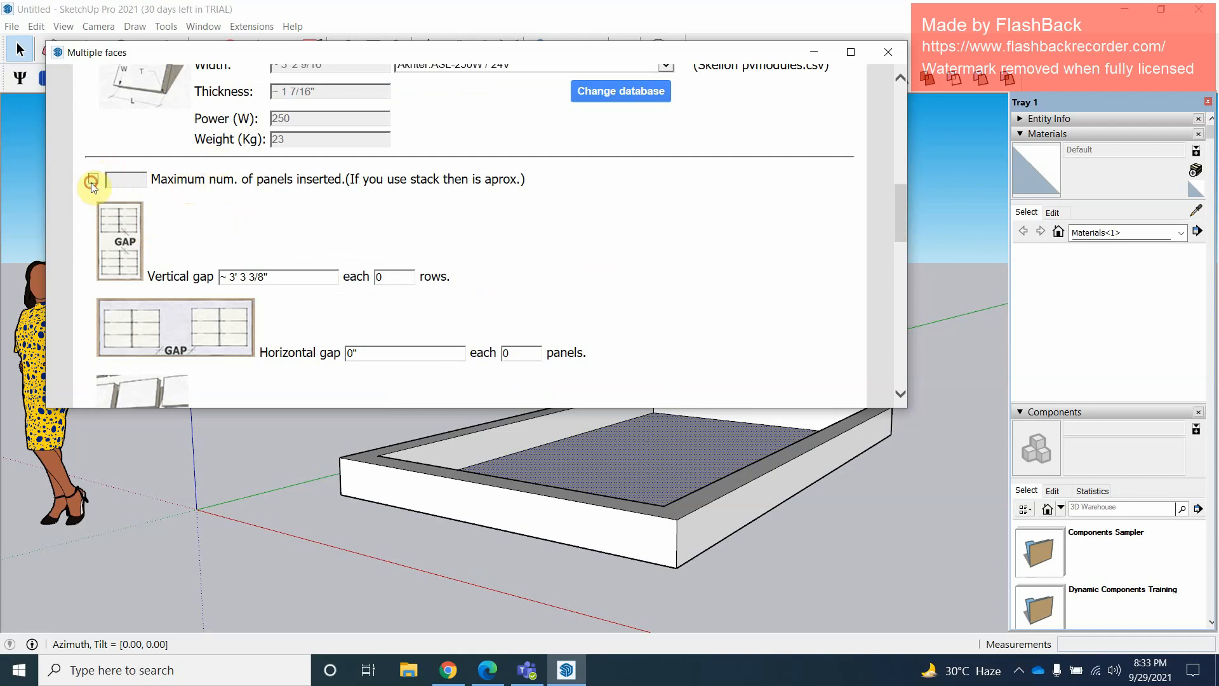
left_click(93, 180)
scroll(276, 300, "down", 3)
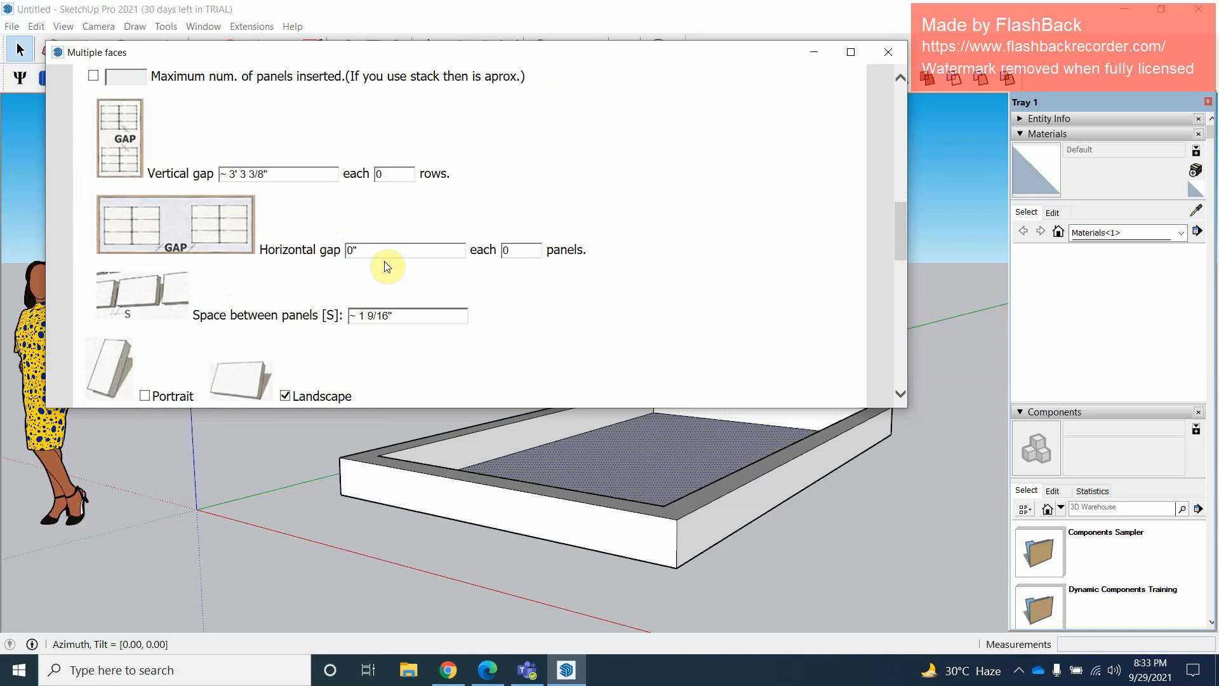
scroll(390, 264, "down", 5)
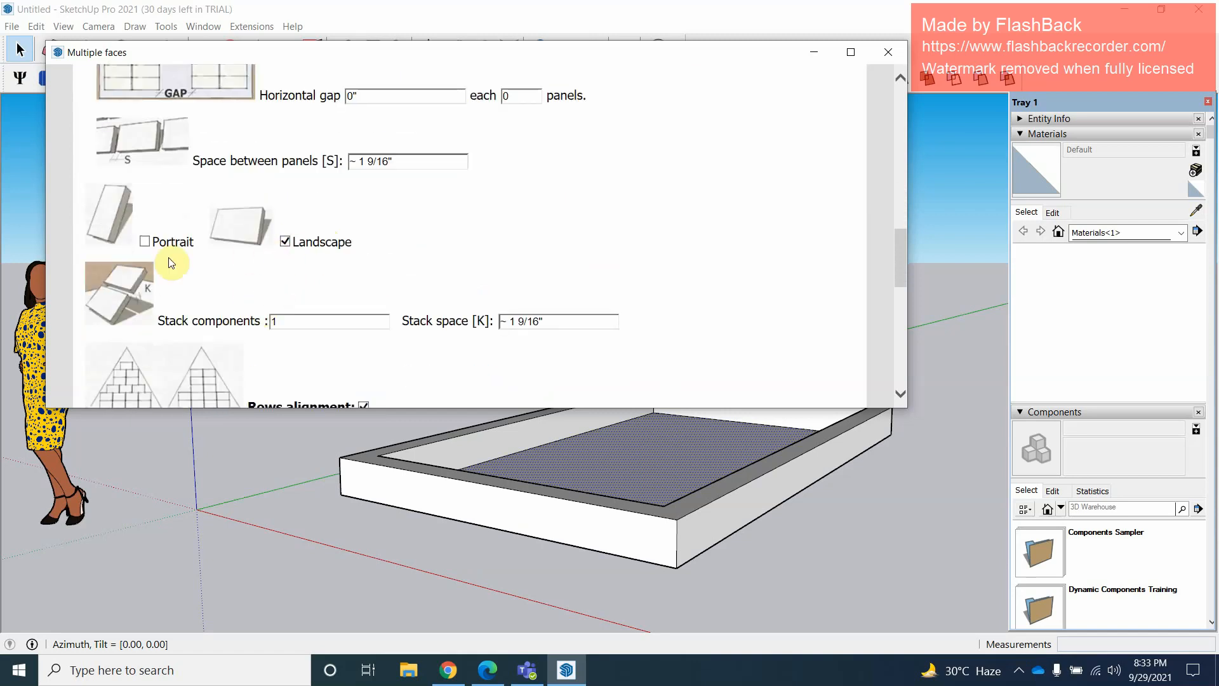
scroll(273, 292, "down", 3)
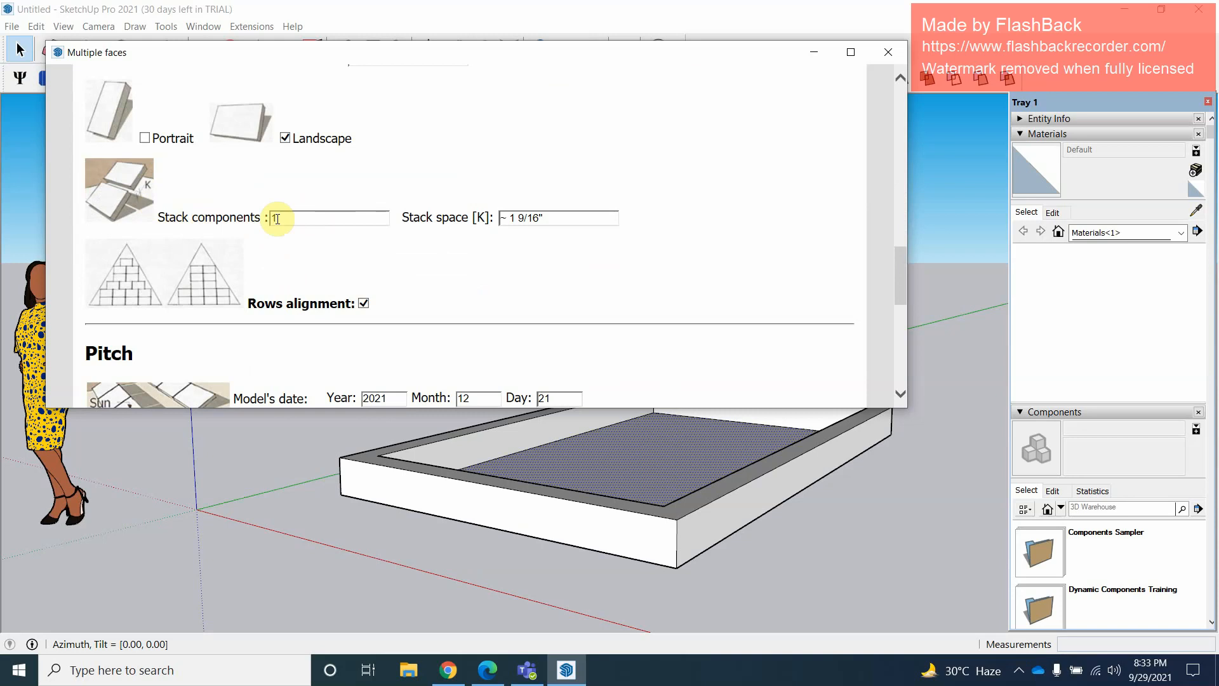
scroll(462, 292, "down", 5)
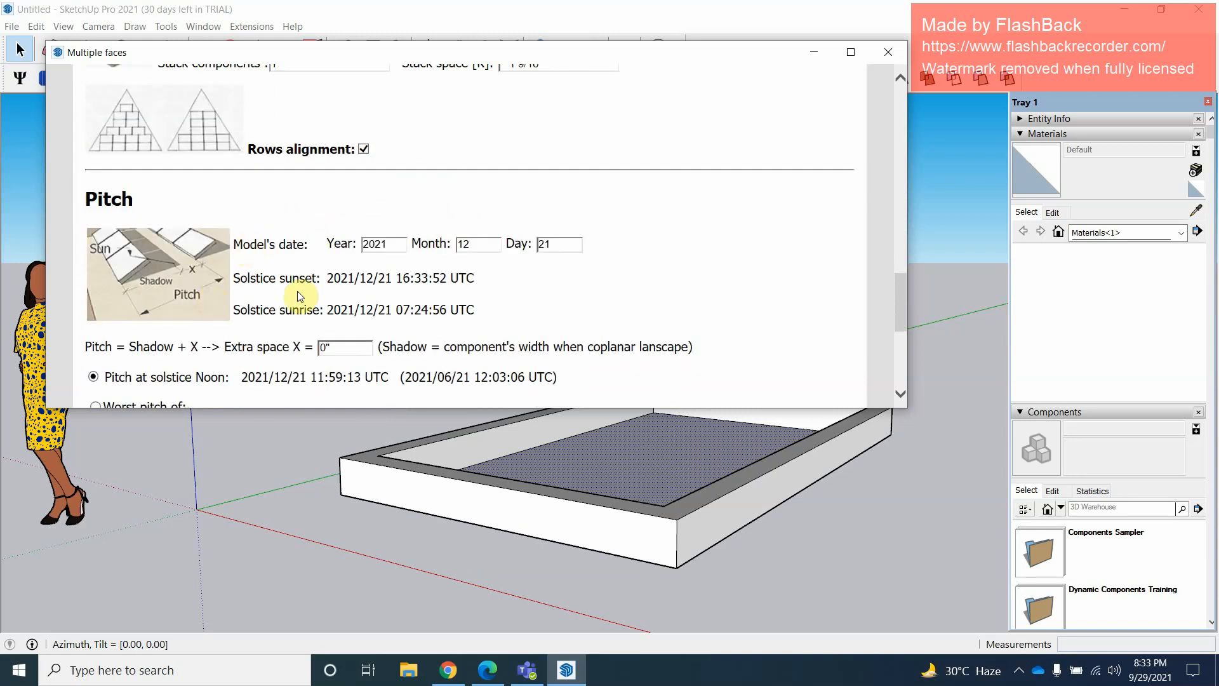
scroll(363, 259, "down", 3)
scroll(340, 271, "down", 3)
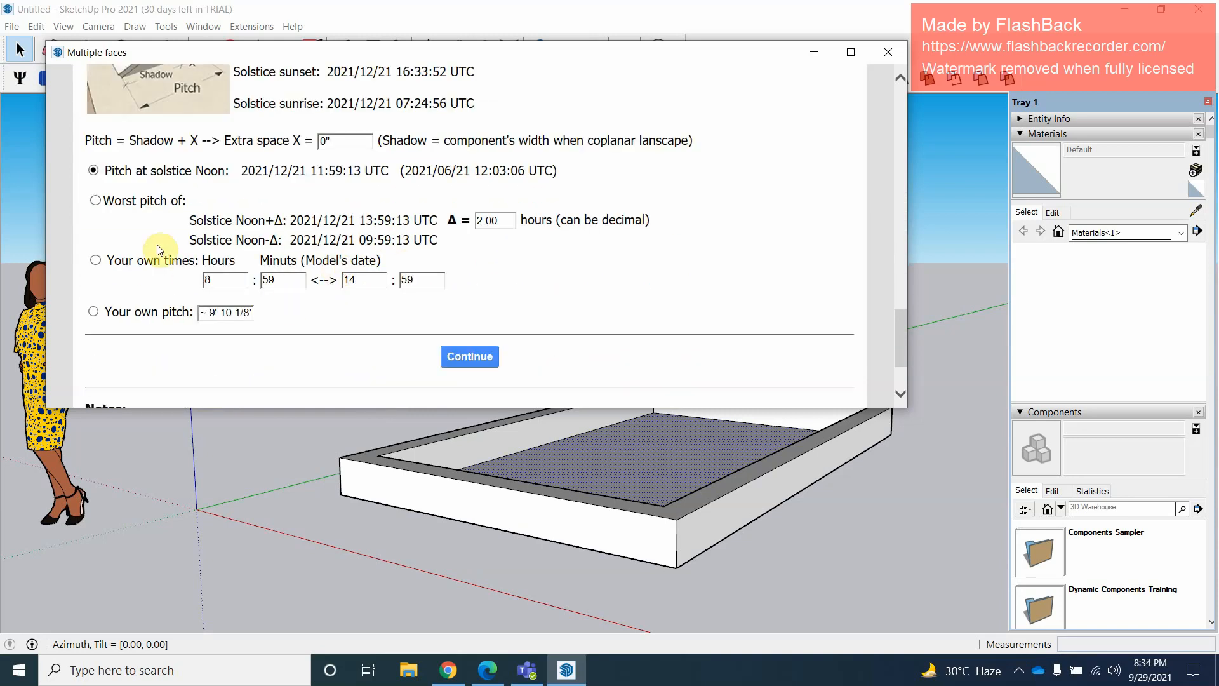
scroll(162, 267, "down", 3)
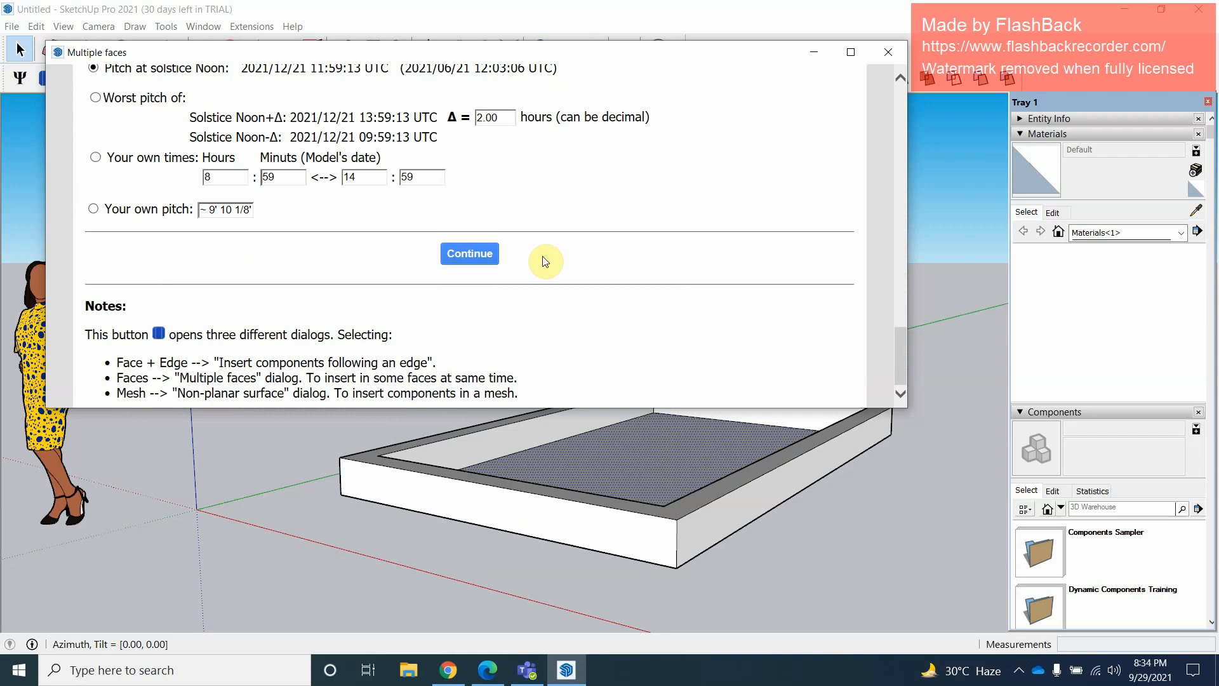
scroll(400, 283, "down", 1)
left_click(480, 251)
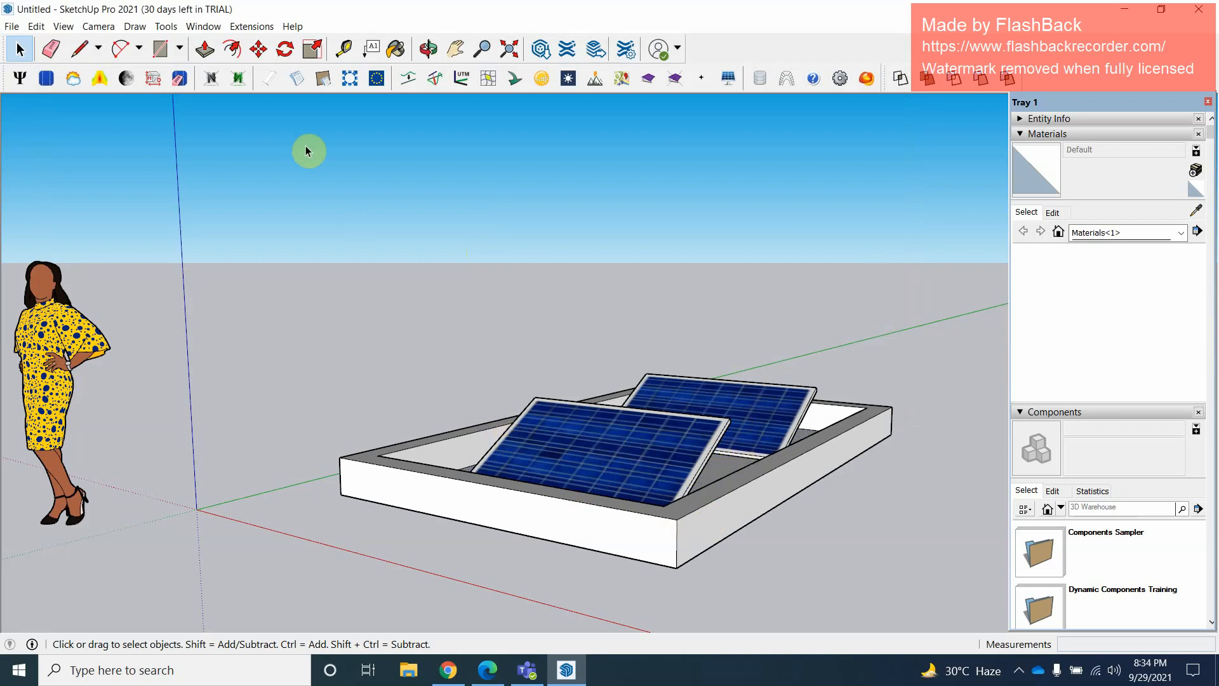
Load the closest NSRDB gridded meteorological dataset, review the selected station's details and close the dialog
left_click(74, 79)
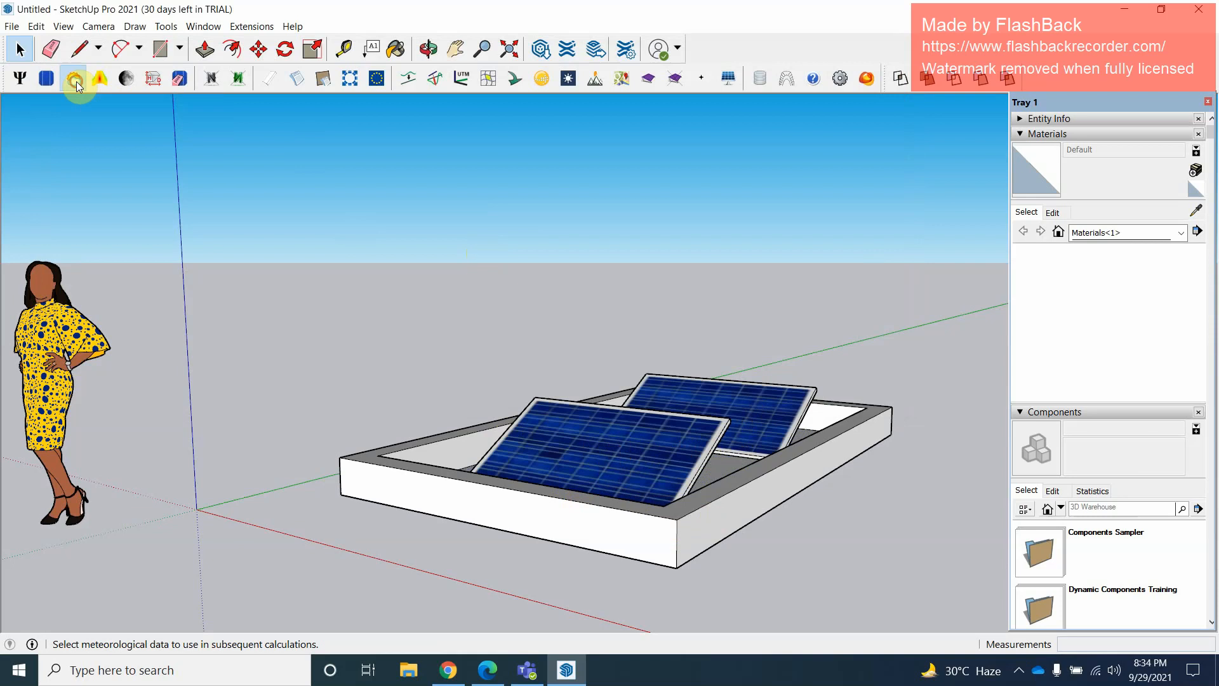
scroll(254, 318, "down", 1)
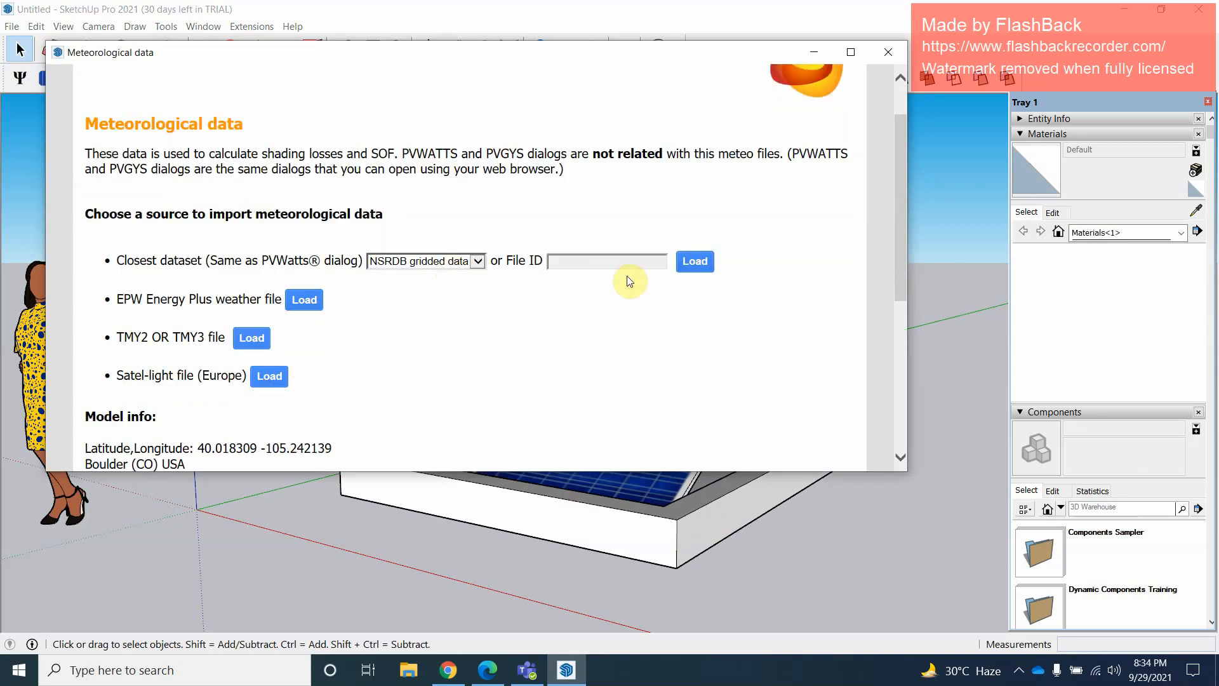
left_click(695, 261)
scroll(702, 354, "down", 5)
scroll(706, 287, "down", 2)
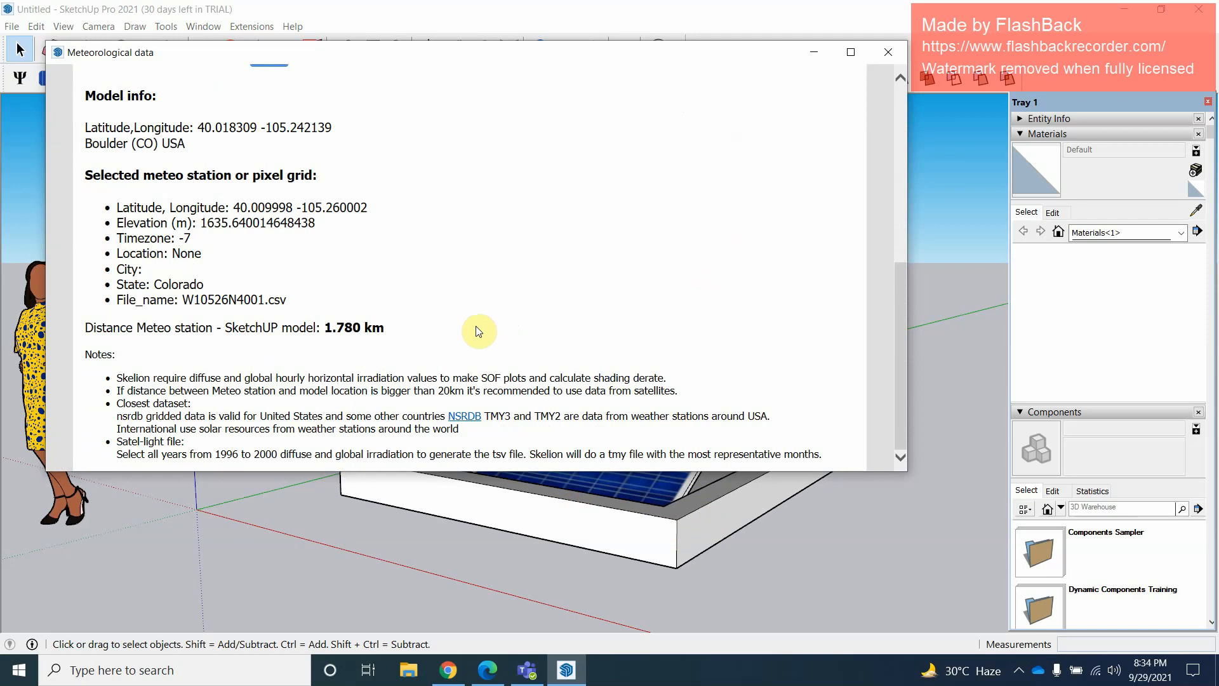
left_click_drag(232, 207, 380, 208)
scroll(593, 316, "up", 10)
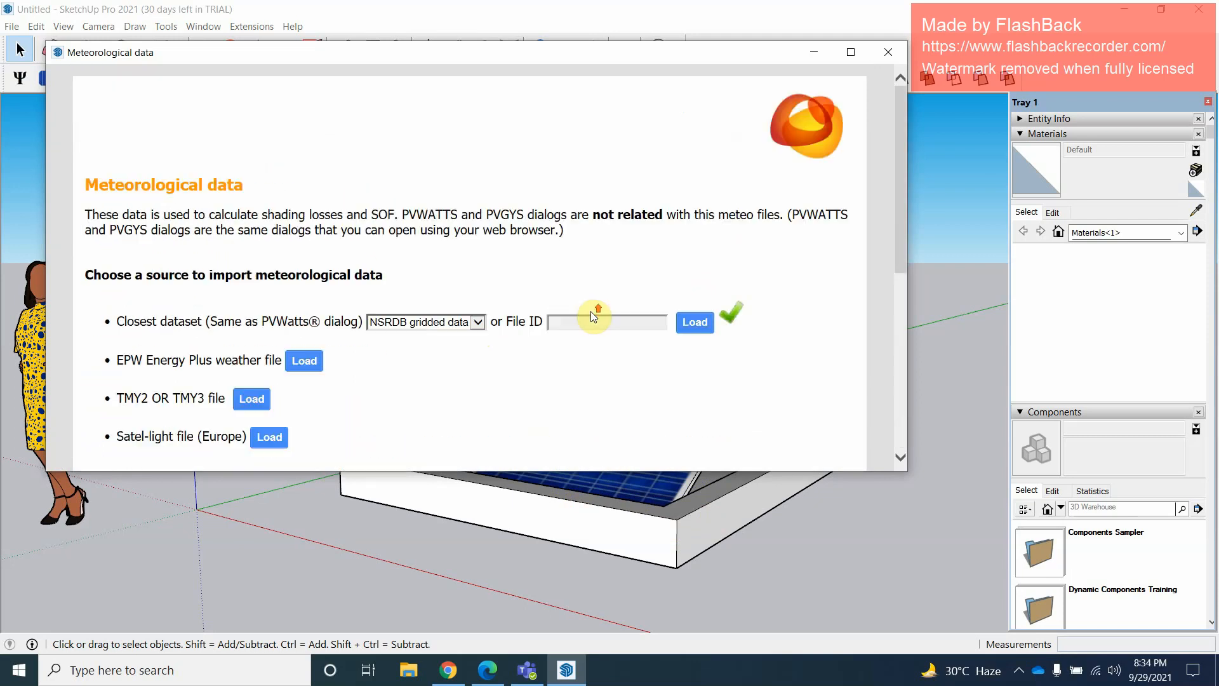
left_click(884, 52)
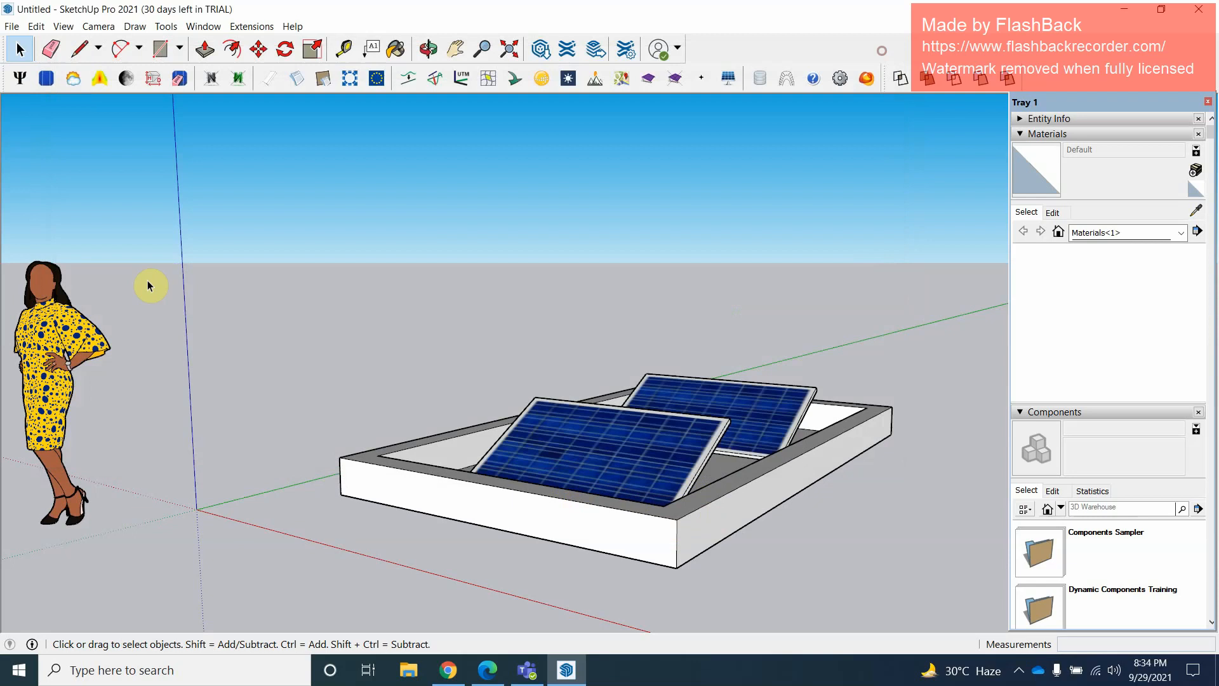
Run the optimum orientation calculation with all twelve months included
left_click(100, 79)
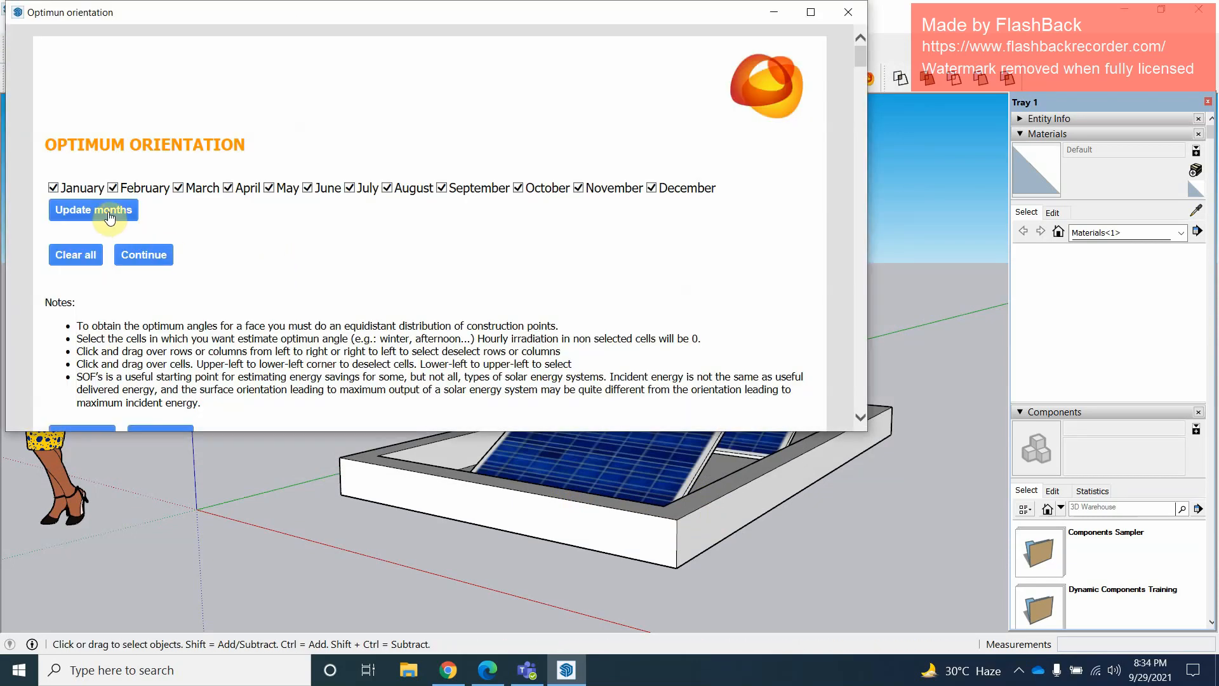
left_click(143, 255)
left_click(297, 142)
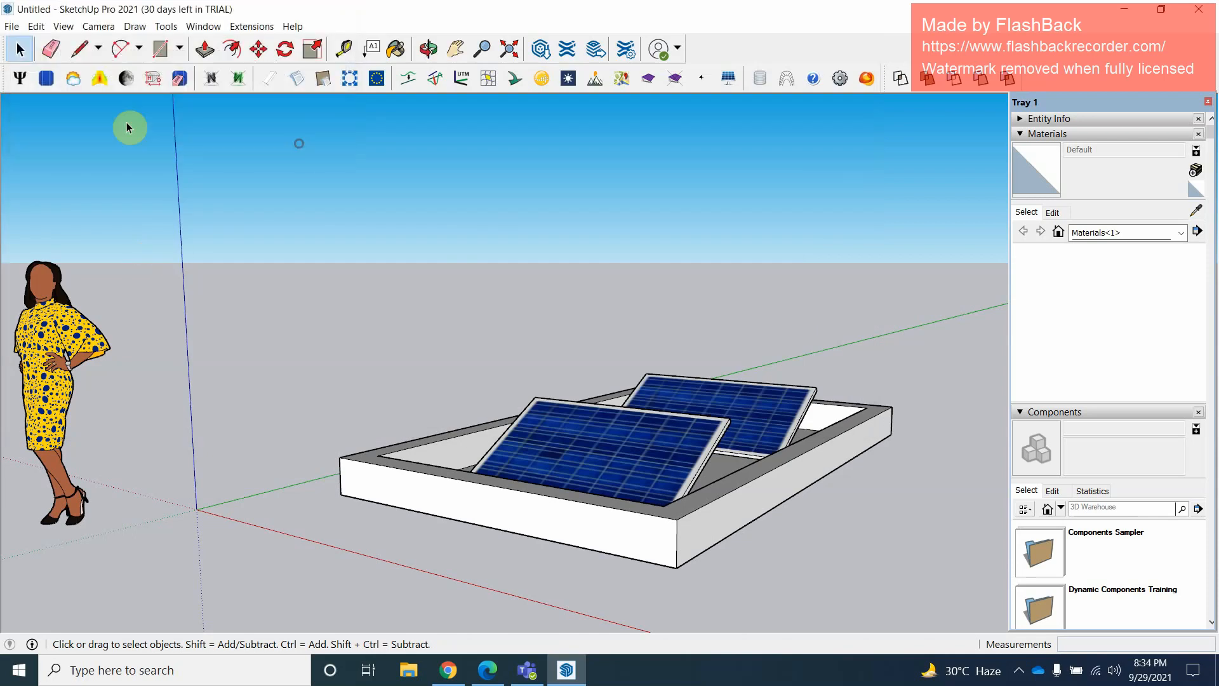
Reopen the meteorological data, check the loaded dataset and close the dialog again
left_click(76, 80)
scroll(267, 368, "down", 6)
scroll(271, 379, "up", 6)
left_click(889, 52)
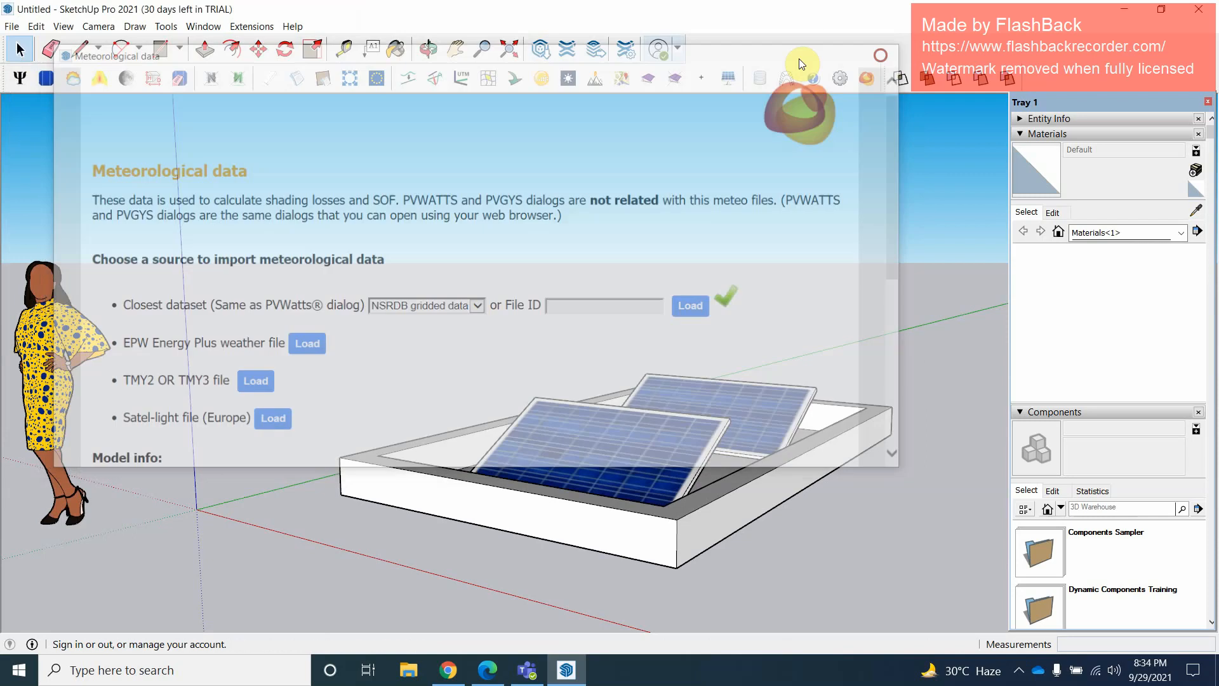
Examine the optimum orientation's notes, CSV array loading option and hourly grid by month, and close it without loading a file
left_click(101, 80)
scroll(235, 266, "down", 5)
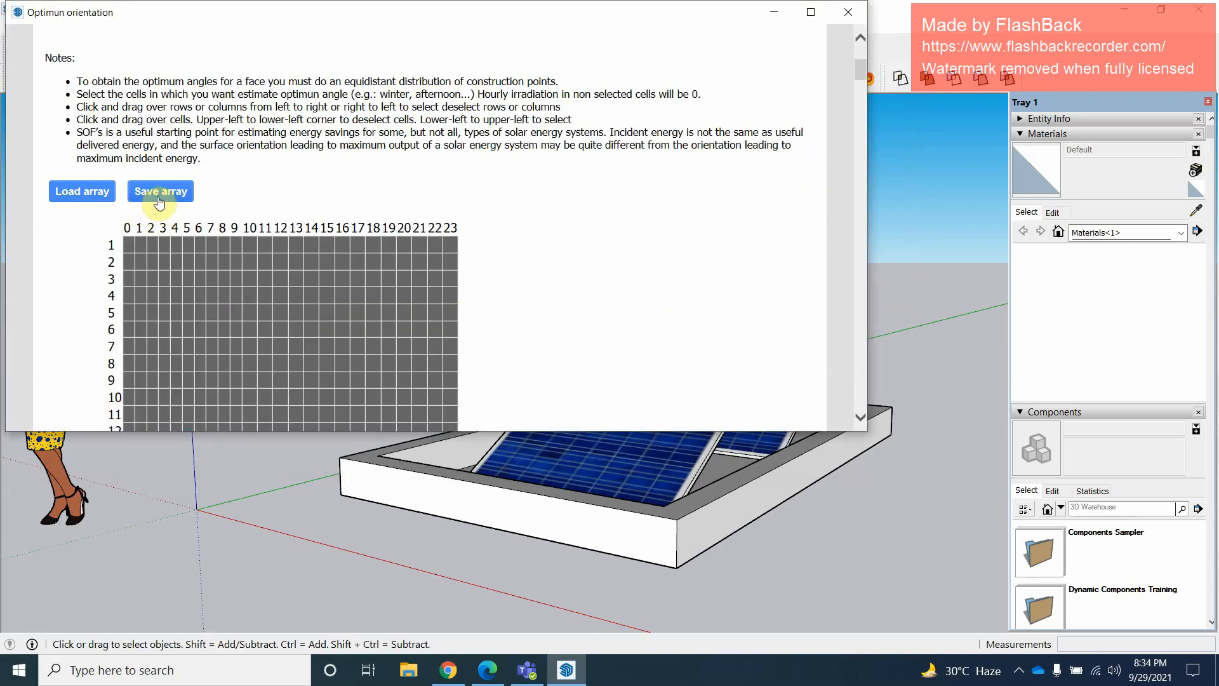
scroll(176, 191, "down", 1)
left_click(91, 145)
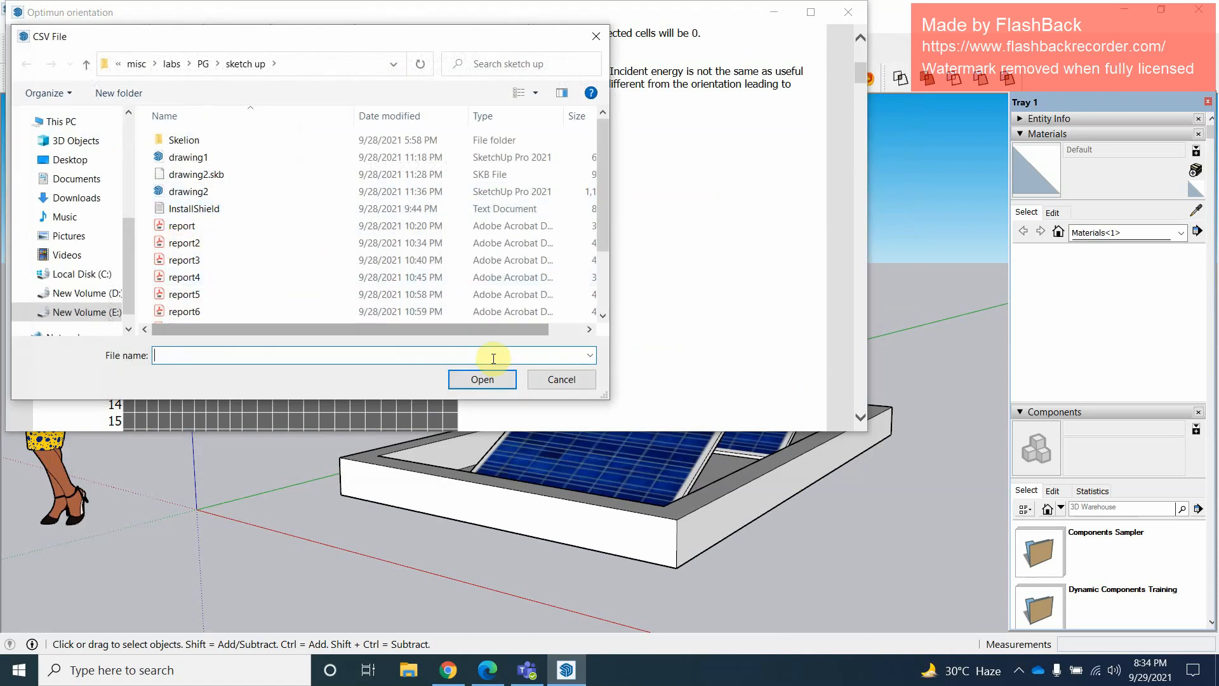
left_click(559, 380)
scroll(331, 304, "down", 20)
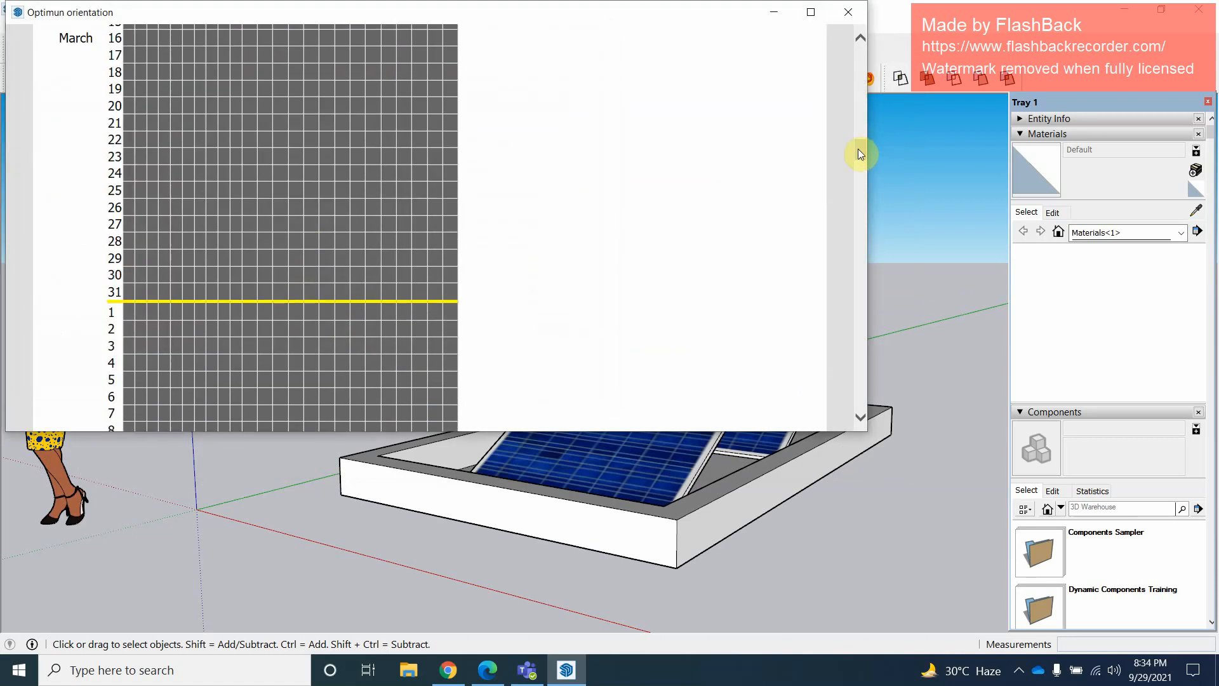
left_click_drag(859, 153, 838, 409)
left_click(847, 13)
Review the Sunny Area projection options for solstice noon and the 2.00-hour interval, try the calculation and close the dialog
scroll(267, 180, "down", 1)
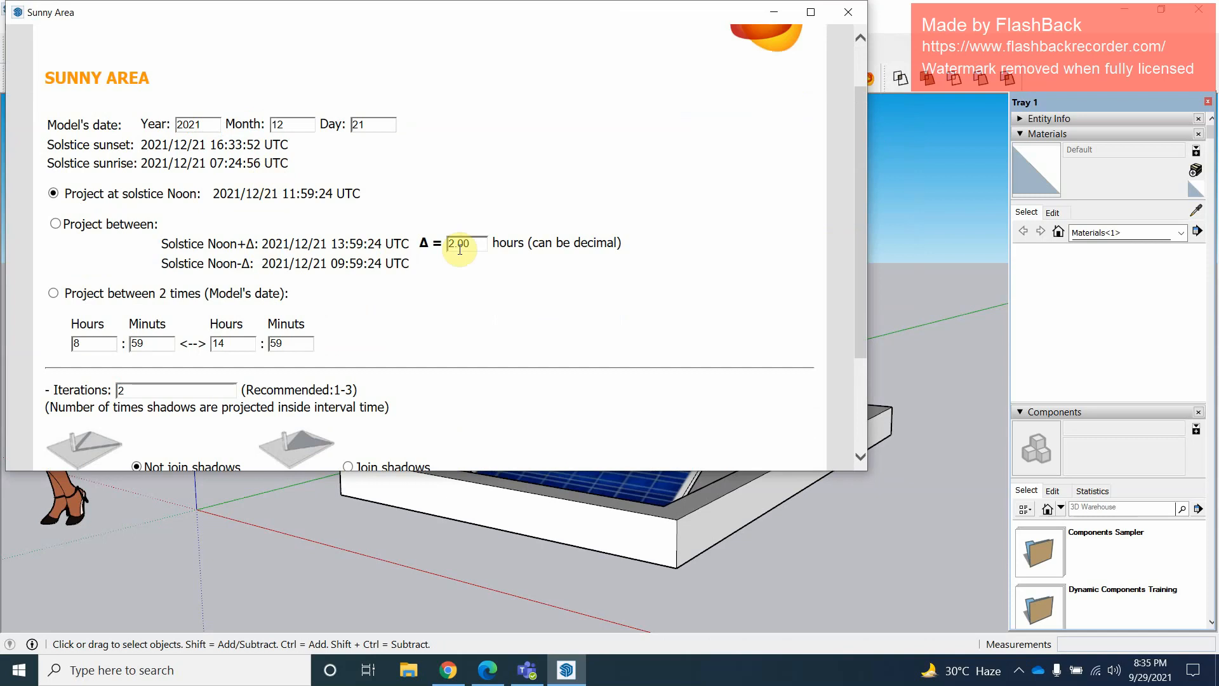
left_click_drag(472, 245, 402, 246)
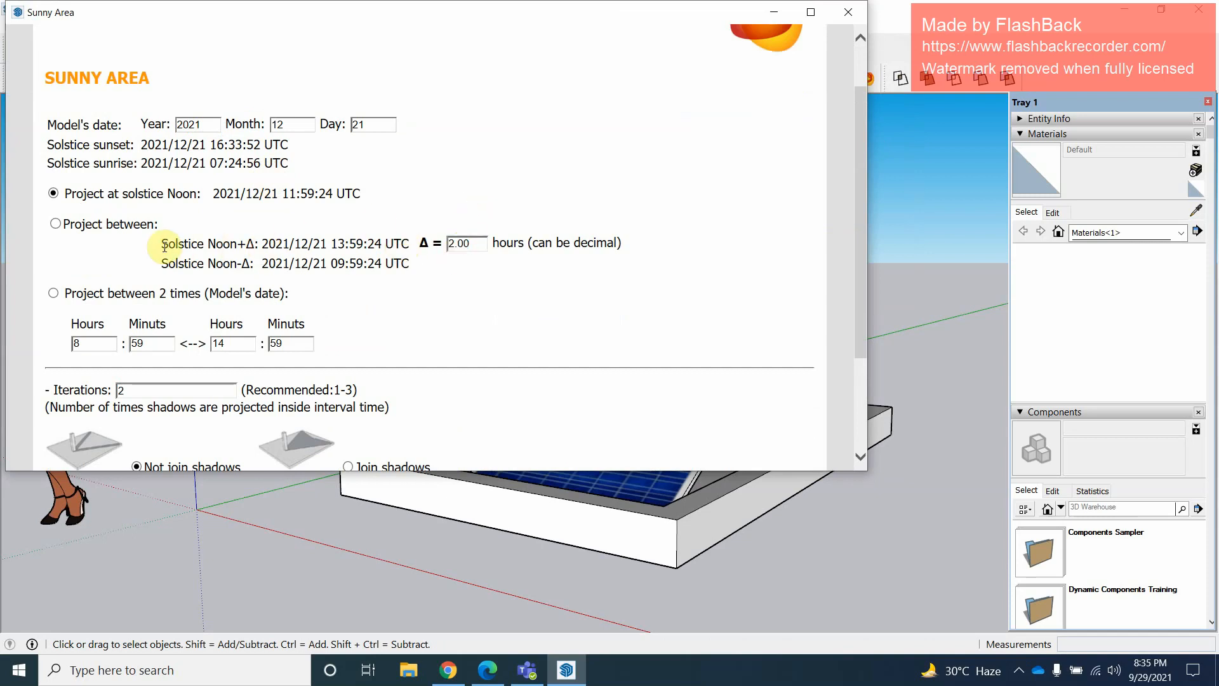
left_click_drag(163, 246, 288, 245)
left_click_drag(110, 198, 193, 196)
left_click_drag(273, 196, 212, 196)
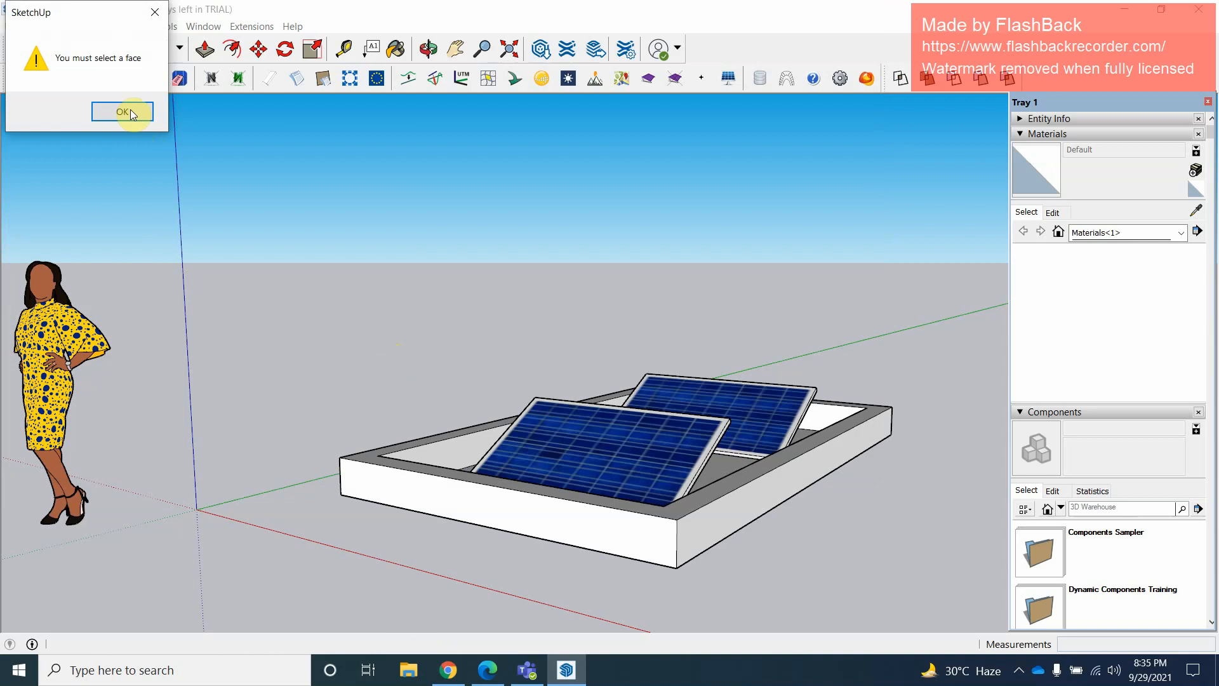
left_click(123, 112)
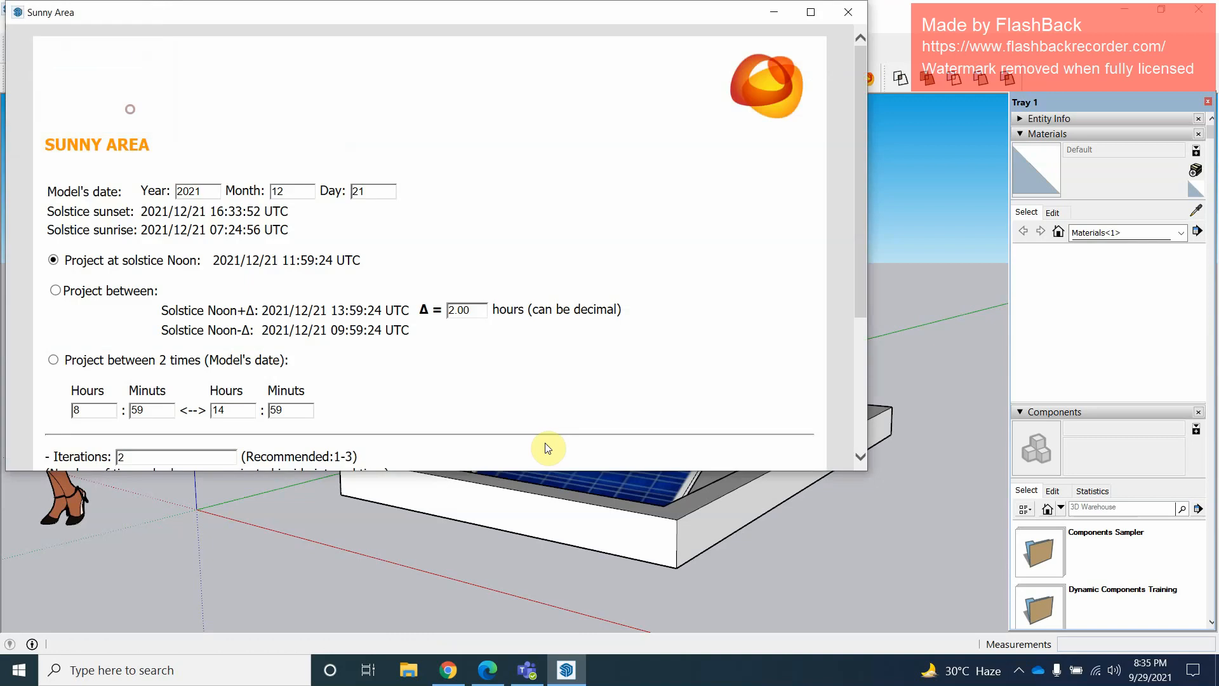
left_click(847, 13)
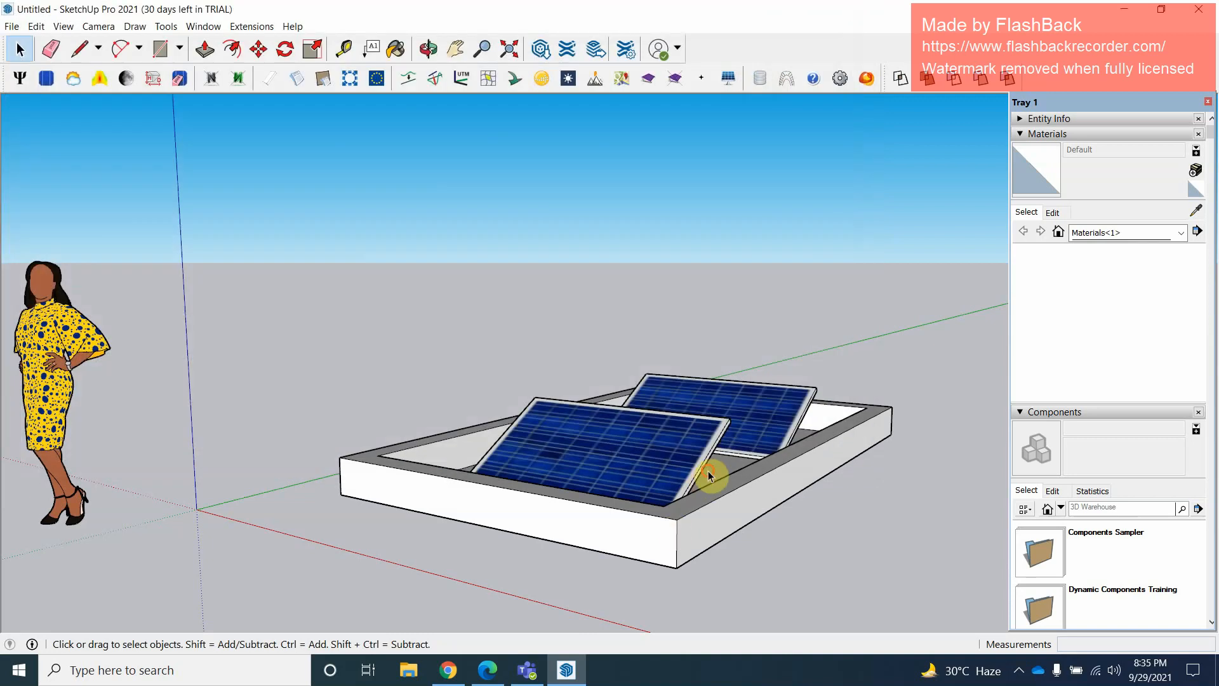
Try to run the Sunny Area calculation again with projection at solstice noon
left_click(126, 78)
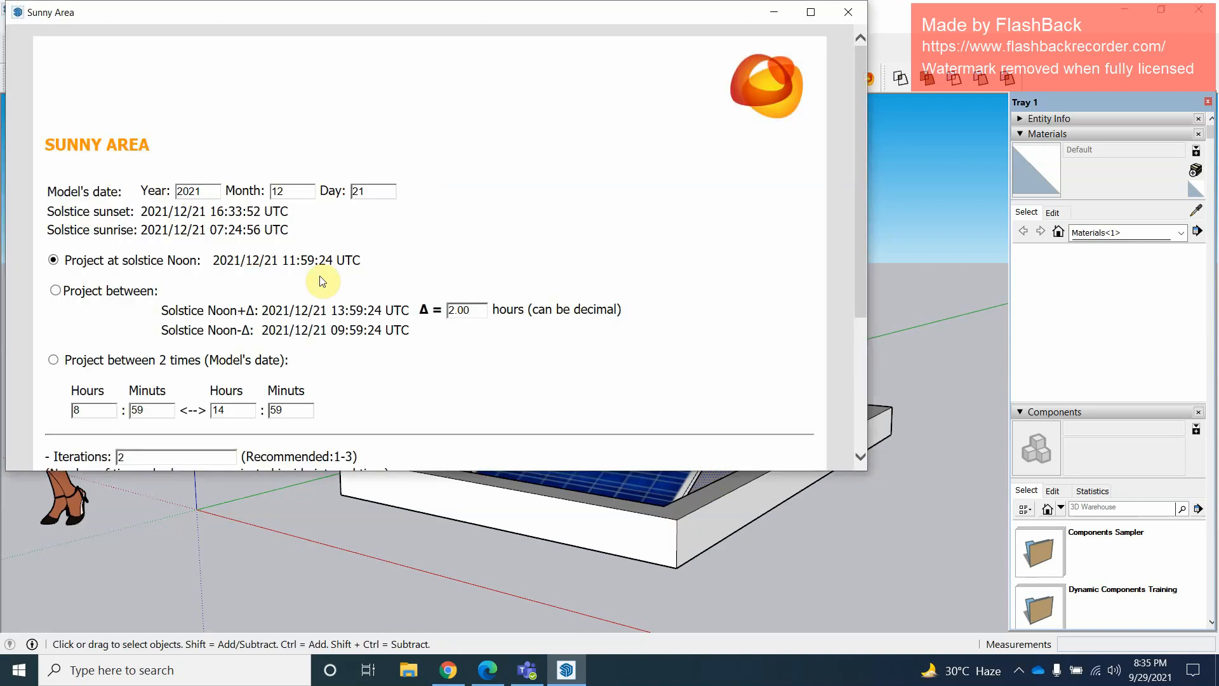
scroll(379, 358, "down", 3)
left_click(444, 362)
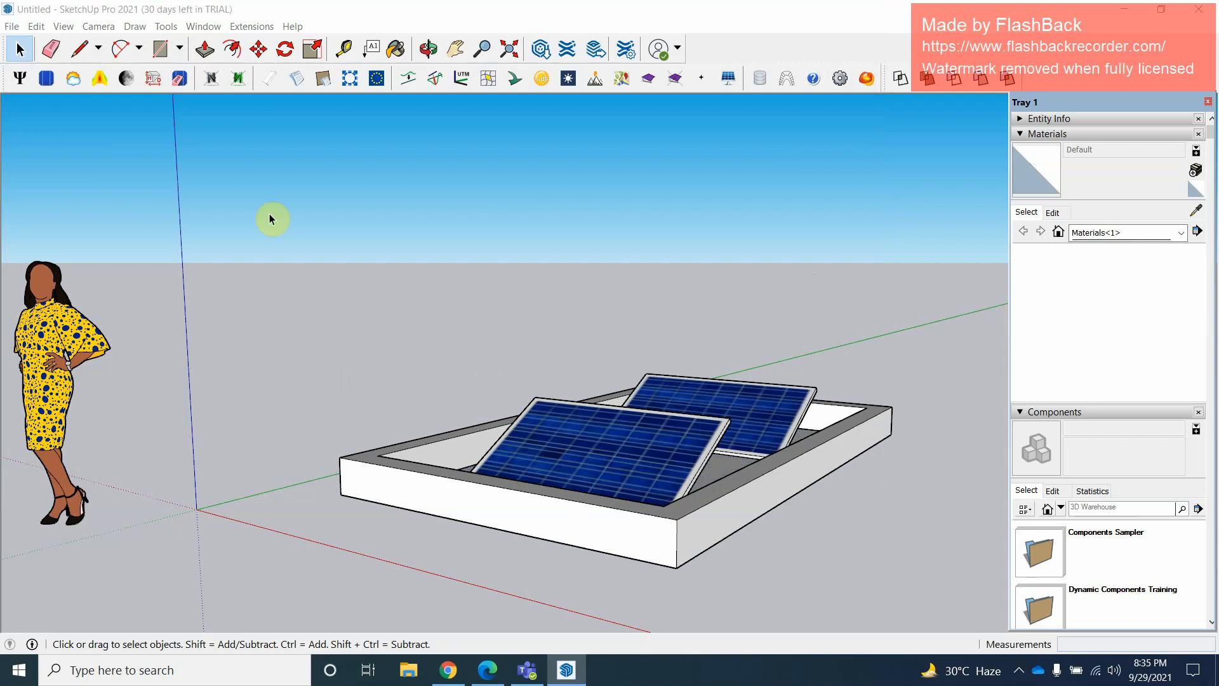
Set Height H to 2.00 in the minimal shading criterion by distance, try the calculation and close the dialog
left_click(155, 78)
scroll(197, 321, "down", 2)
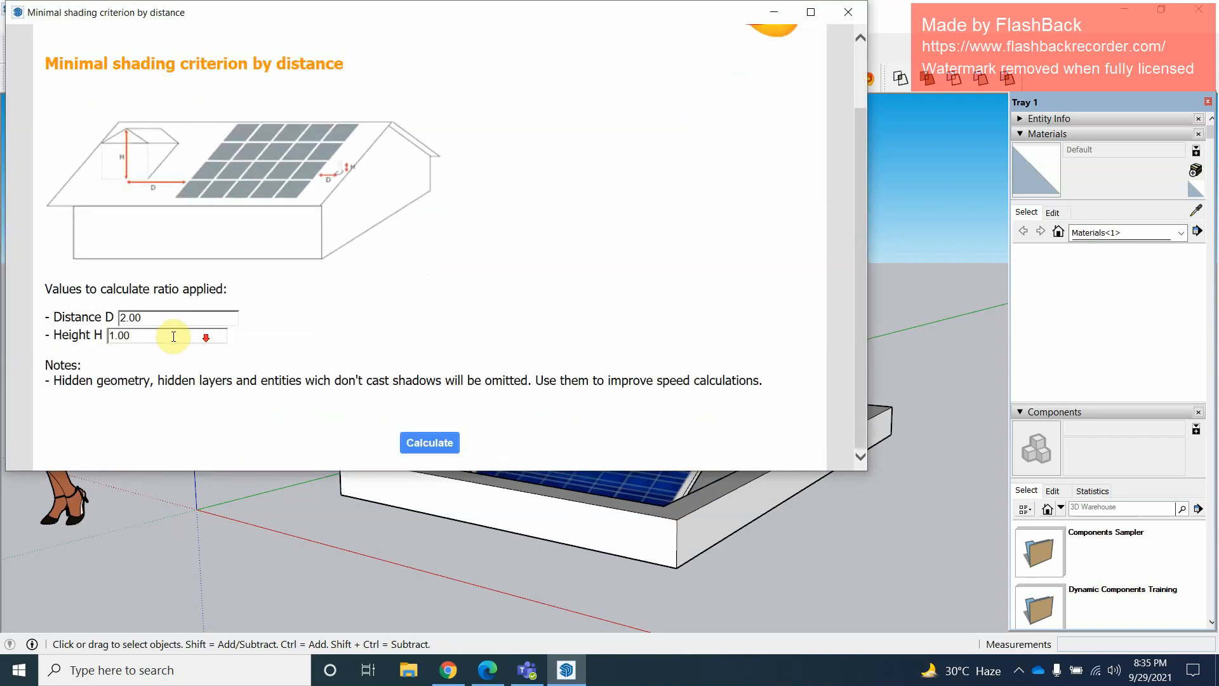
left_click(111, 333)
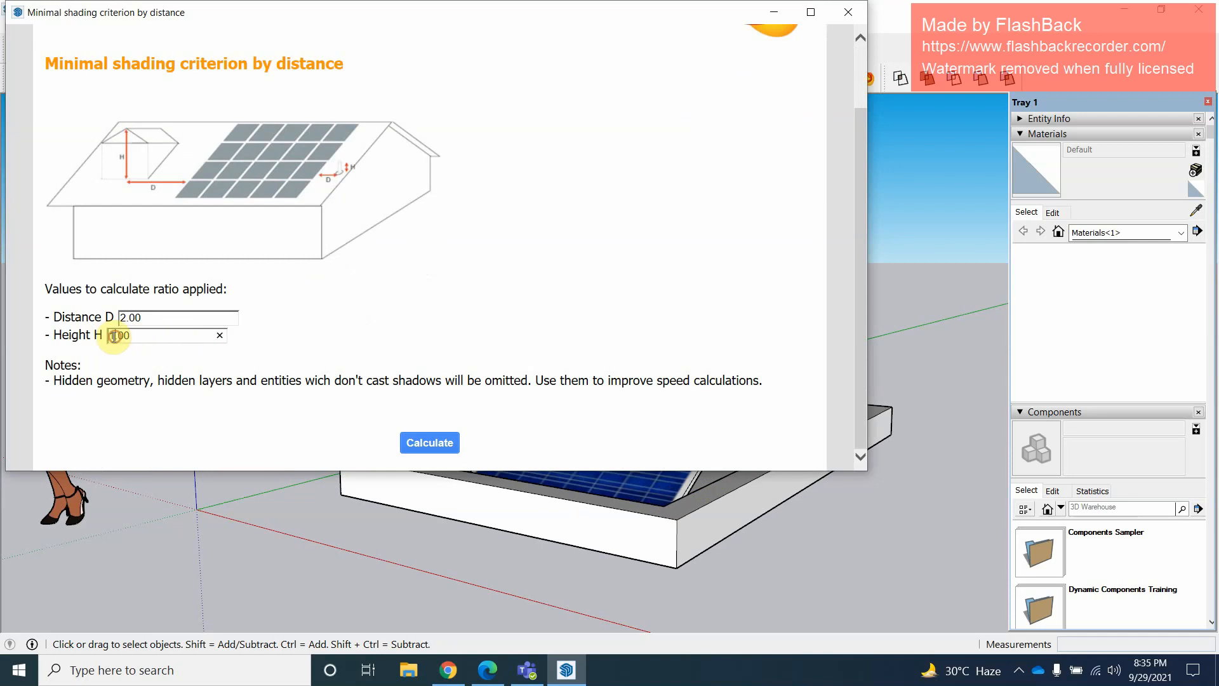
type("2")
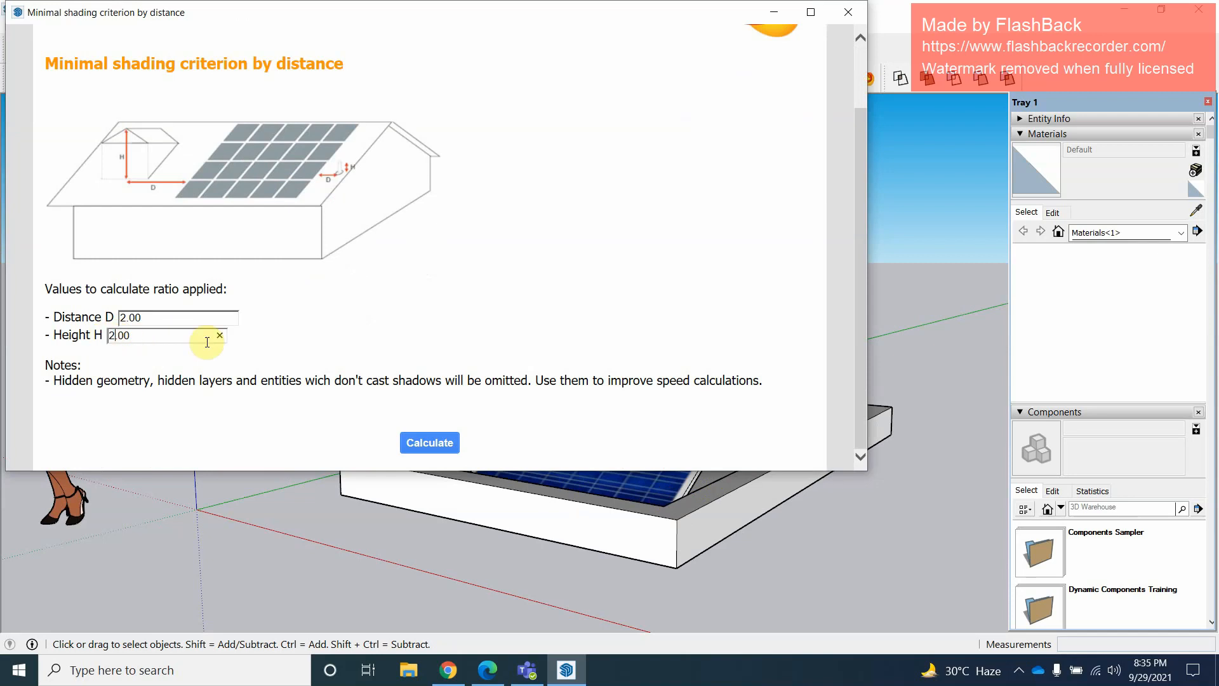
left_click(428, 441)
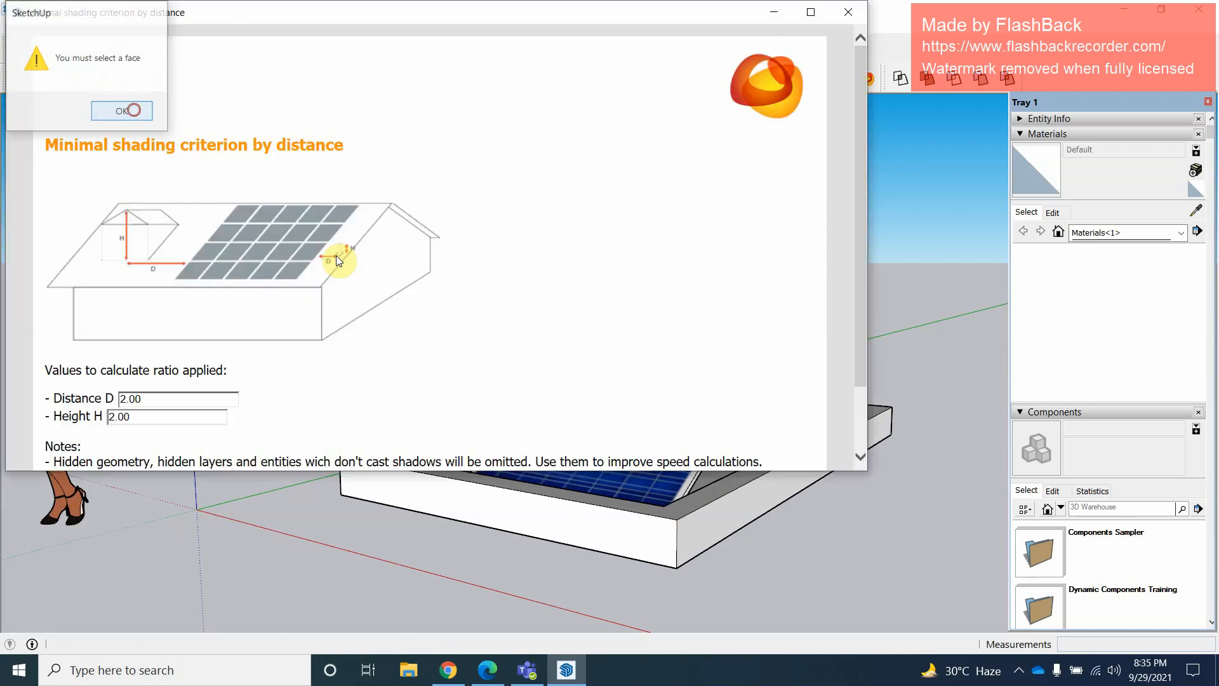
scroll(423, 362, "down", 2)
left_click(848, 12)
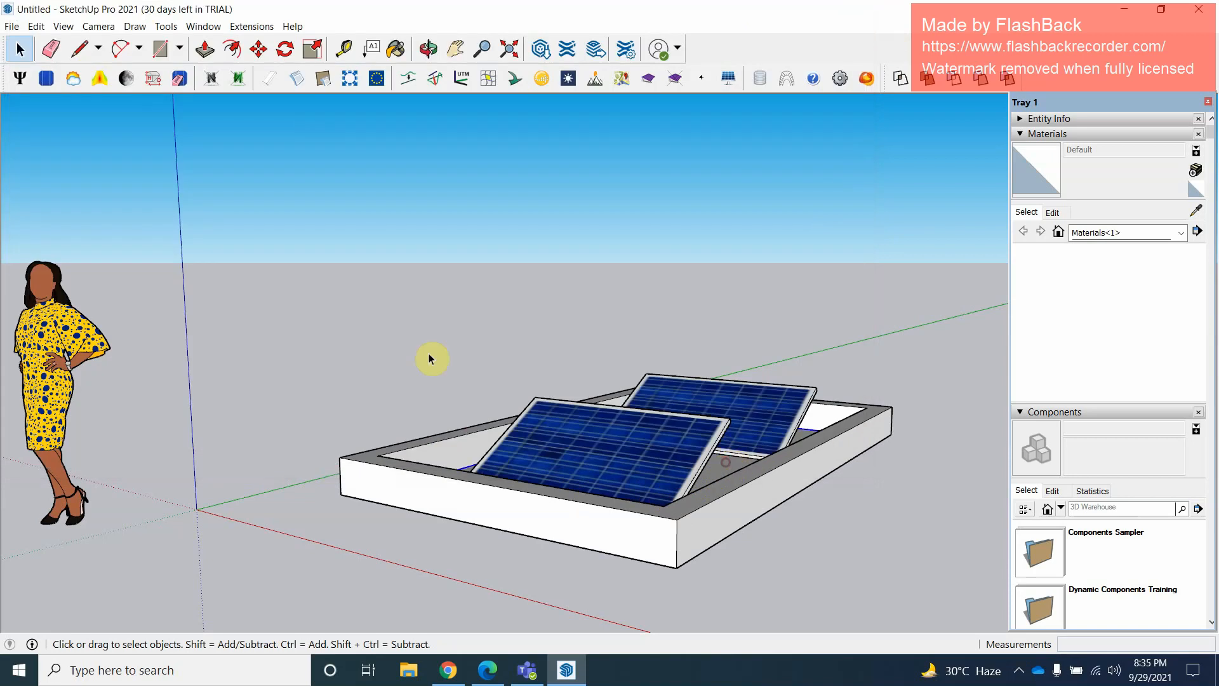
Try the Sunny Area calculation with the roof surface selected, and try to display the panels' shading losses
left_click(127, 79)
scroll(245, 394, "down", 2)
left_click(430, 440)
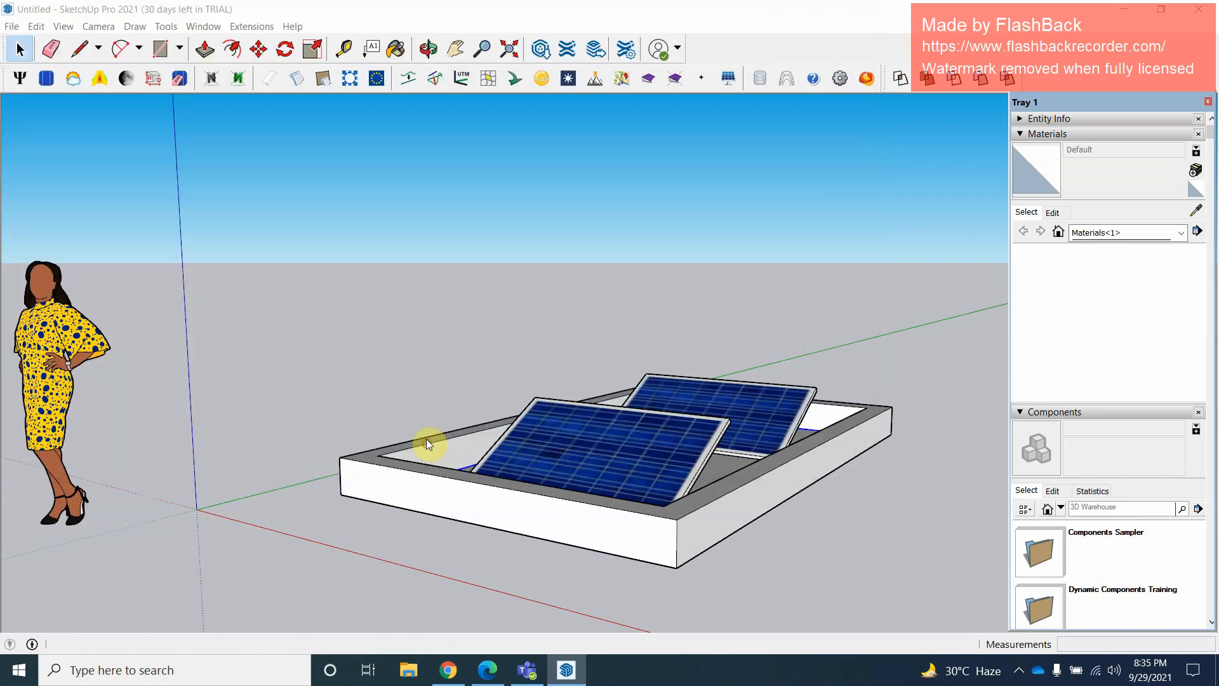
left_click(146, 117)
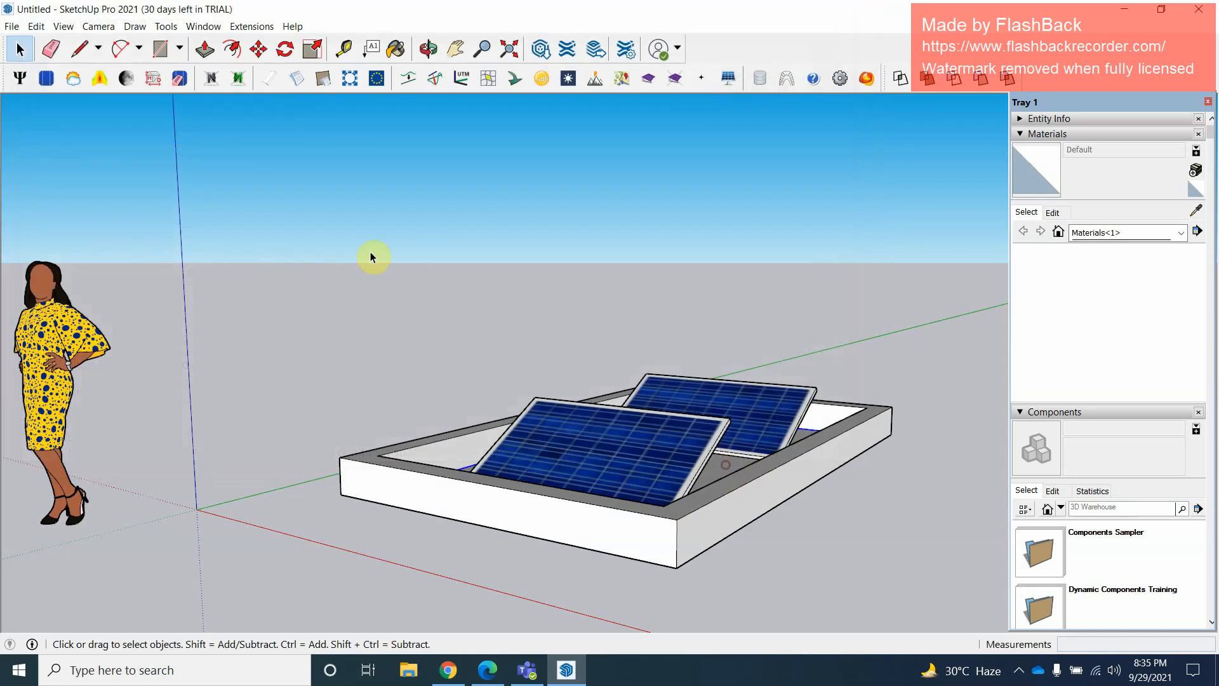
left_click(180, 78)
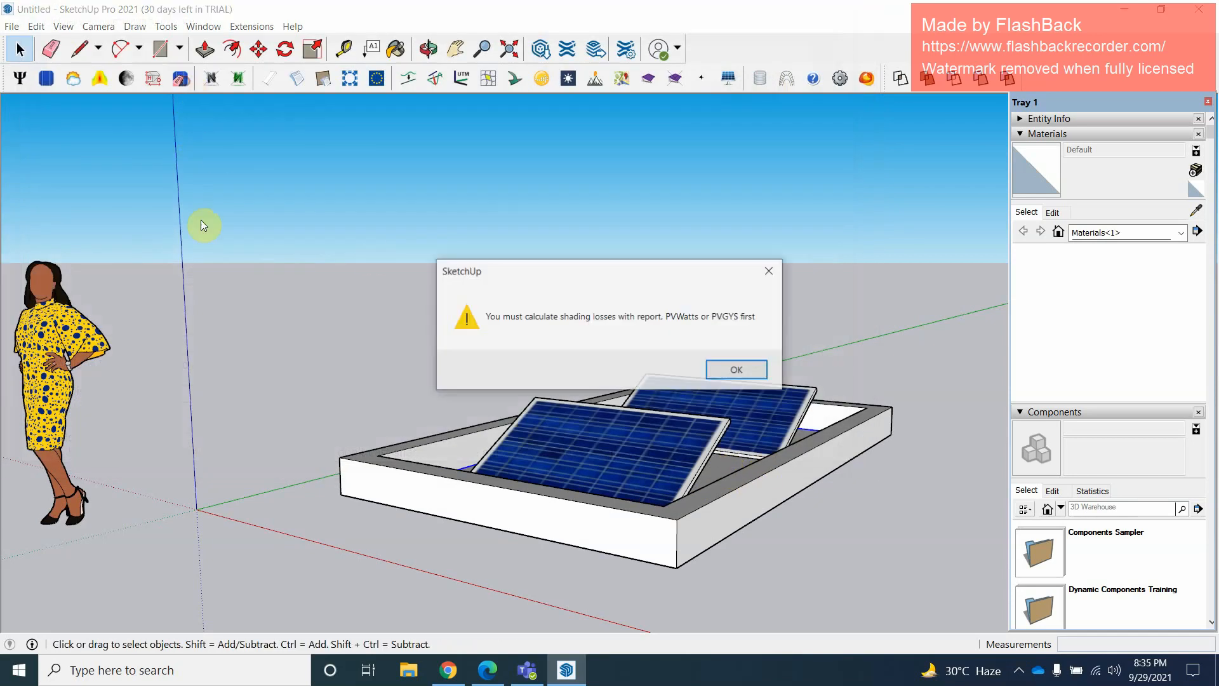
left_click(738, 375)
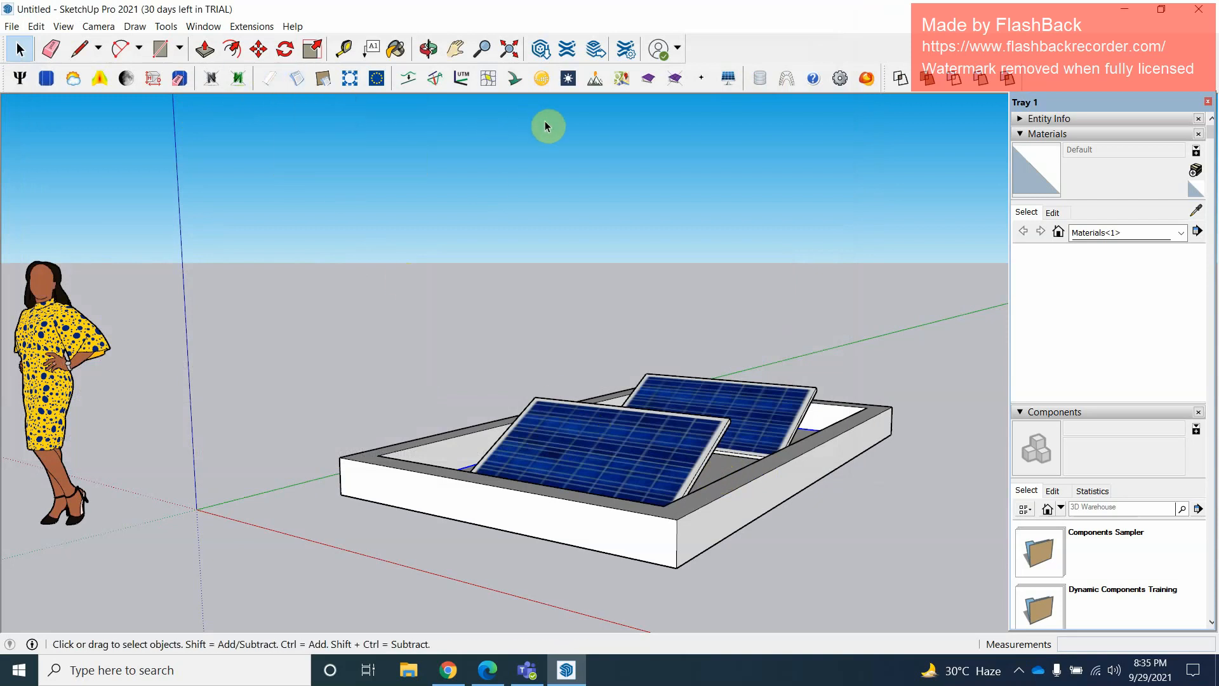
Grab the Goatellite satellite imagery of the rectangular area around the location marker and close the map
left_click(623, 81)
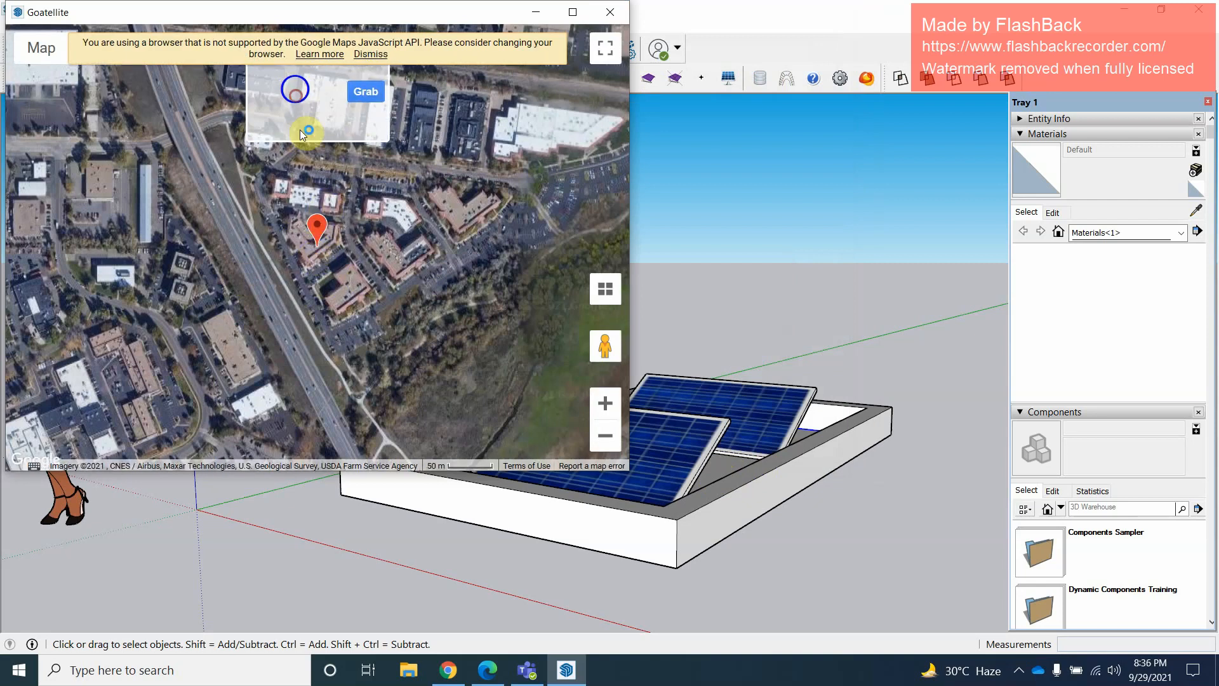
left_click(366, 91)
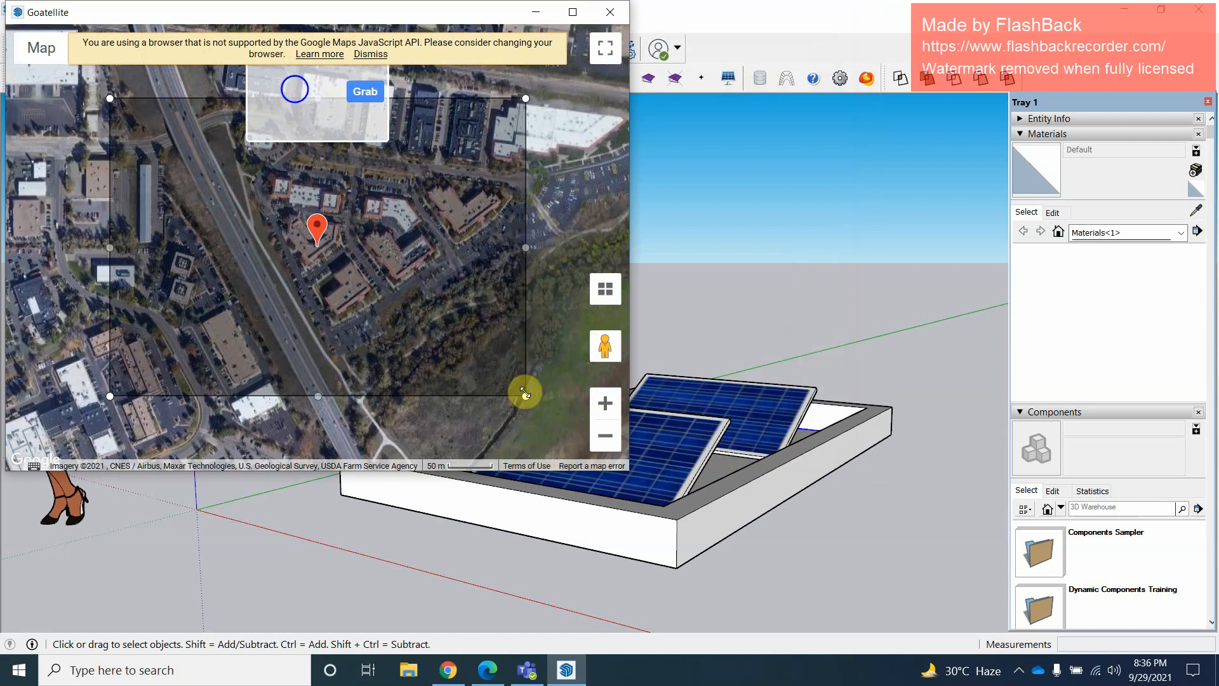
left_click(379, 96)
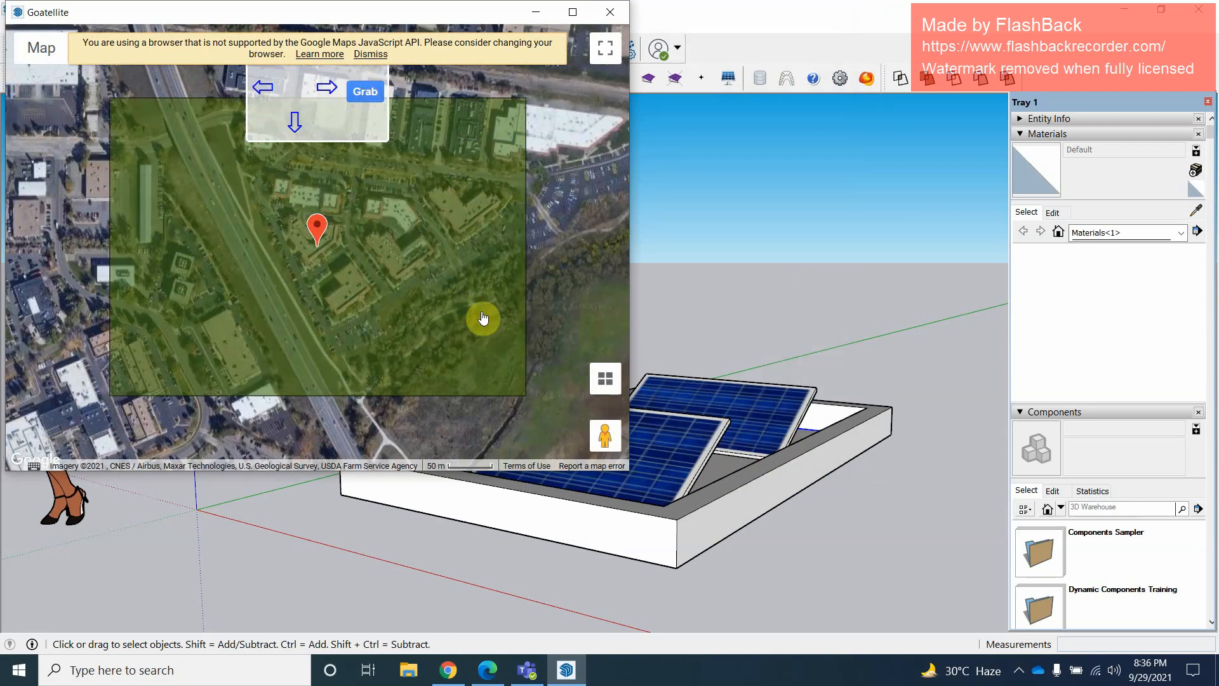
left_click(606, 51)
left_click(604, 17)
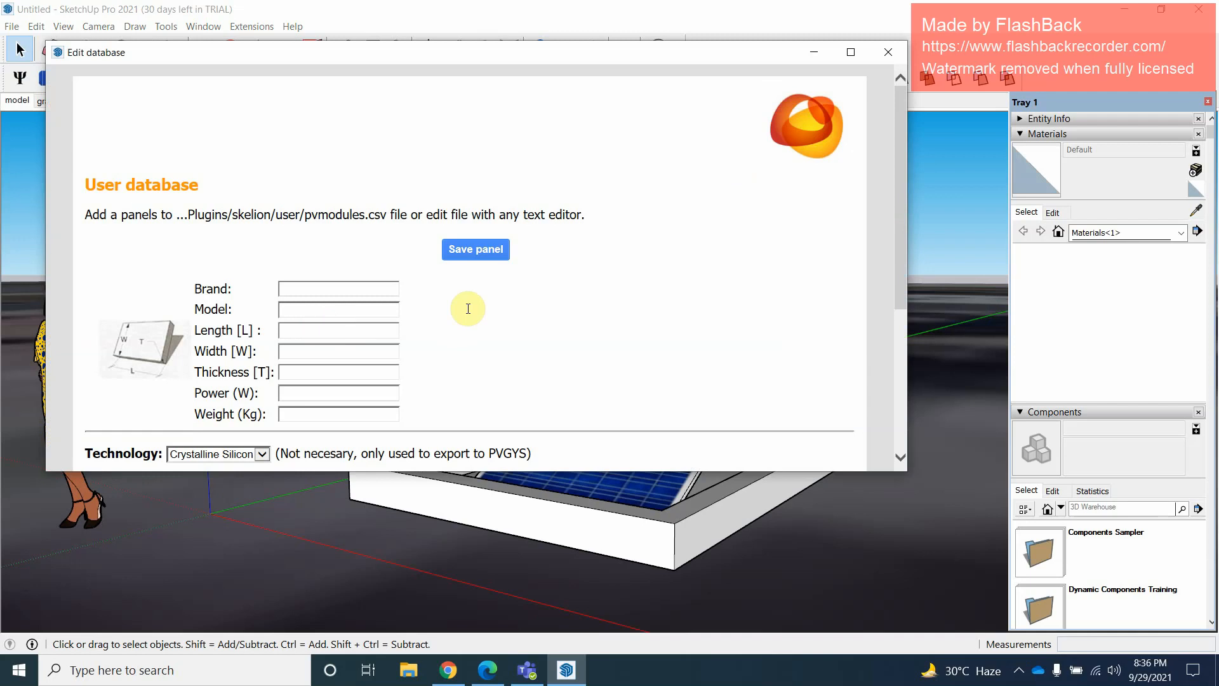
Examine the user database form's panel dimension, power, technology and texture options, and close it without saving a panel
scroll(469, 307, "down", 2)
scroll(357, 304, "up", 2)
left_click(315, 351)
scroll(323, 343, "down", 4)
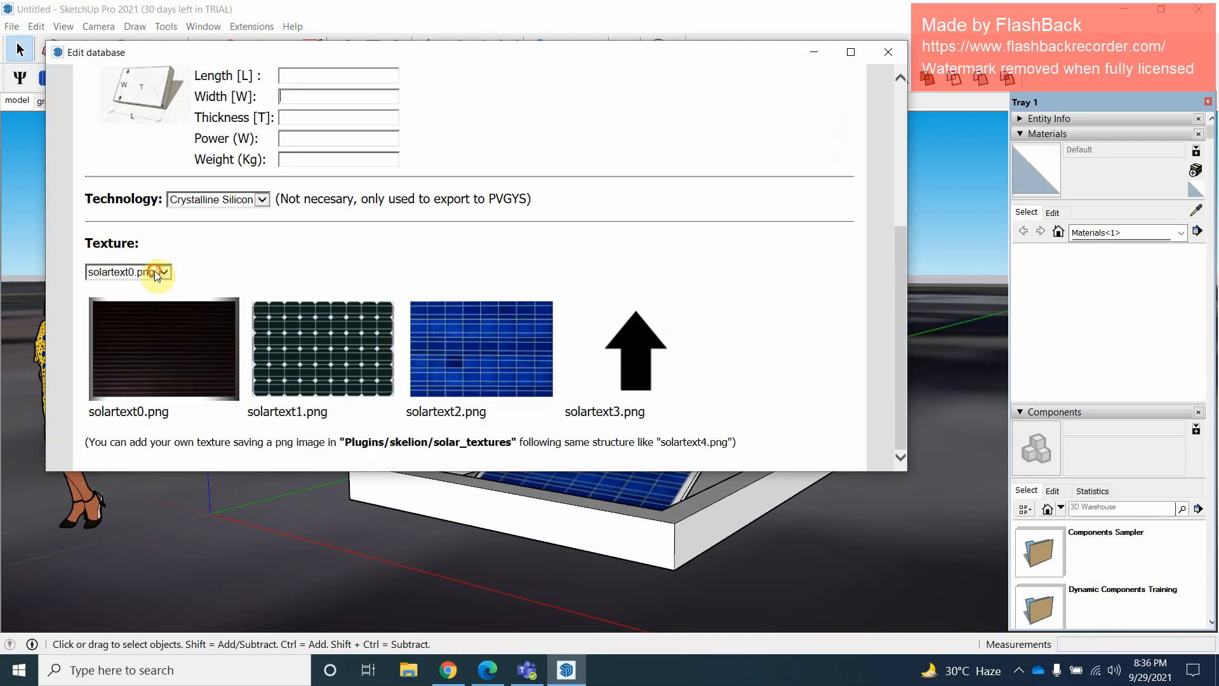
left_click(157, 273)
left_click(241, 376)
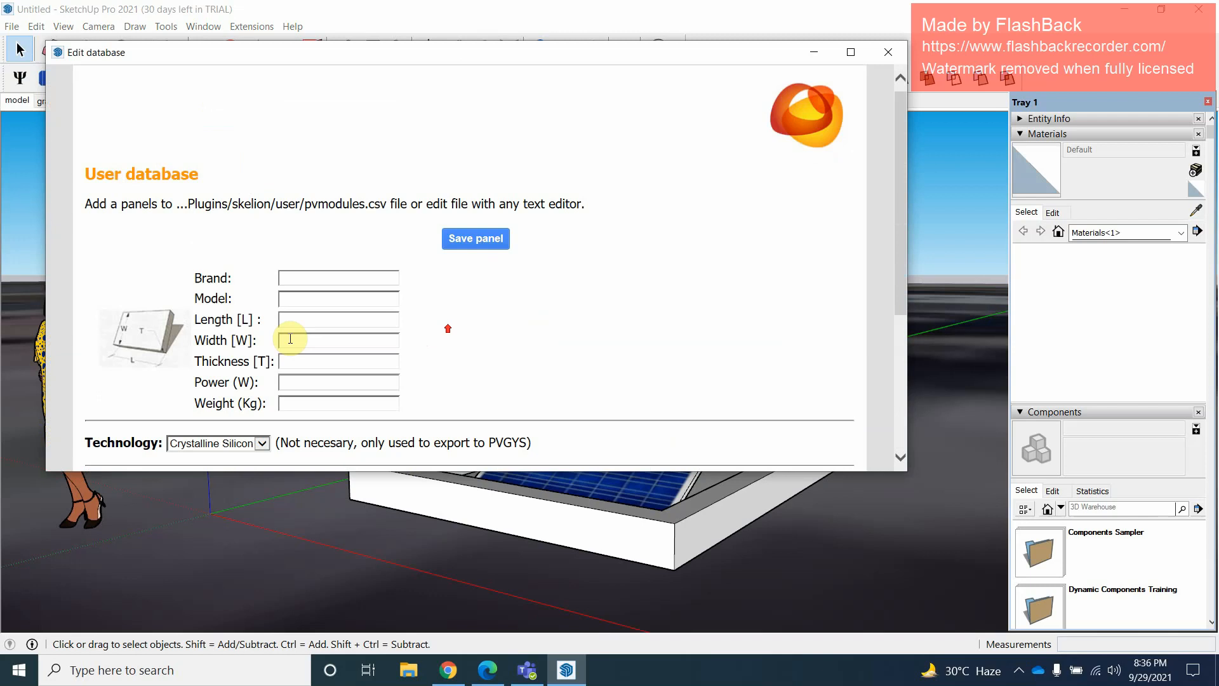
left_click(257, 442)
left_click(395, 368)
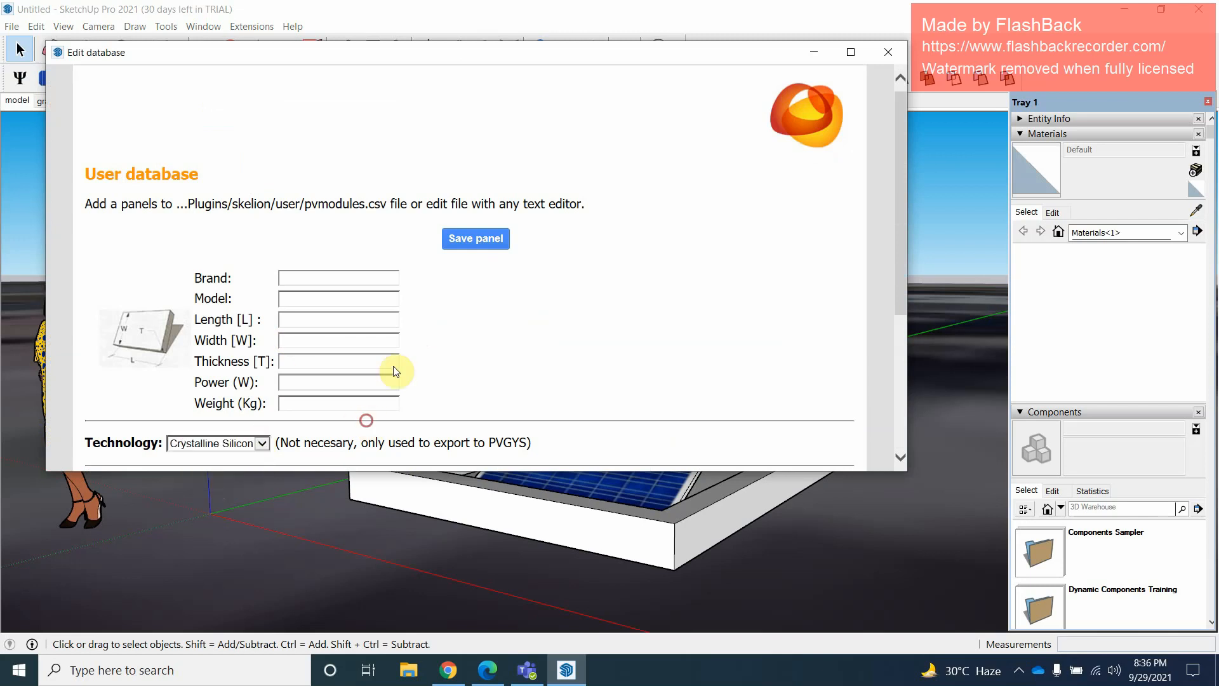
scroll(639, 265, "down", 4)
scroll(752, 242, "up", 6)
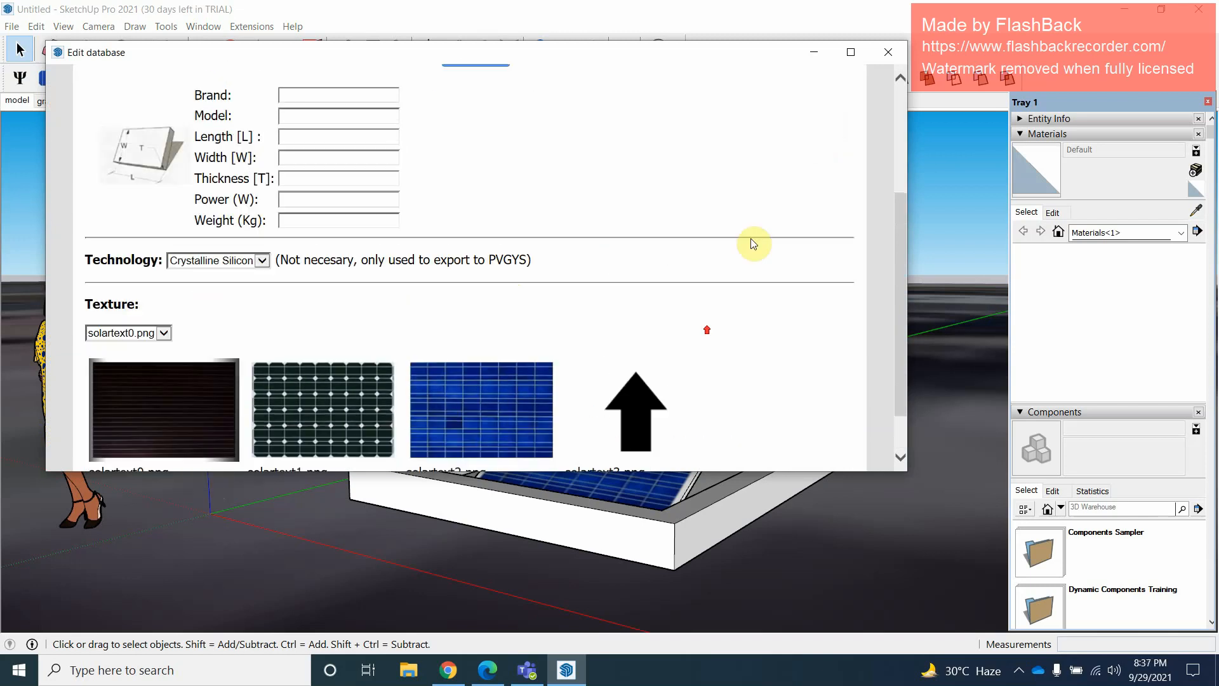
left_click(888, 52)
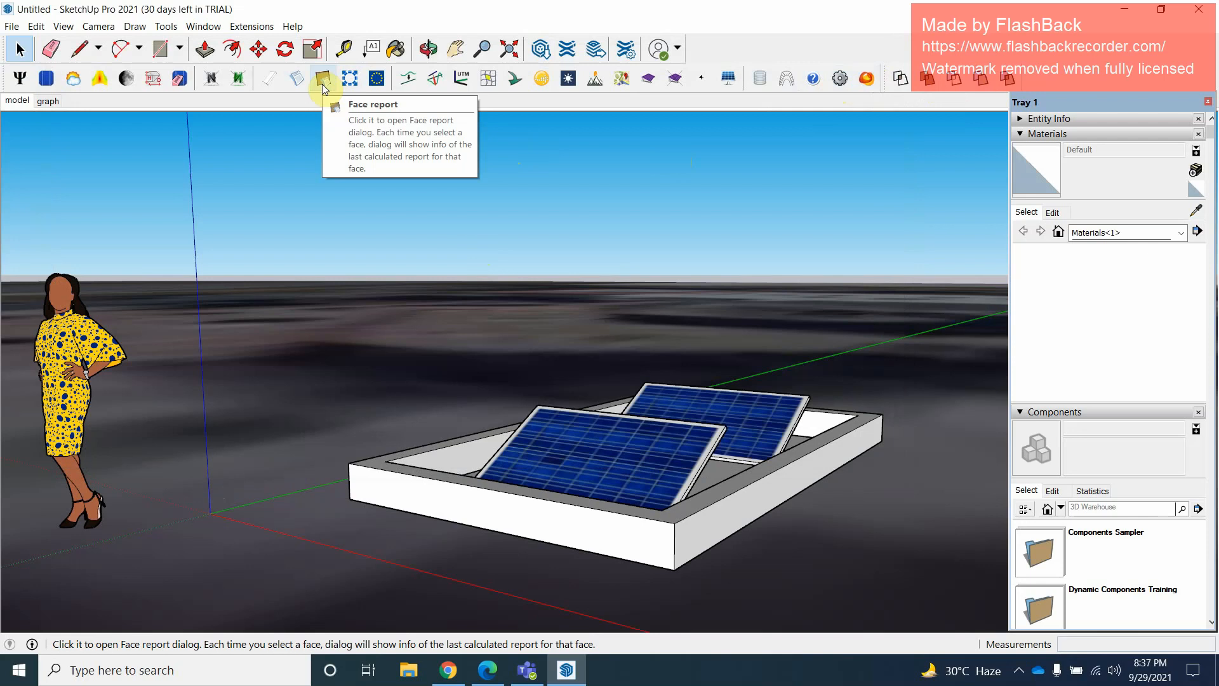
Switch the panel view to array mode and back to normal mode
left_click(266, 84)
left_click(265, 83)
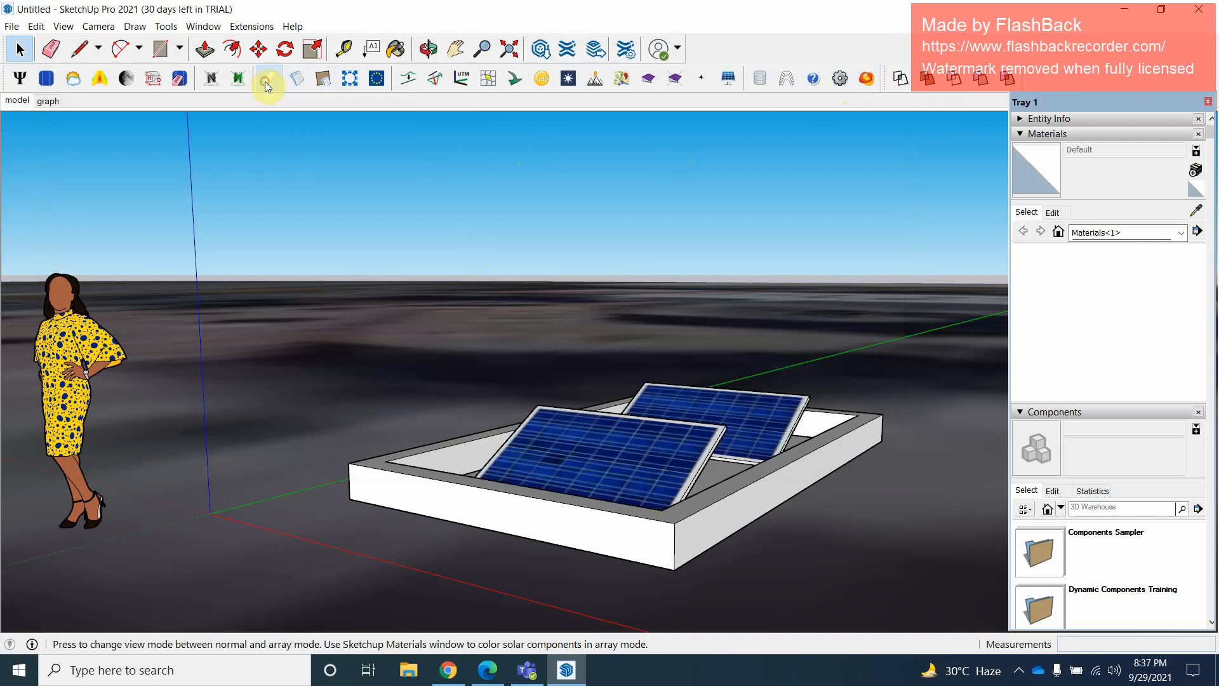
Try the minimal shading calculation with Distance D and Height H both at 2.00, and close the dialog
left_click(160, 84)
scroll(198, 356, "down", 2)
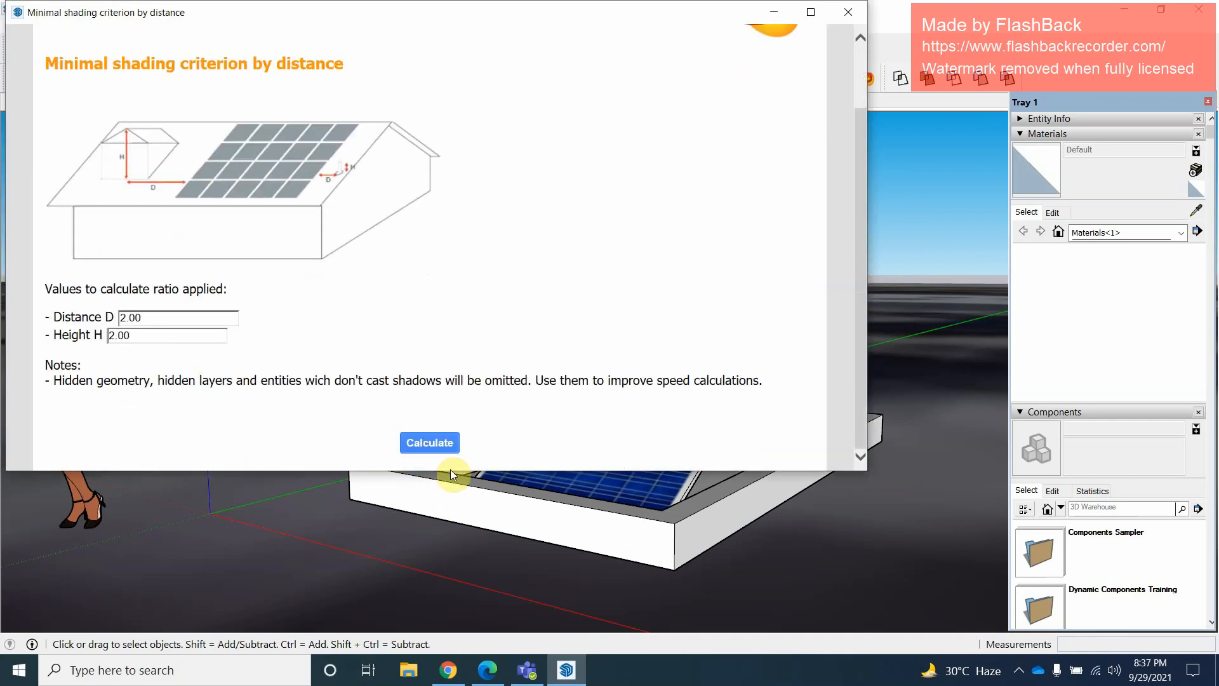
left_click(435, 442)
left_click(144, 112)
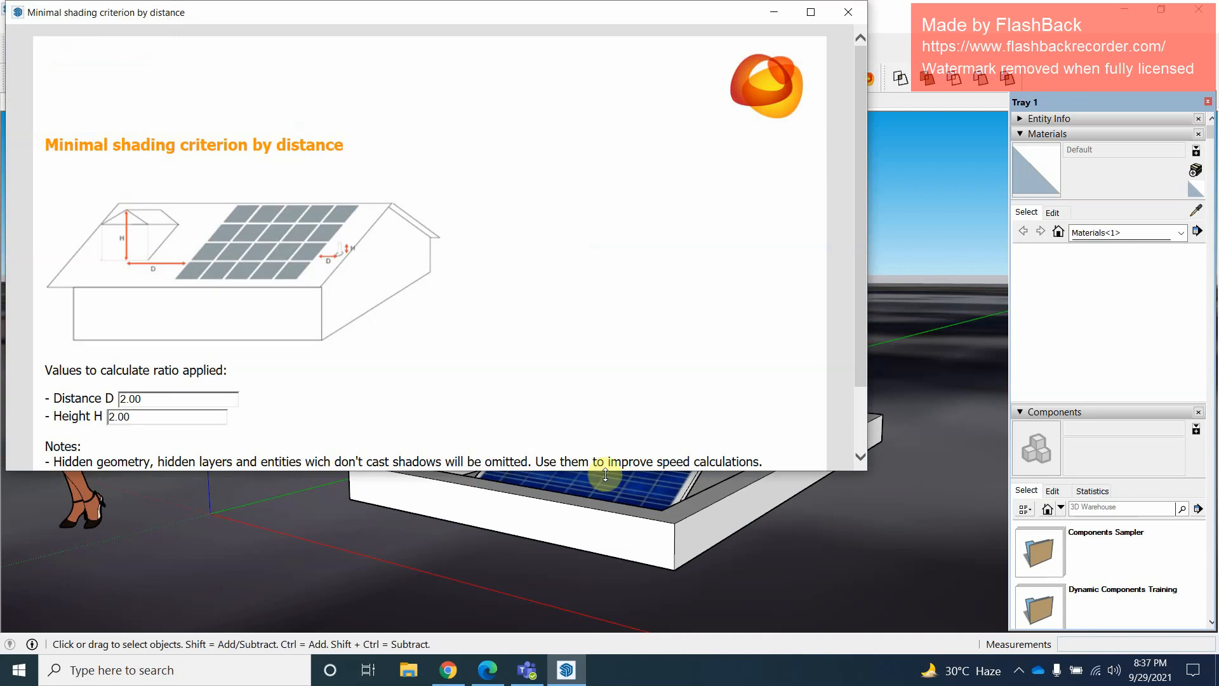
left_click(847, 12)
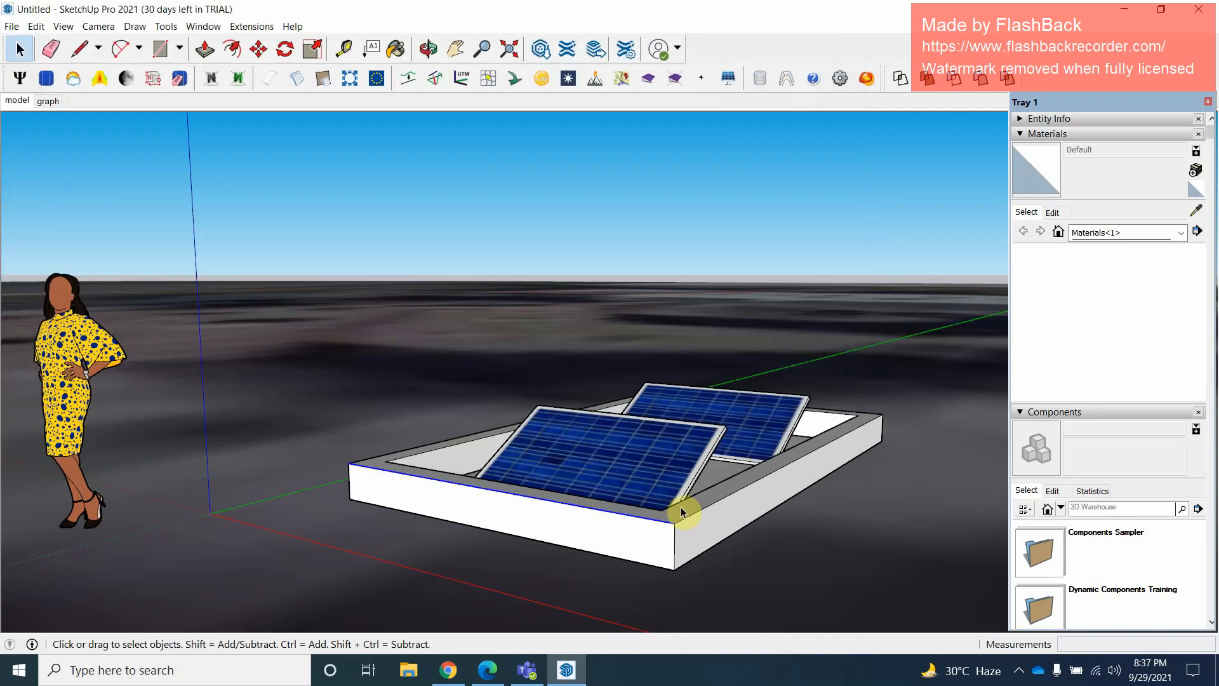
Try selecting the walled roof's outer and inner wall faces, and open and leave the front solar panel group
double_click(711, 486)
left_click(598, 515)
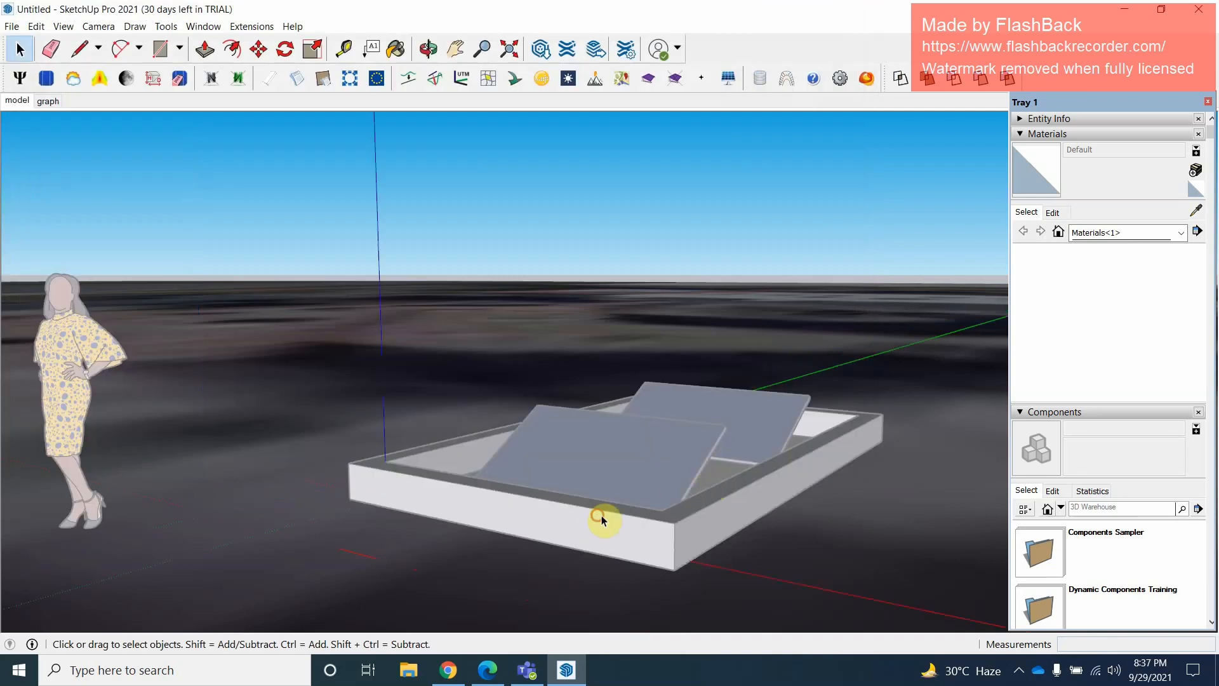
left_click(457, 354)
left_click(493, 515)
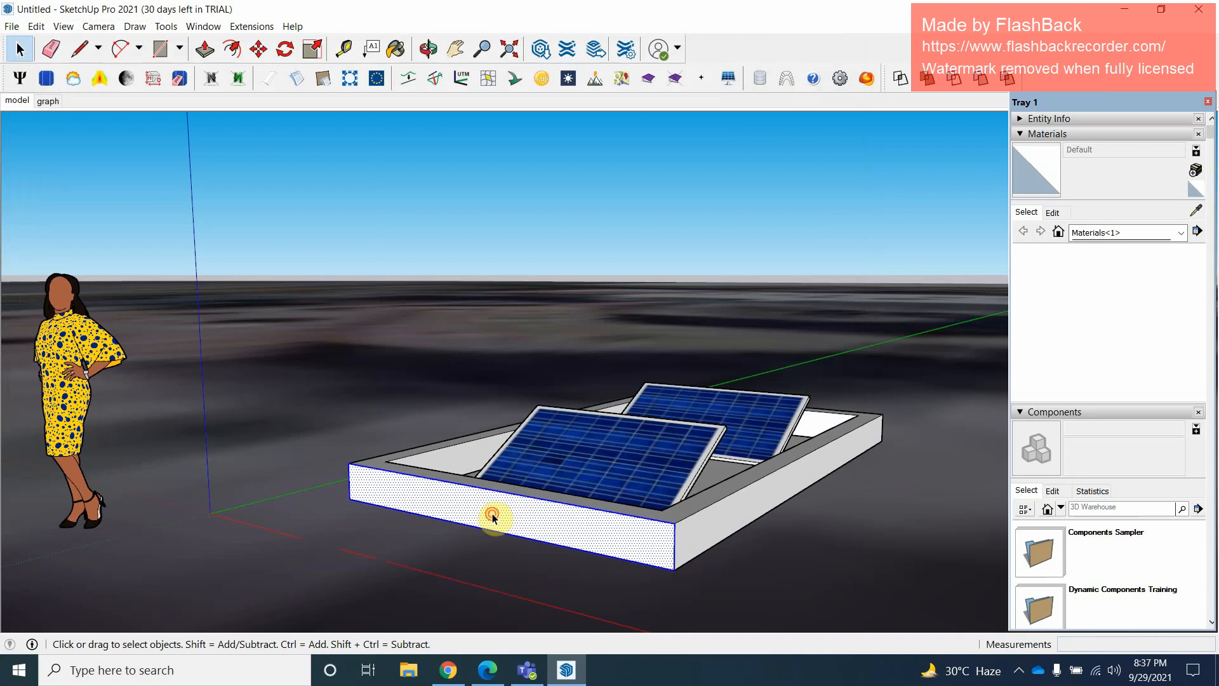
left_click(453, 470)
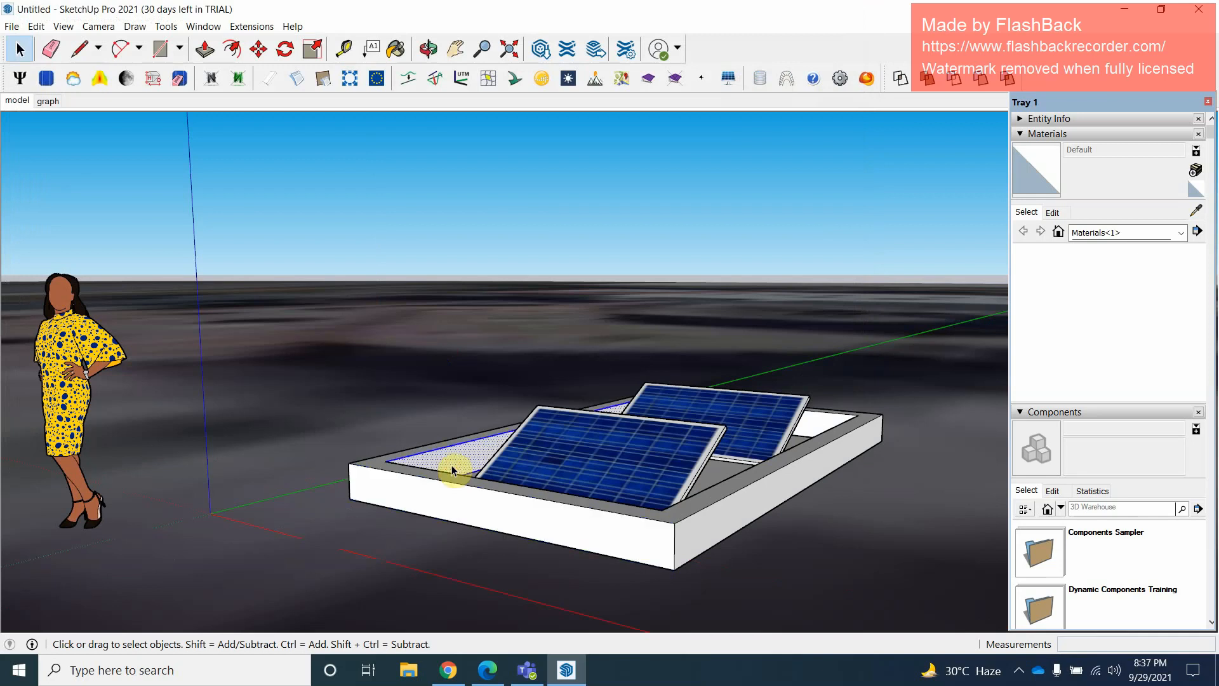
double_click(558, 468)
left_click(449, 399)
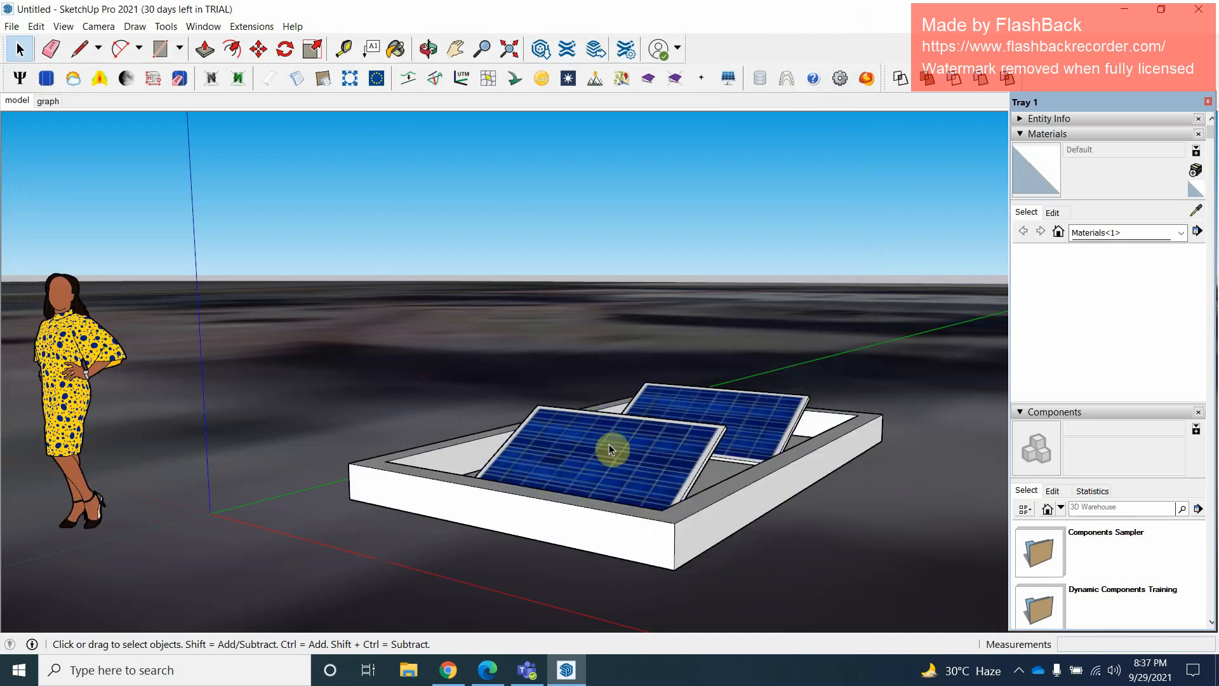
double_click(608, 447)
left_click(457, 379)
Select the front solar panel, review the minimal shading criterion dialog and close it without calculating
left_click(571, 454)
left_click(153, 78)
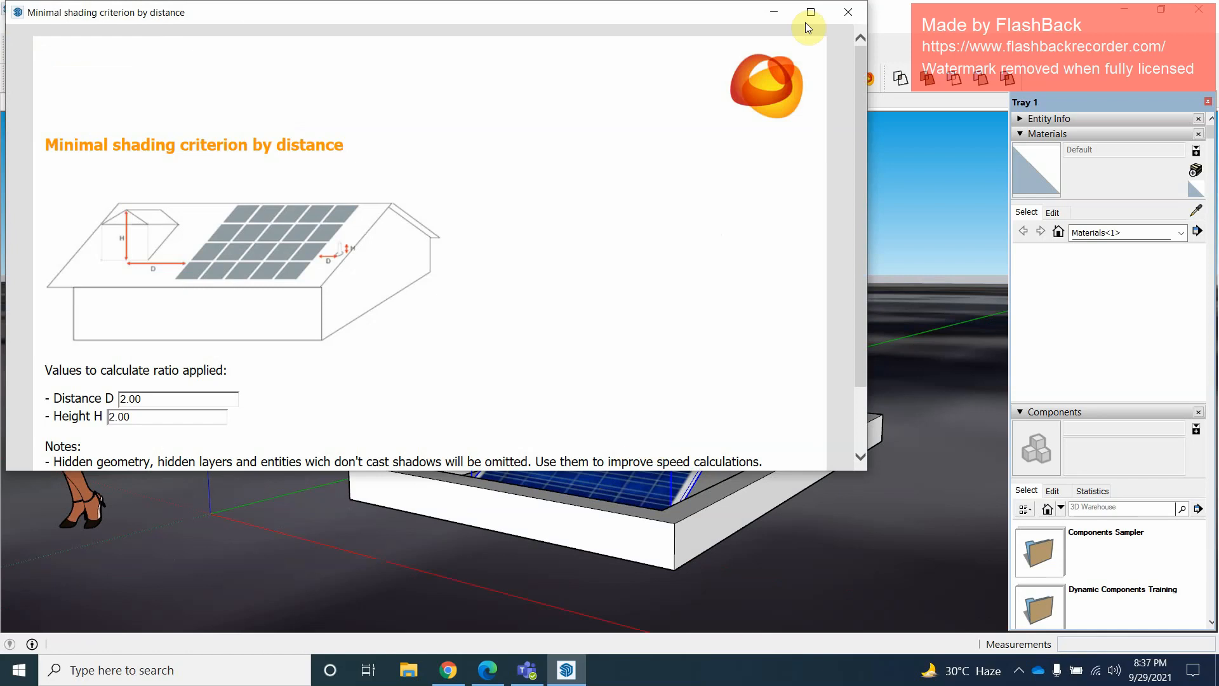
left_click(851, 12)
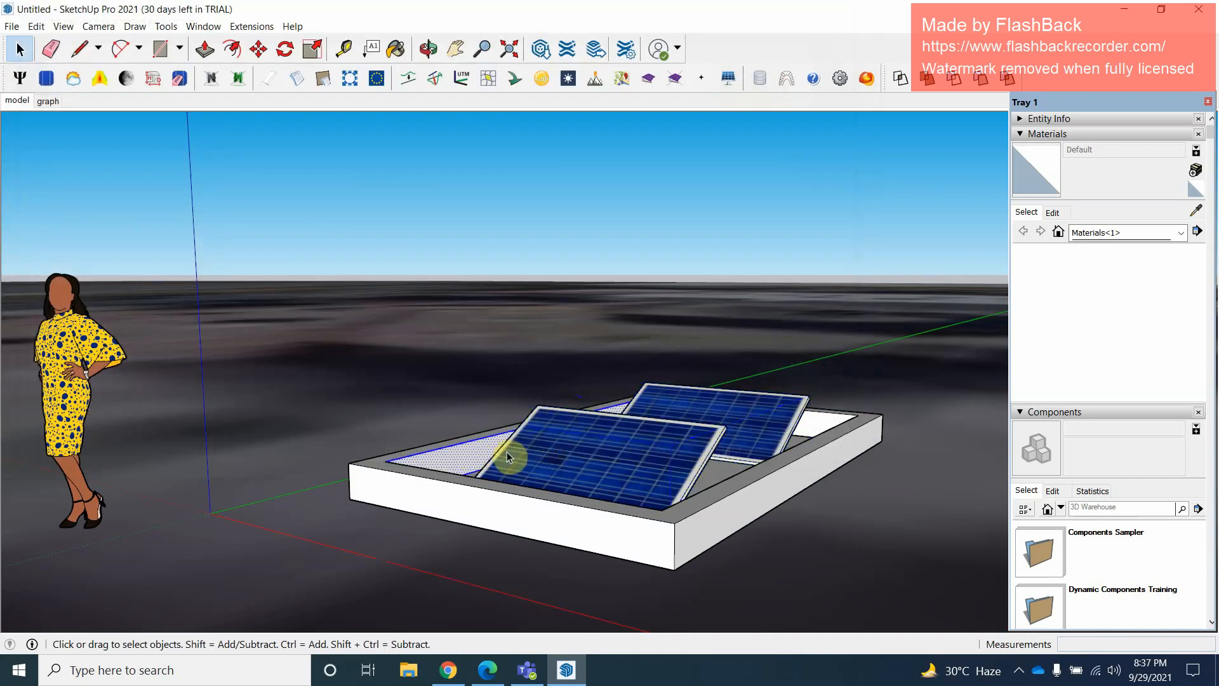
Open the solar panels' group for editing, try the minimal shading calculation there and close the dialog
double_click(507, 451)
left_click(153, 78)
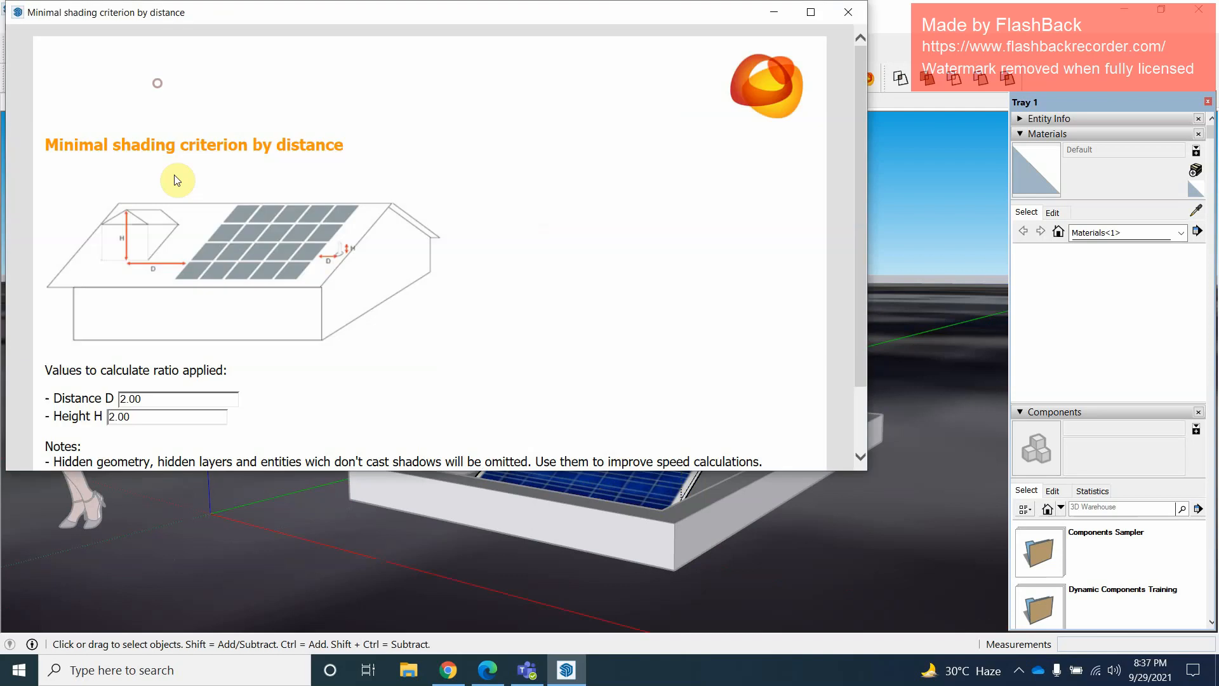
scroll(210, 416, "down", 2)
left_click(423, 444)
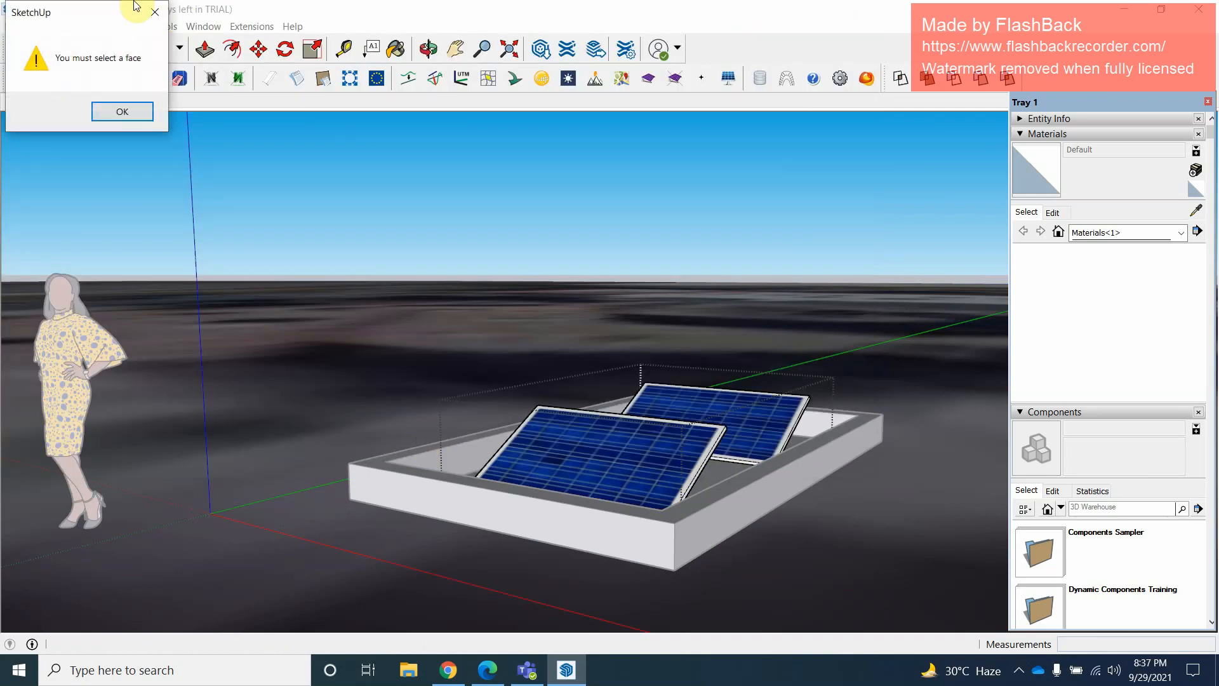
key("Return")
left_click(857, 10)
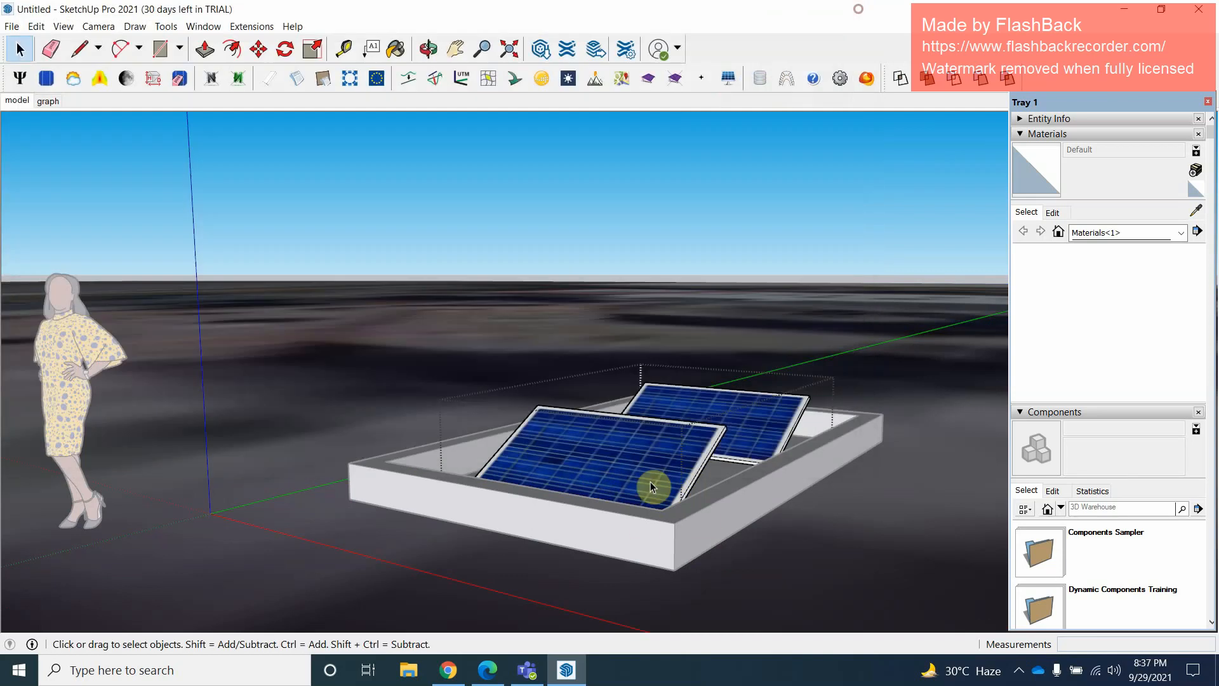
Try the minimal shading calculation with only the front solar panel selected inside the group, and close the dialog
left_click(604, 458)
double_click(603, 458)
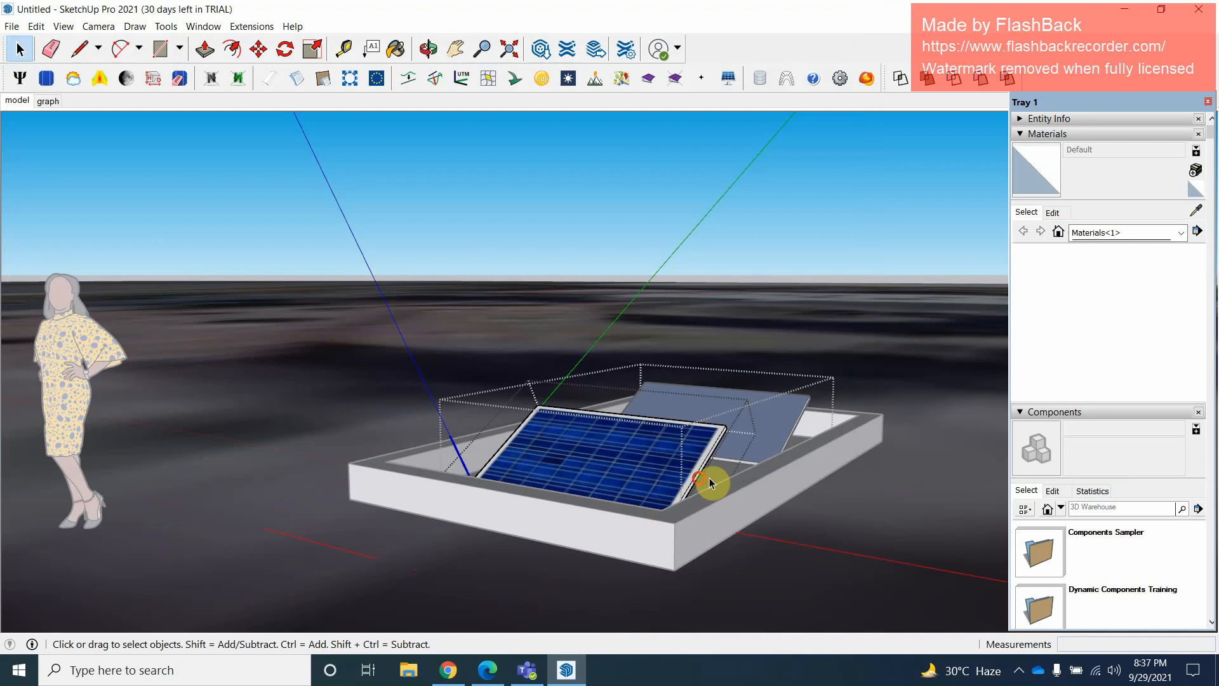
left_click(534, 226)
left_click(514, 445)
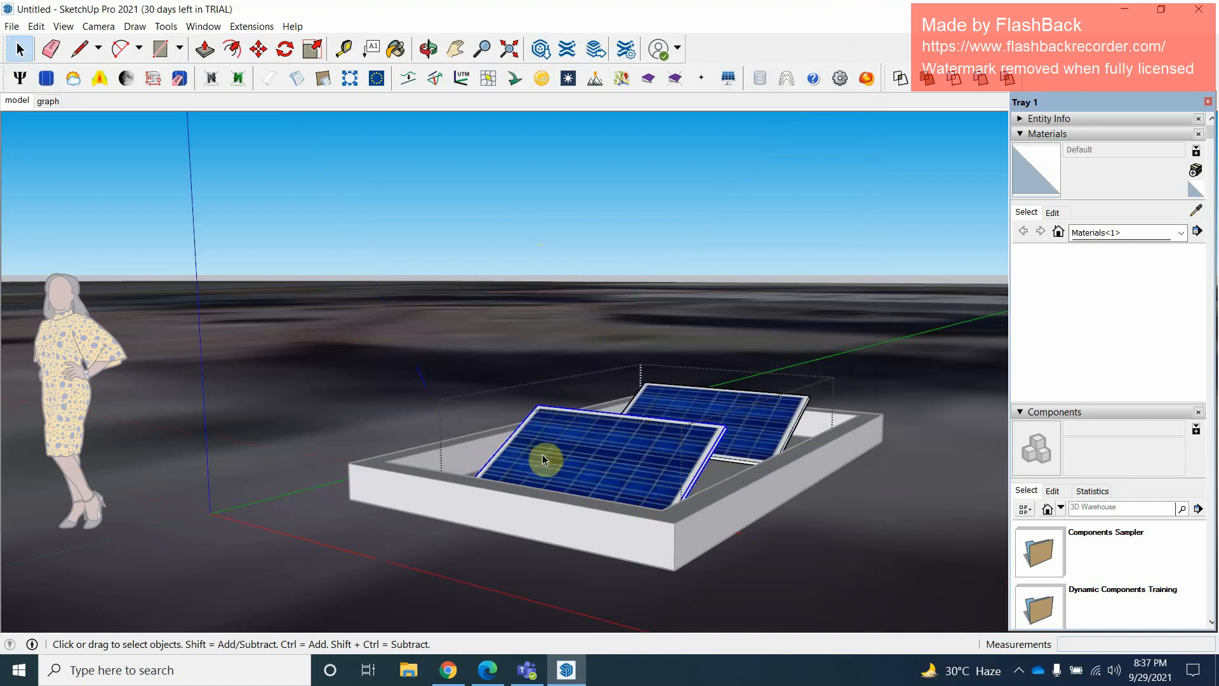
left_click(153, 80)
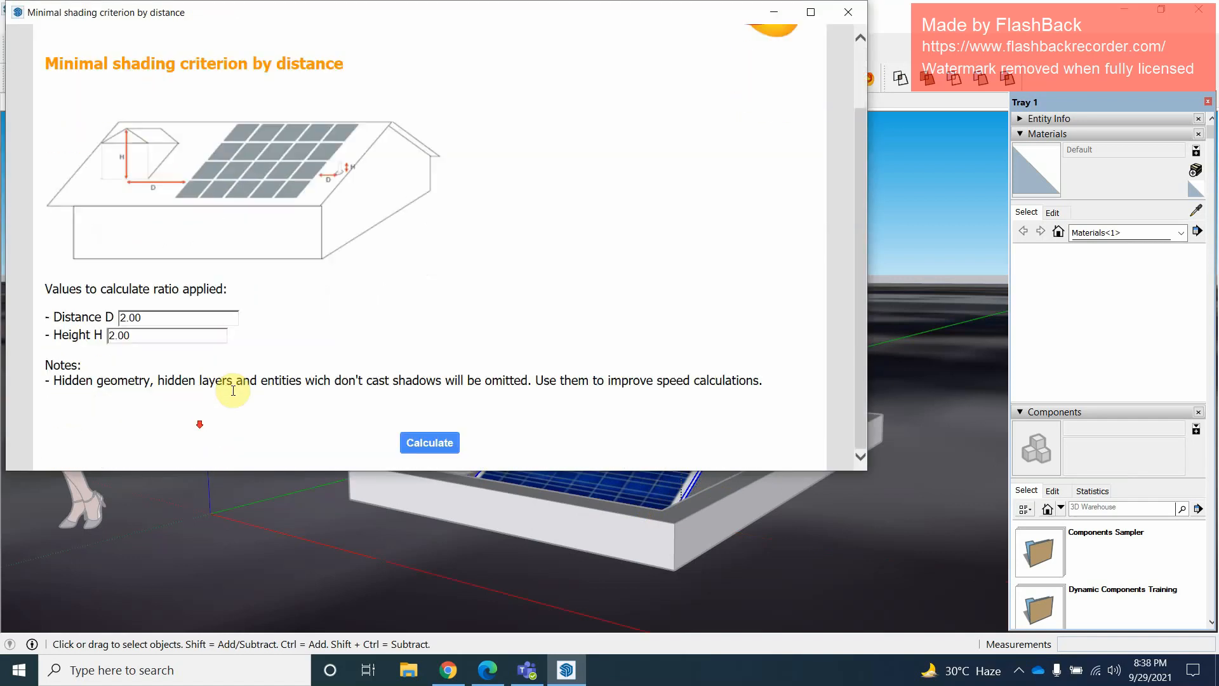
left_click(429, 441)
left_click(122, 111)
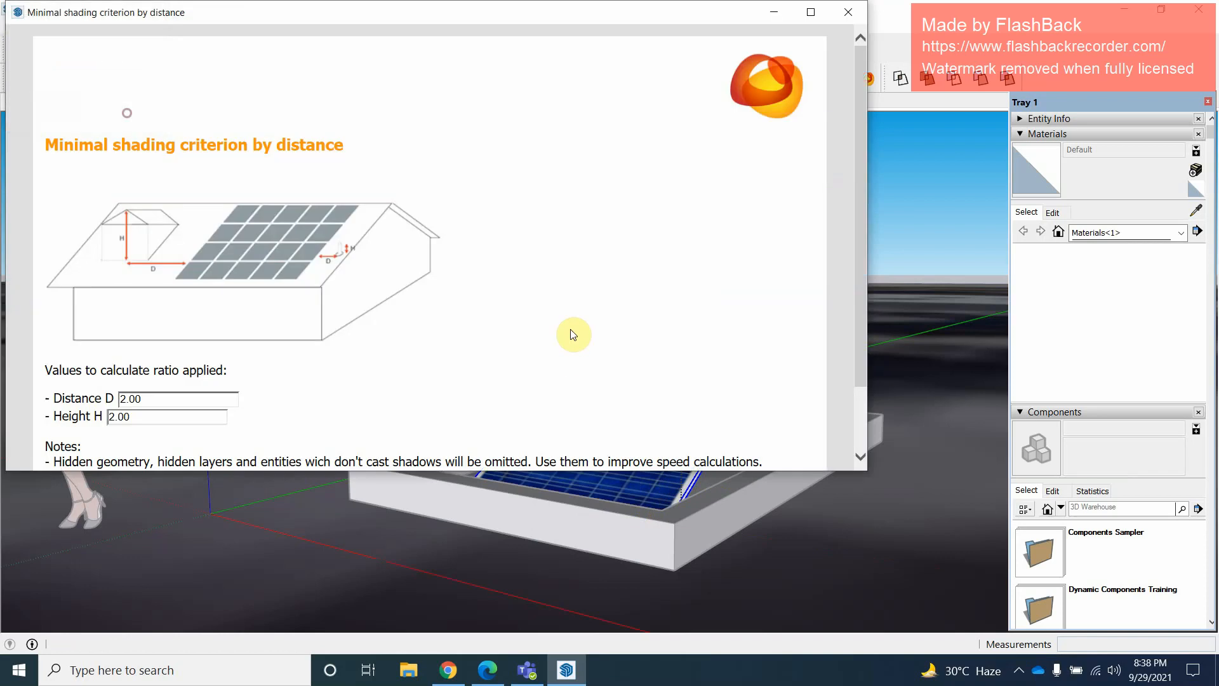
left_click(834, 19)
left_click(646, 310)
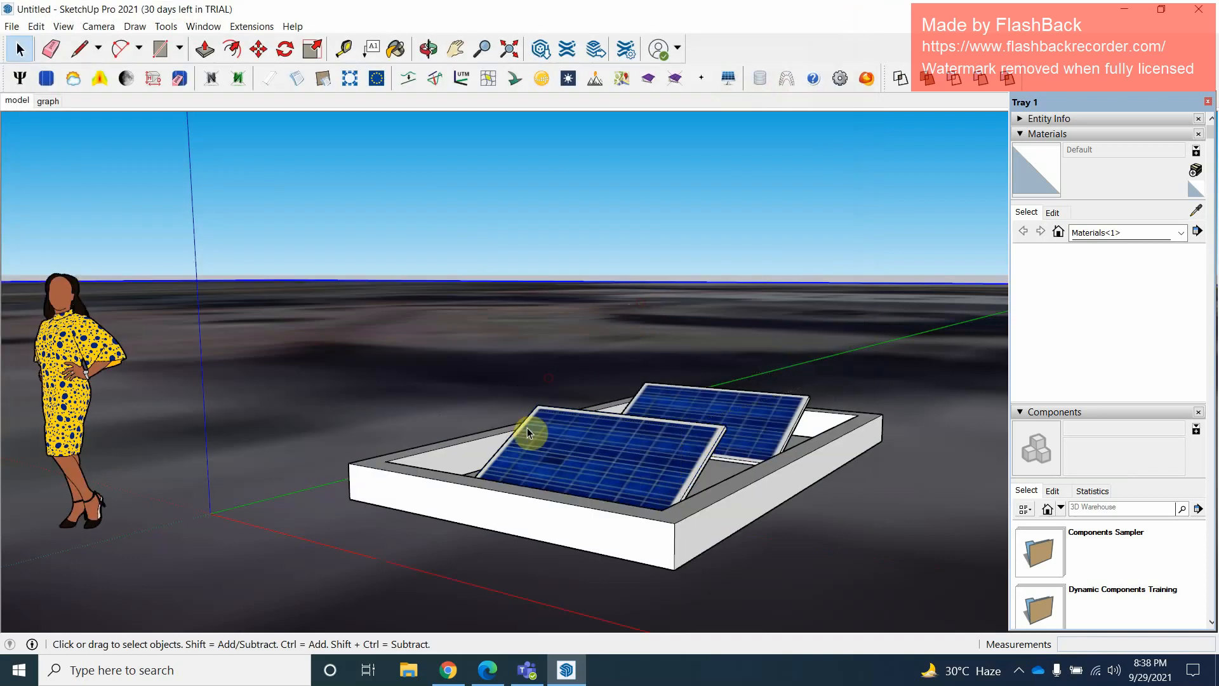
Run the minimal shading calculation on the whole walled roof together with both solar panels, and clear the selection
mouse_move(366, 367)
left_mouse_down()
mouse_move(870, 582)
mouse_move(931, 584)
left_mouse_up()
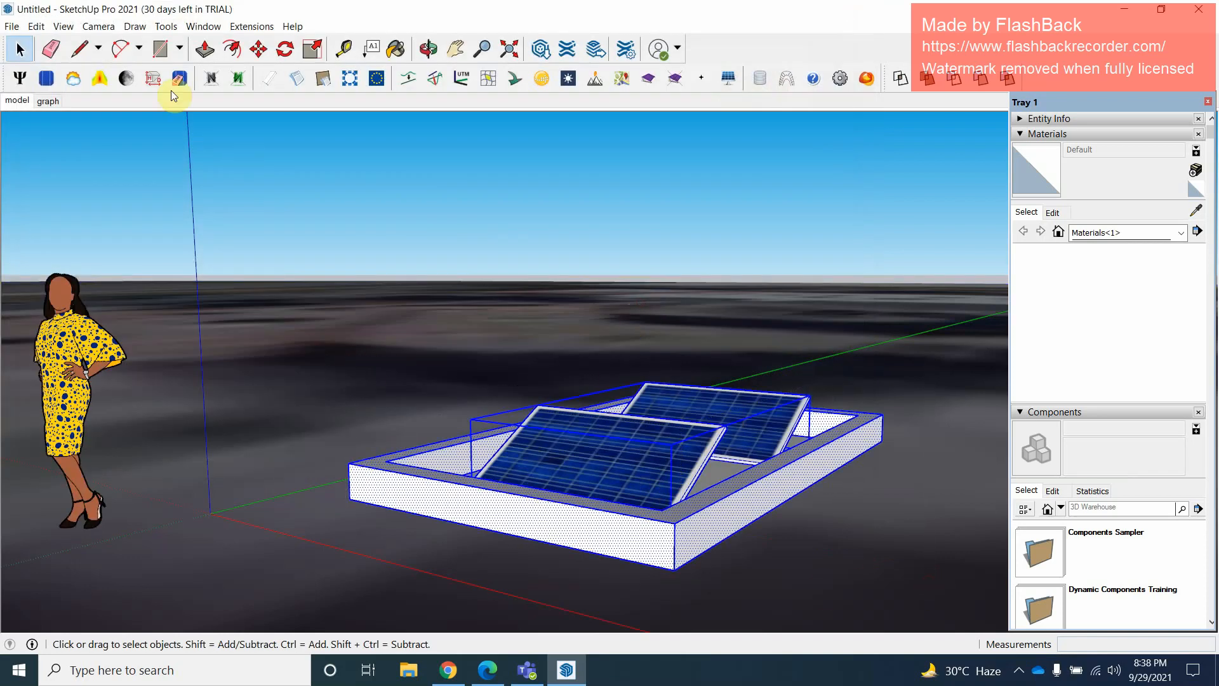
left_click(126, 81)
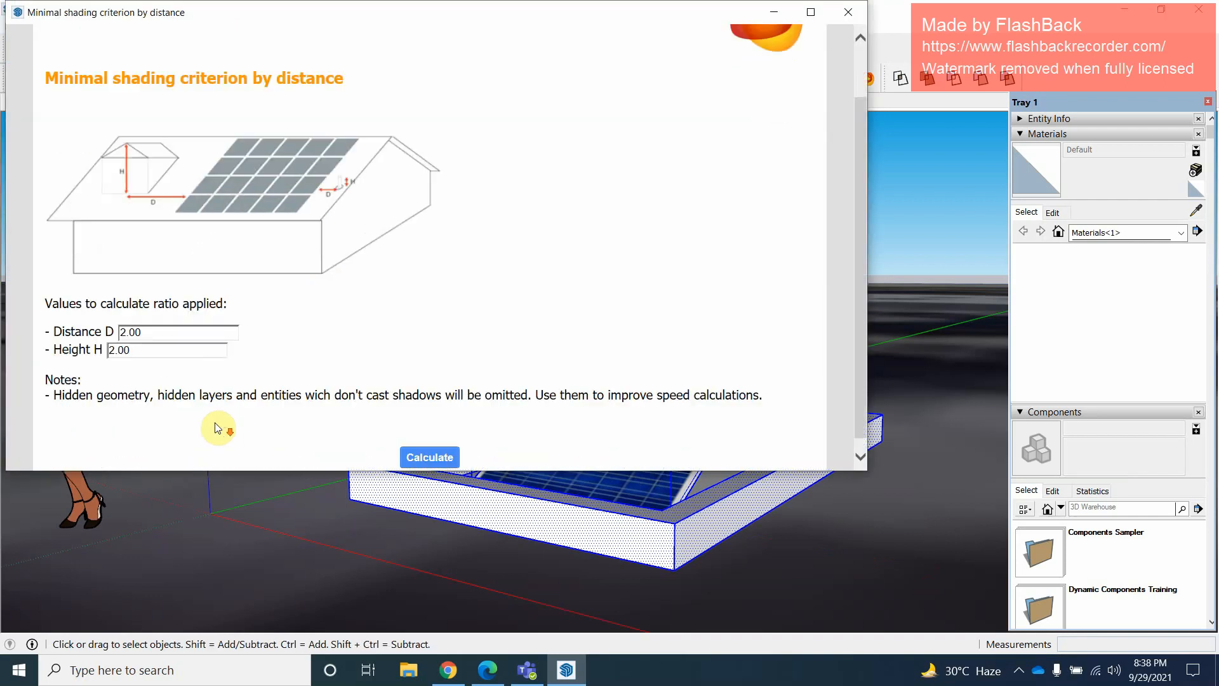
left_click(424, 443)
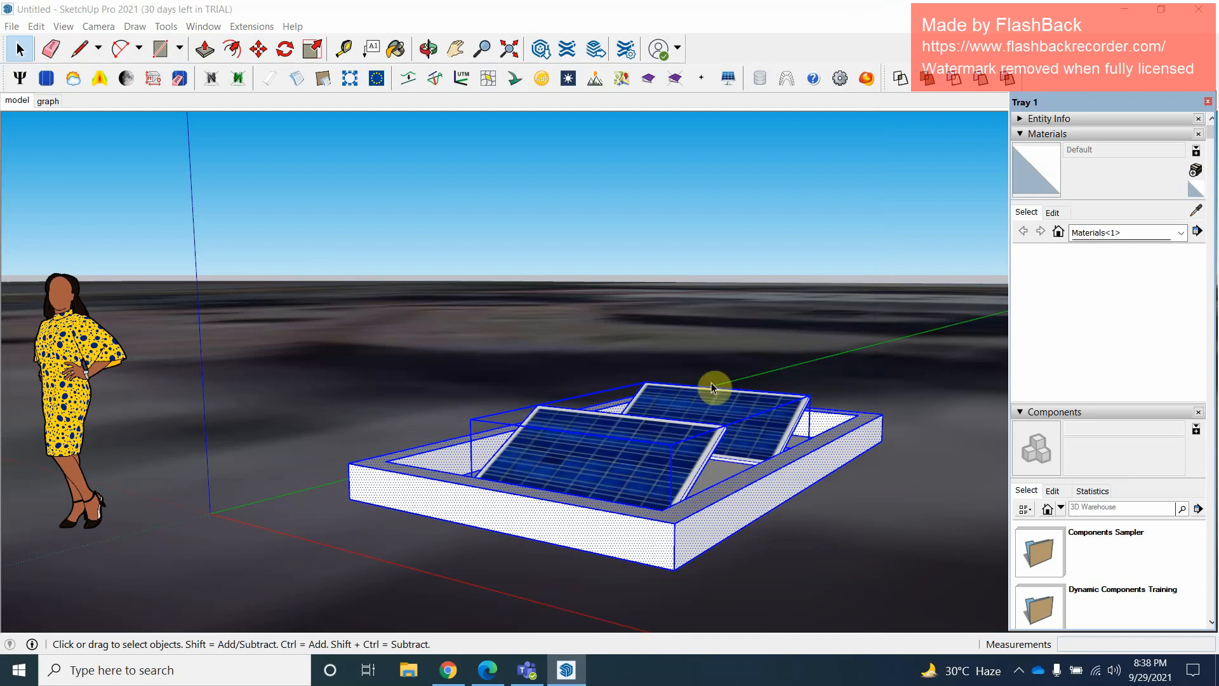
left_click(506, 354)
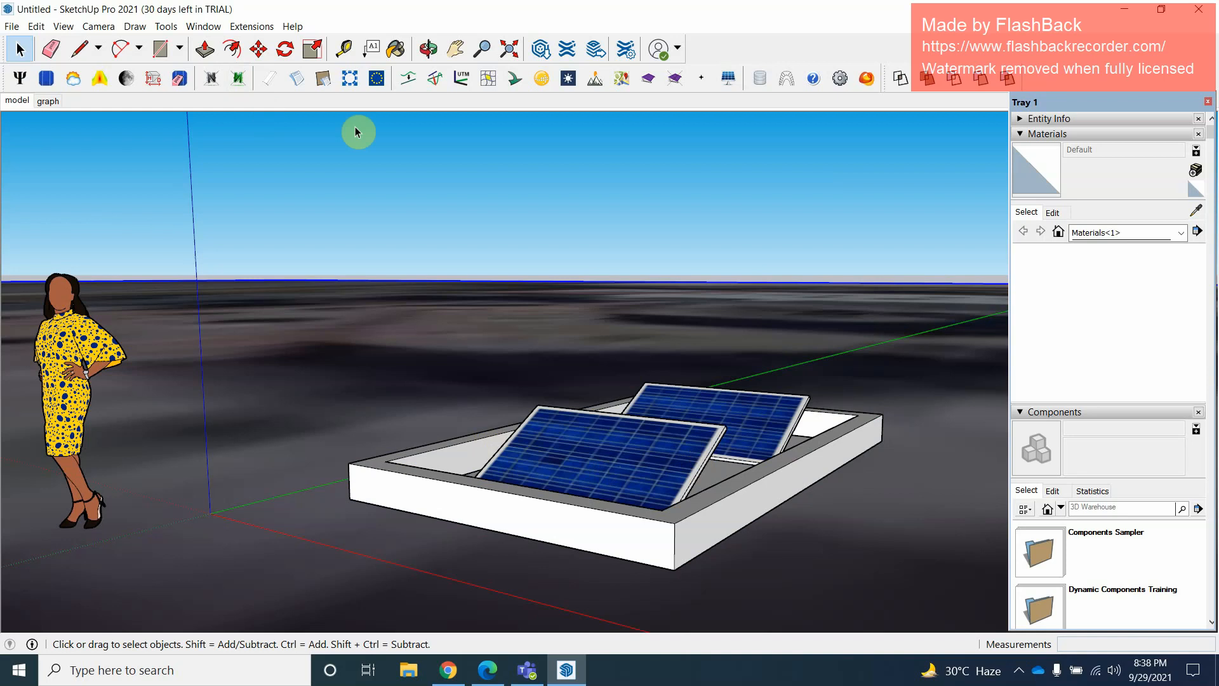
Generate Skelion's basic report with shading losses calculated and review its faces and groups analysis
left_click(293, 85)
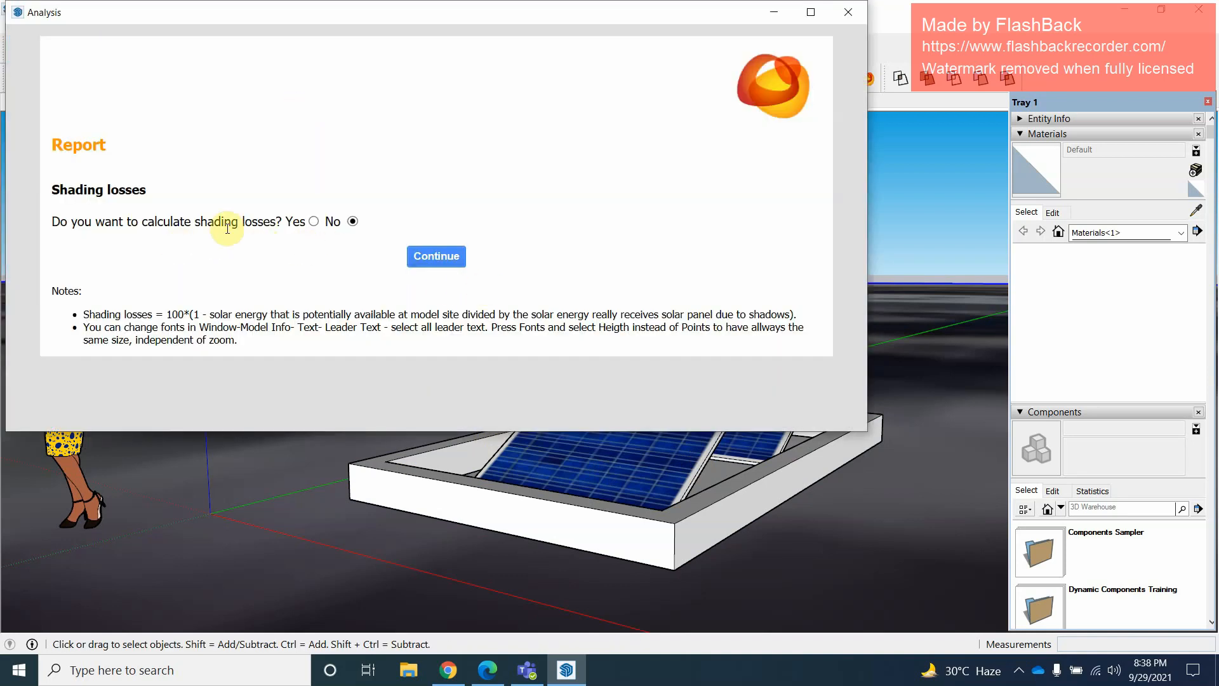
left_click(313, 221)
left_click(425, 256)
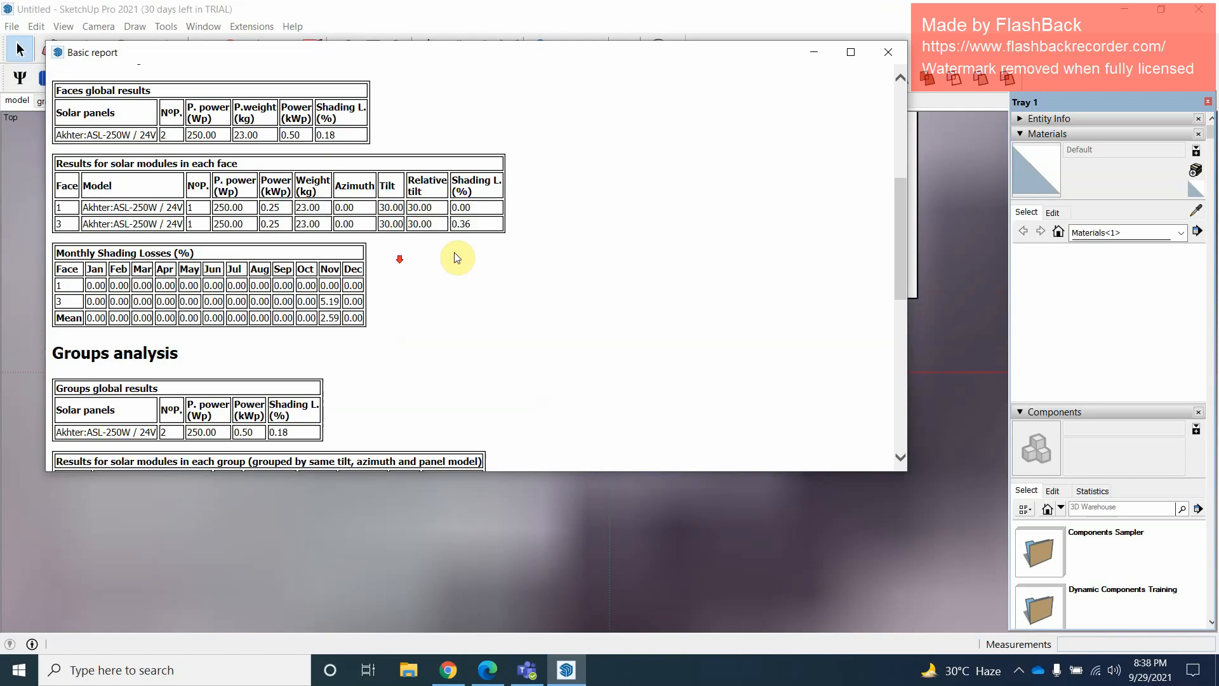
scroll(283, 285, "down", 10)
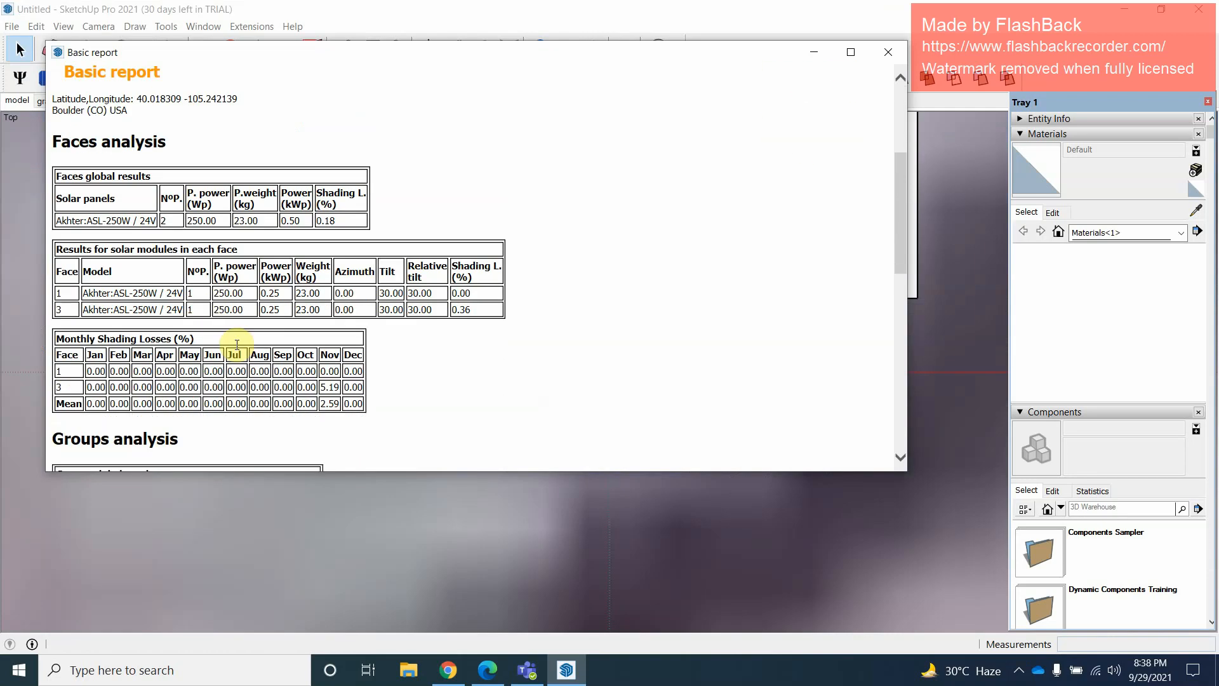
scroll(319, 350, "down", 3)
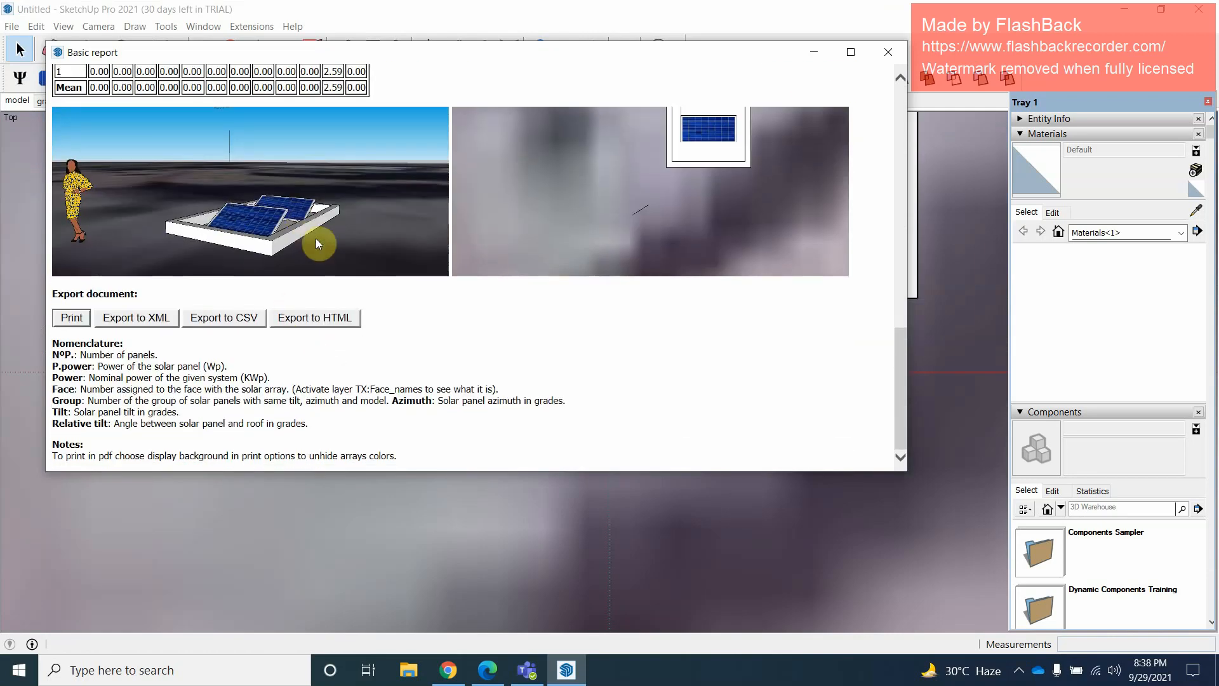
Print the basic report to a PDF file named report10 in the sketch up folder
left_click(72, 318)
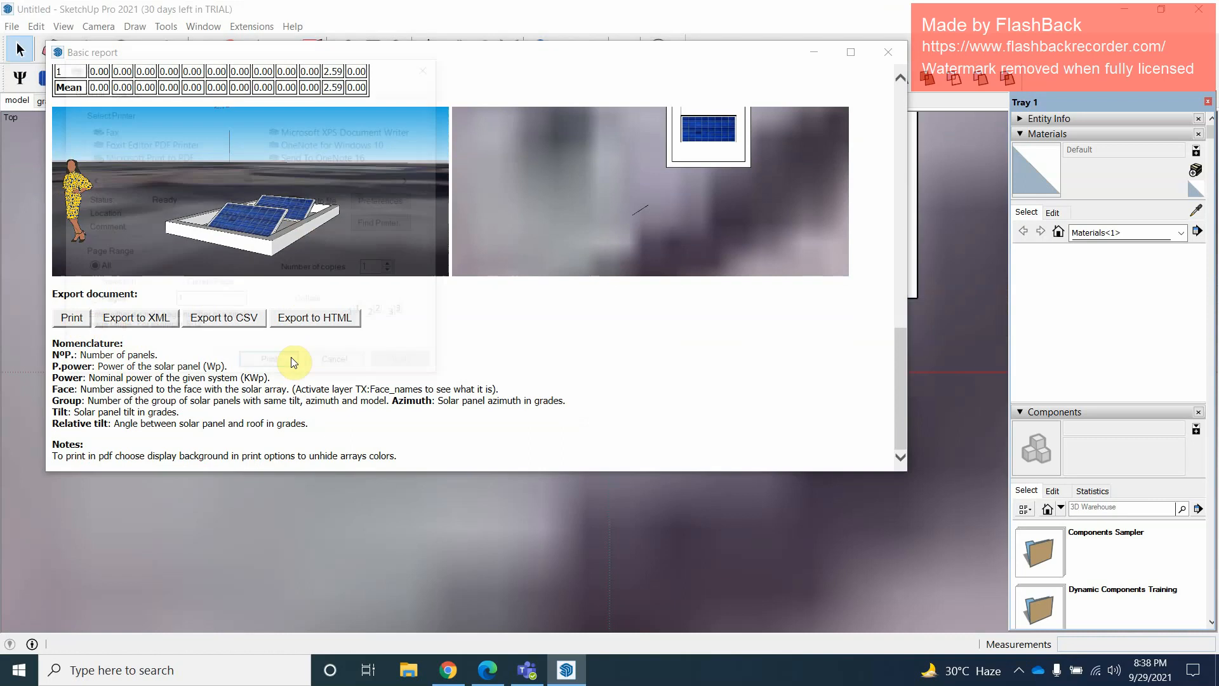
left_click(269, 359)
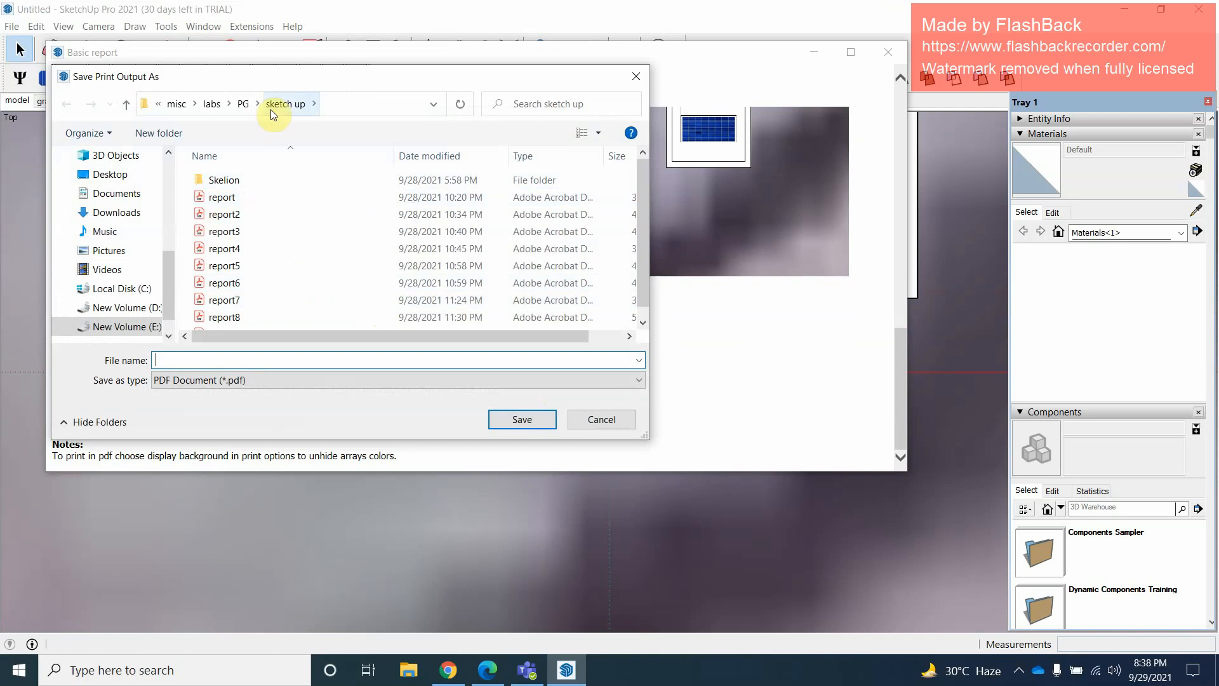
scroll(260, 229, "down", 1)
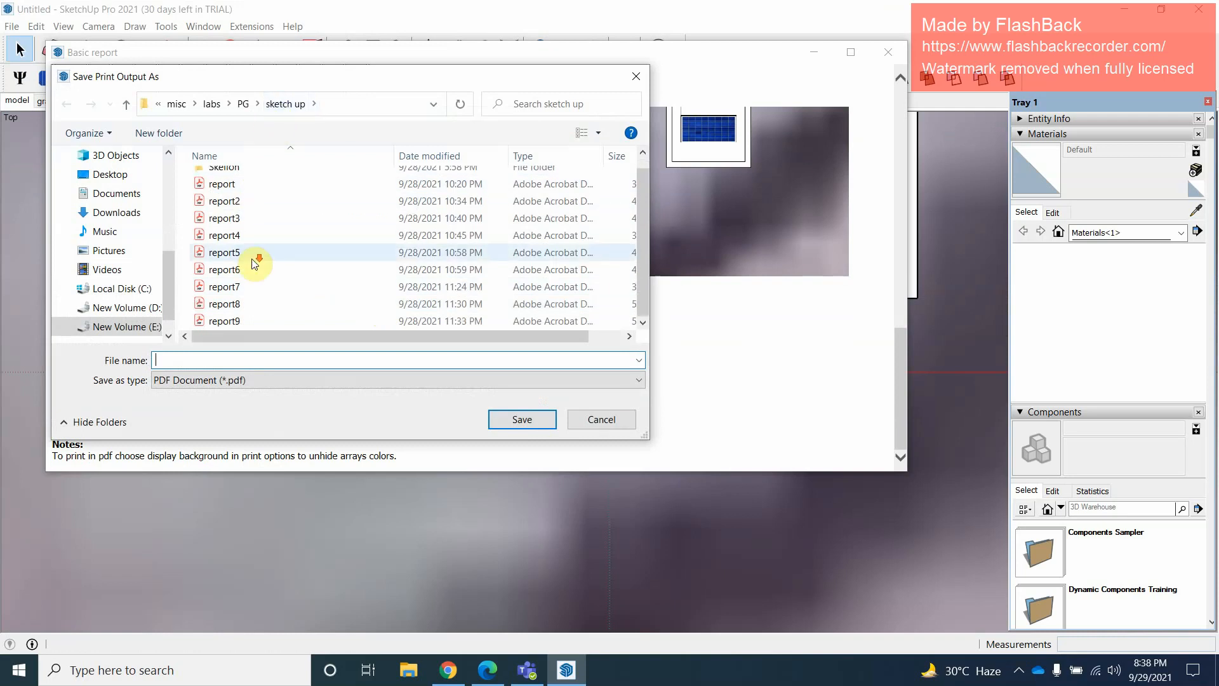
type("report10")
key("Return")
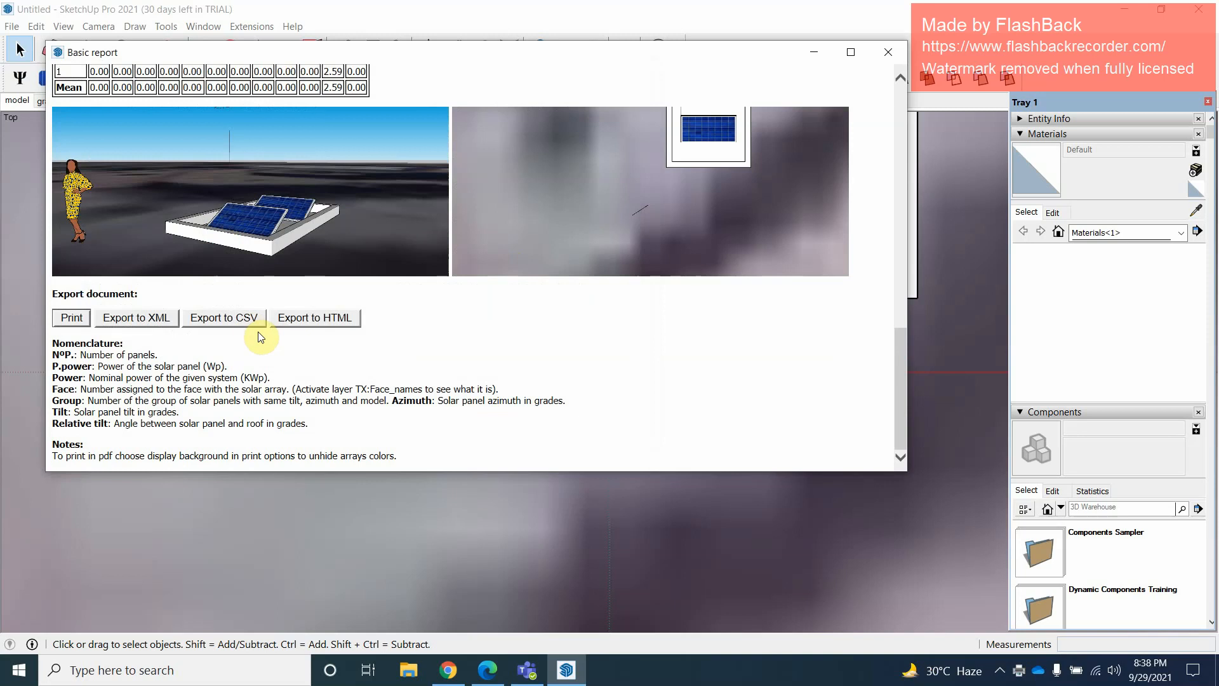
Examine the report's module results, monthly shading losses, groups analysis and model images, and close the report
scroll(607, 359, "up", 1)
scroll(615, 332, "up", 10)
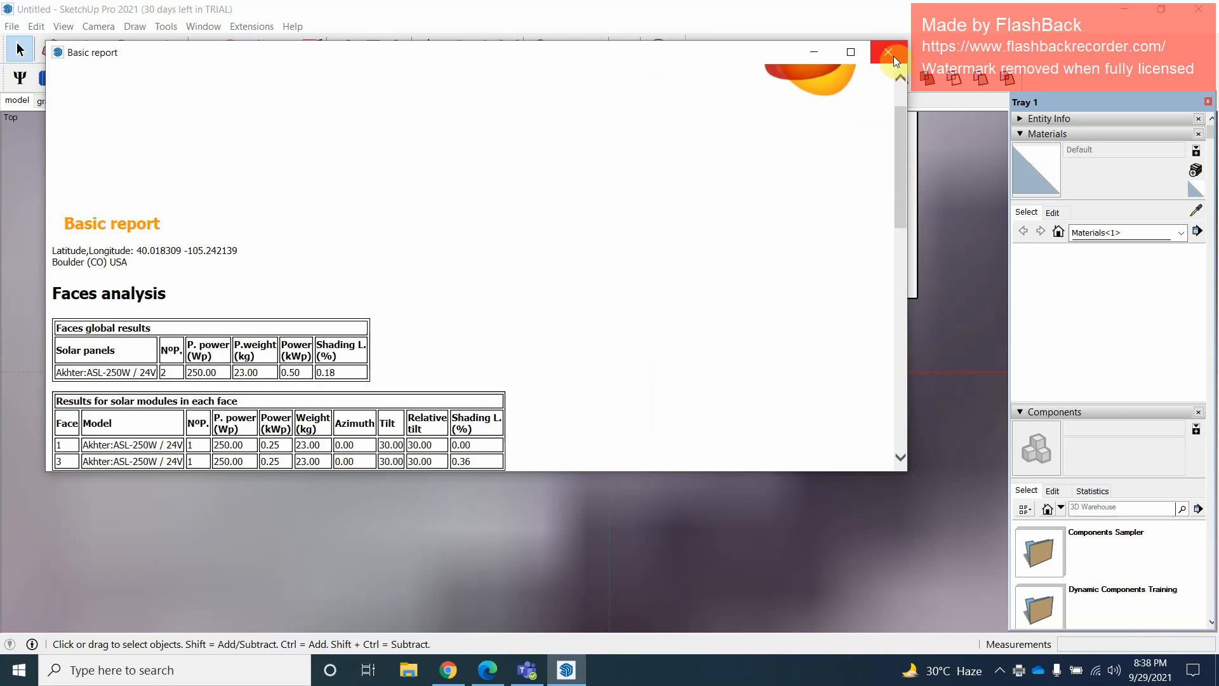
scroll(240, 362, "down", 9)
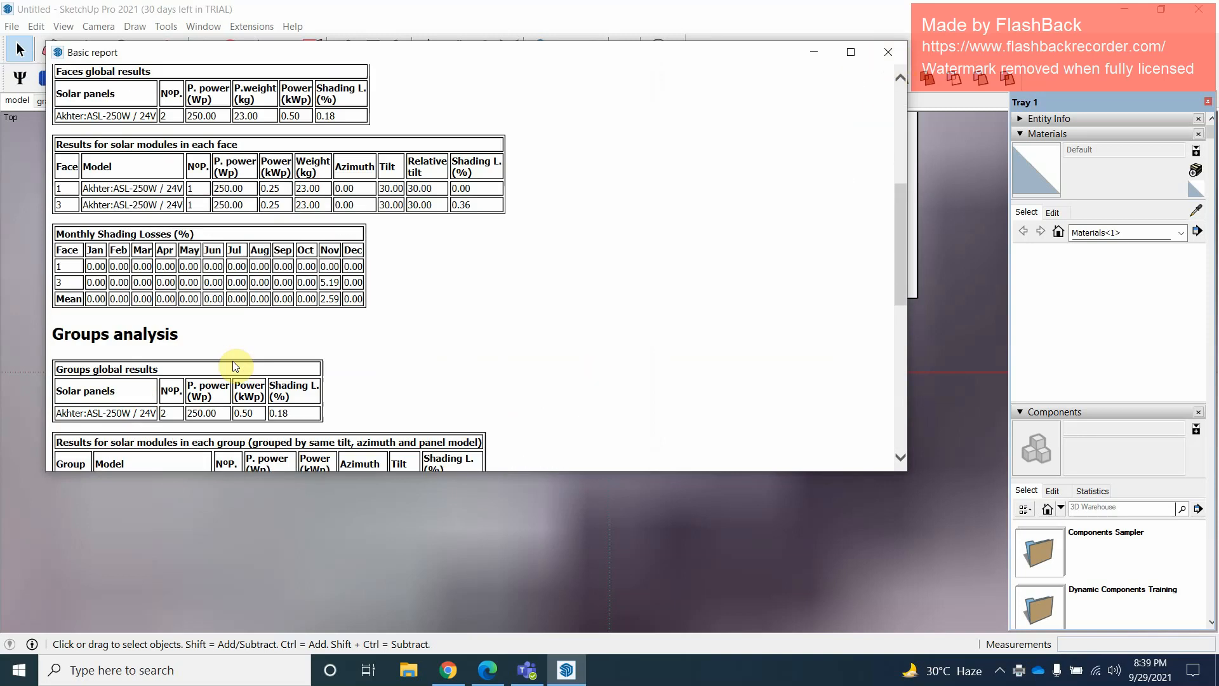
scroll(235, 362, "up", 5)
scroll(219, 395, "down", 3)
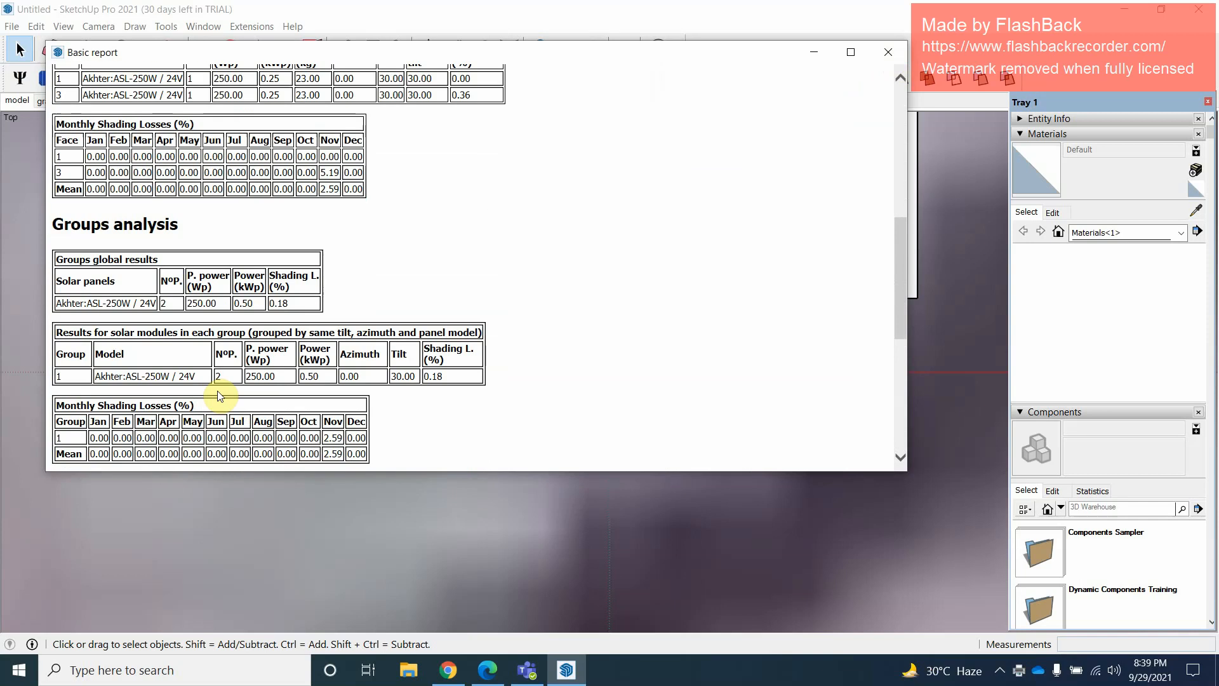
scroll(220, 396, "down", 7)
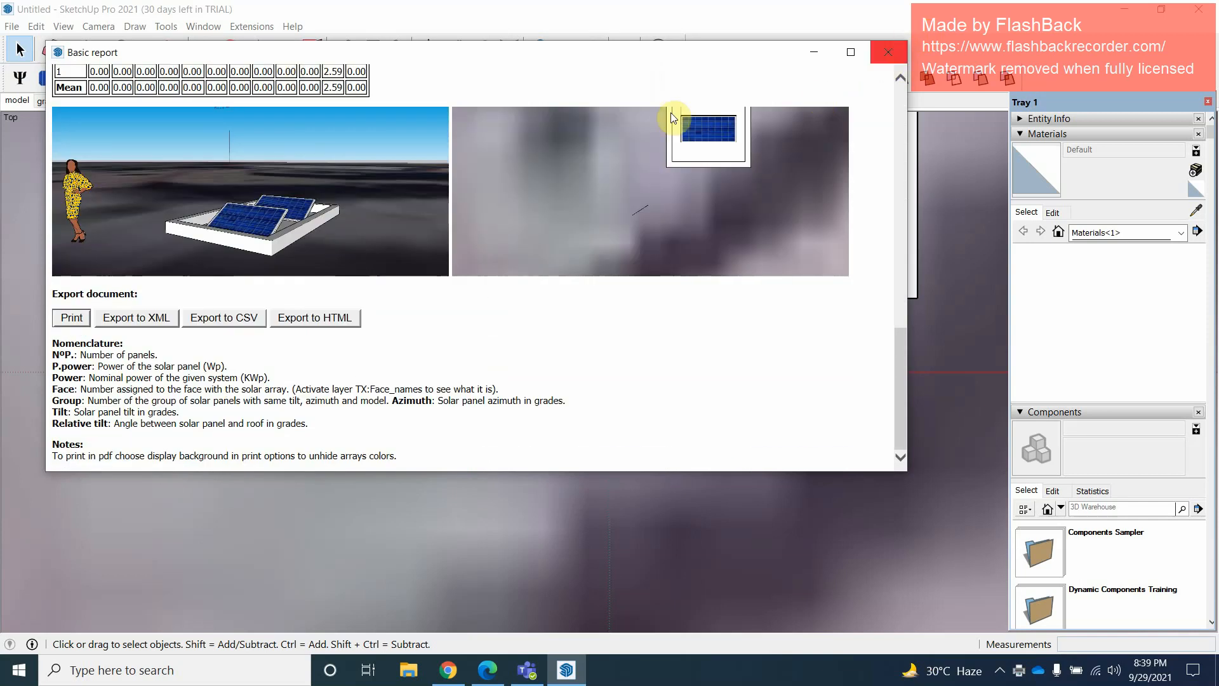
scroll(264, 341, "up", 6)
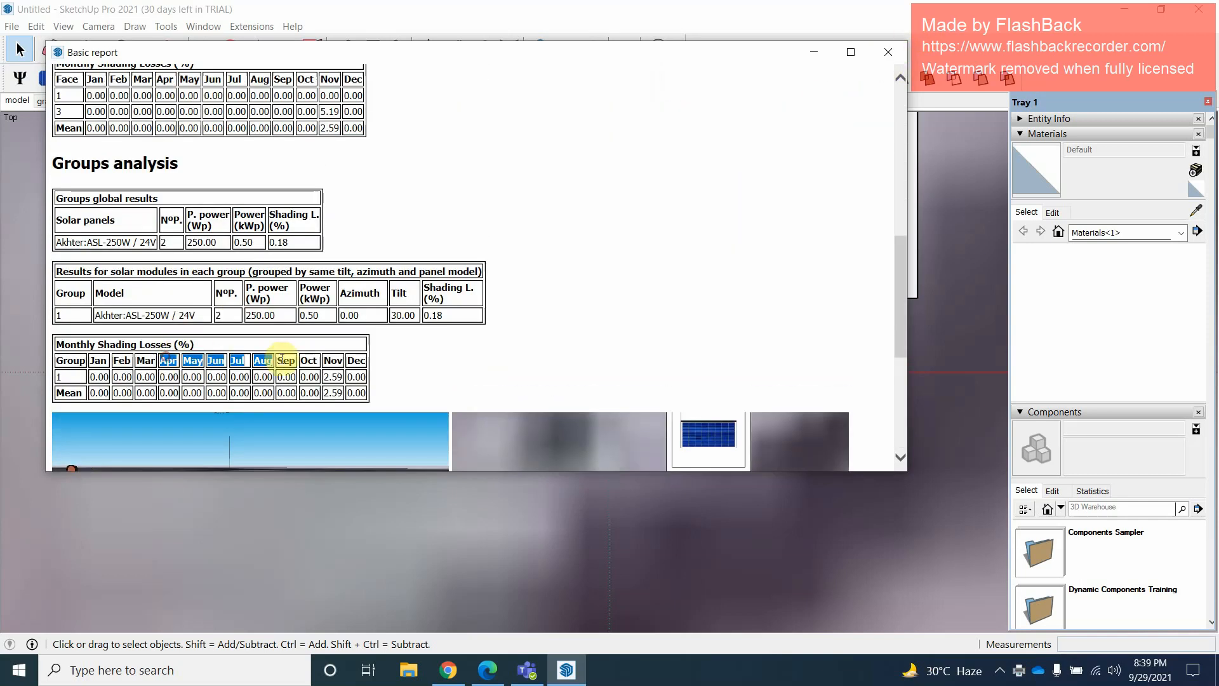
left_click(888, 52)
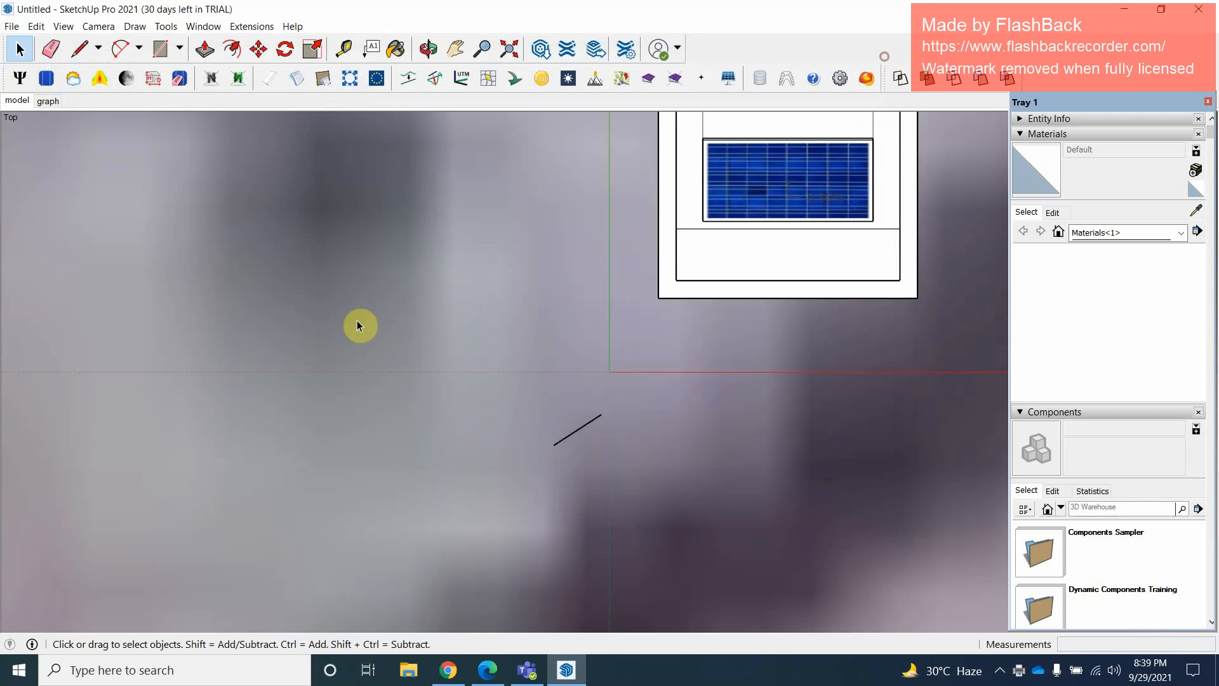
Look at the sun path in the graph scene and return to the model scene
scroll(475, 292, "up", 2)
scroll(444, 356, "down", 3)
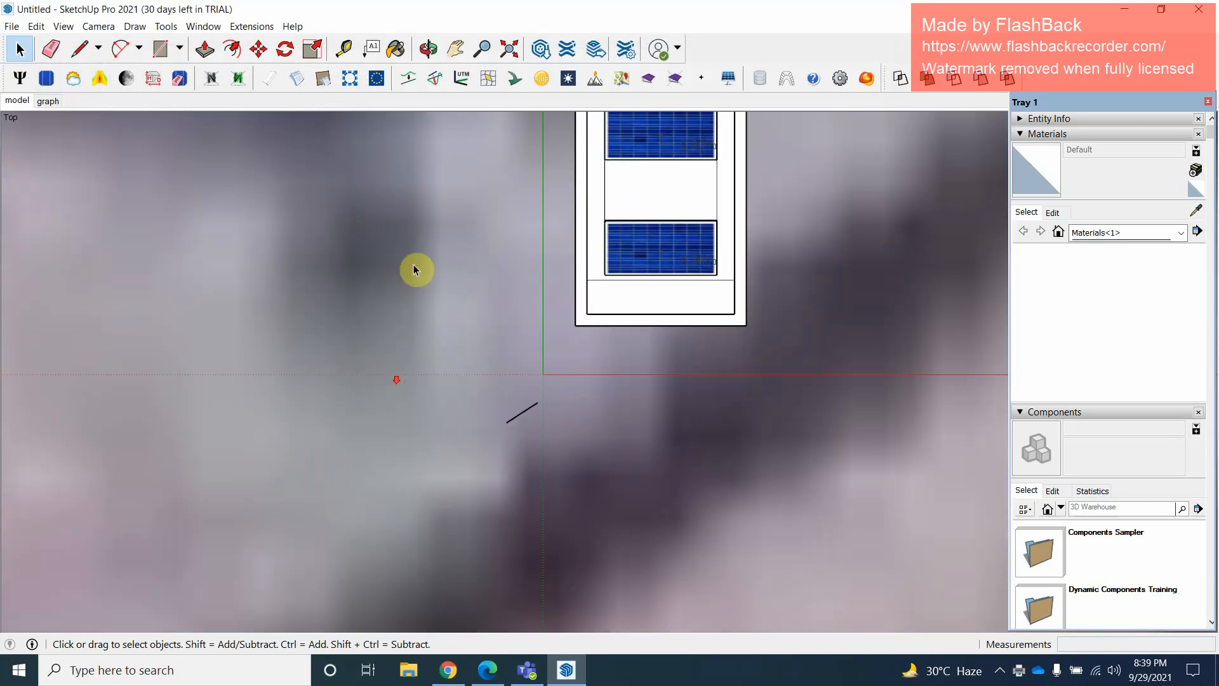
left_click(48, 101)
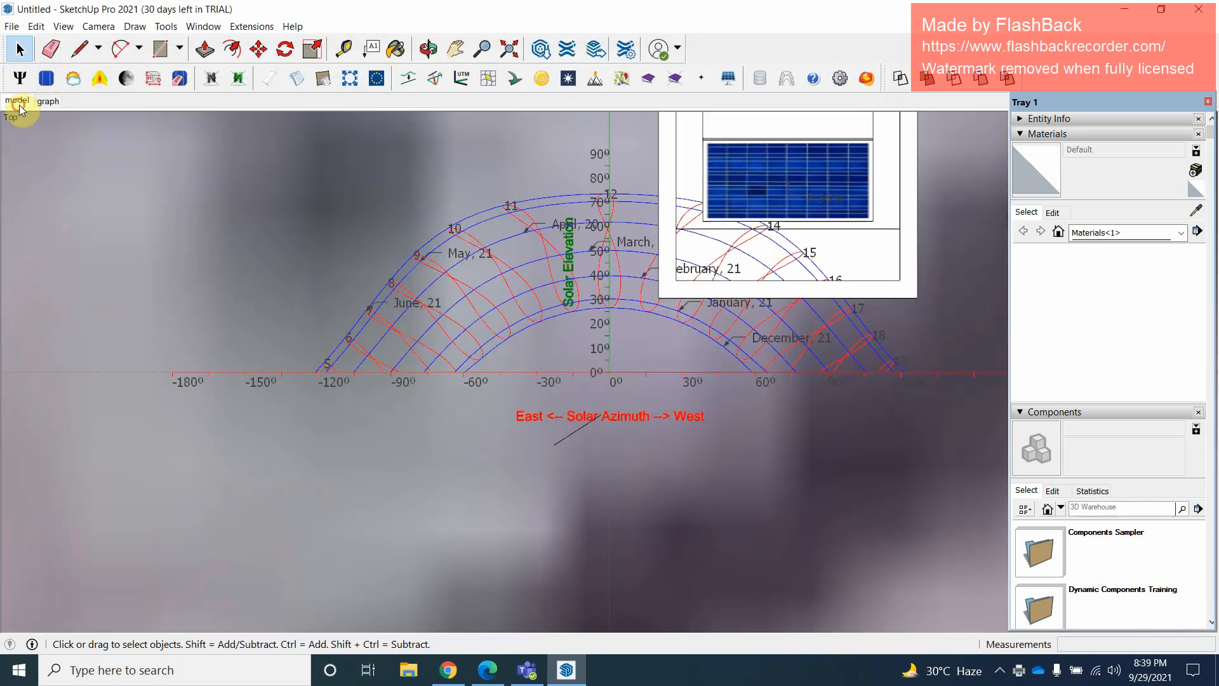
left_click(17, 100)
Recalculate the basic report with the shading losses calculation set to No
left_click(73, 79)
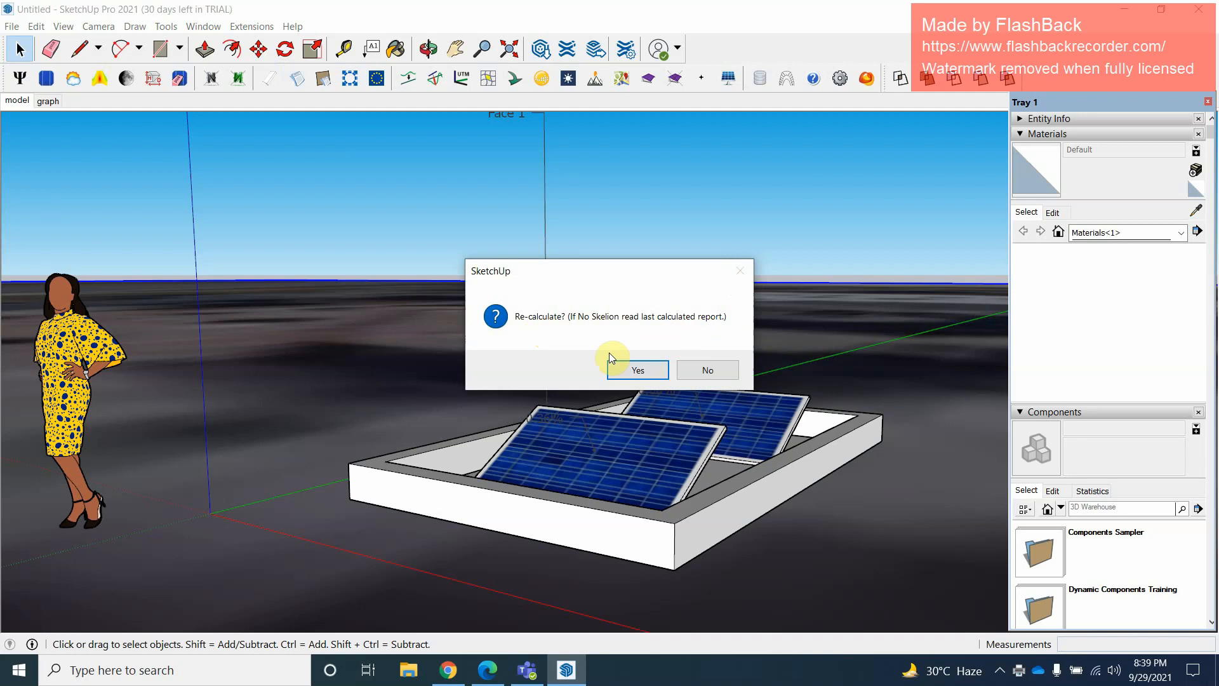
left_click(611, 370)
left_click(396, 221)
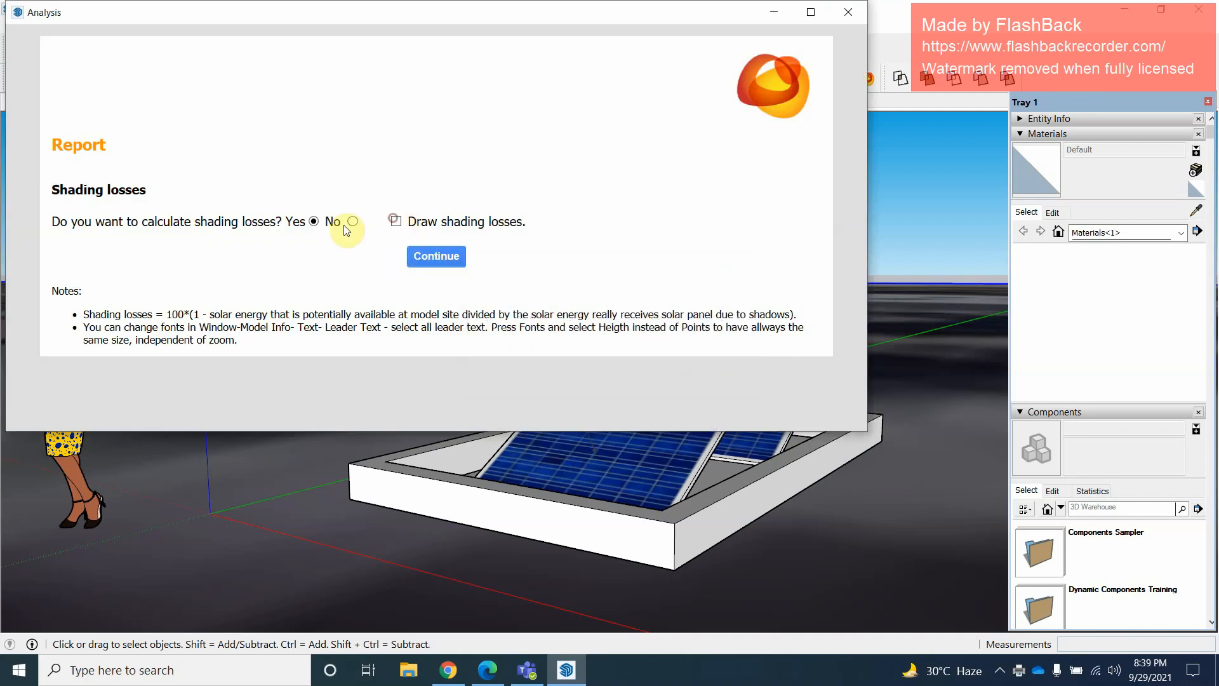
left_click(353, 221)
left_click(419, 255)
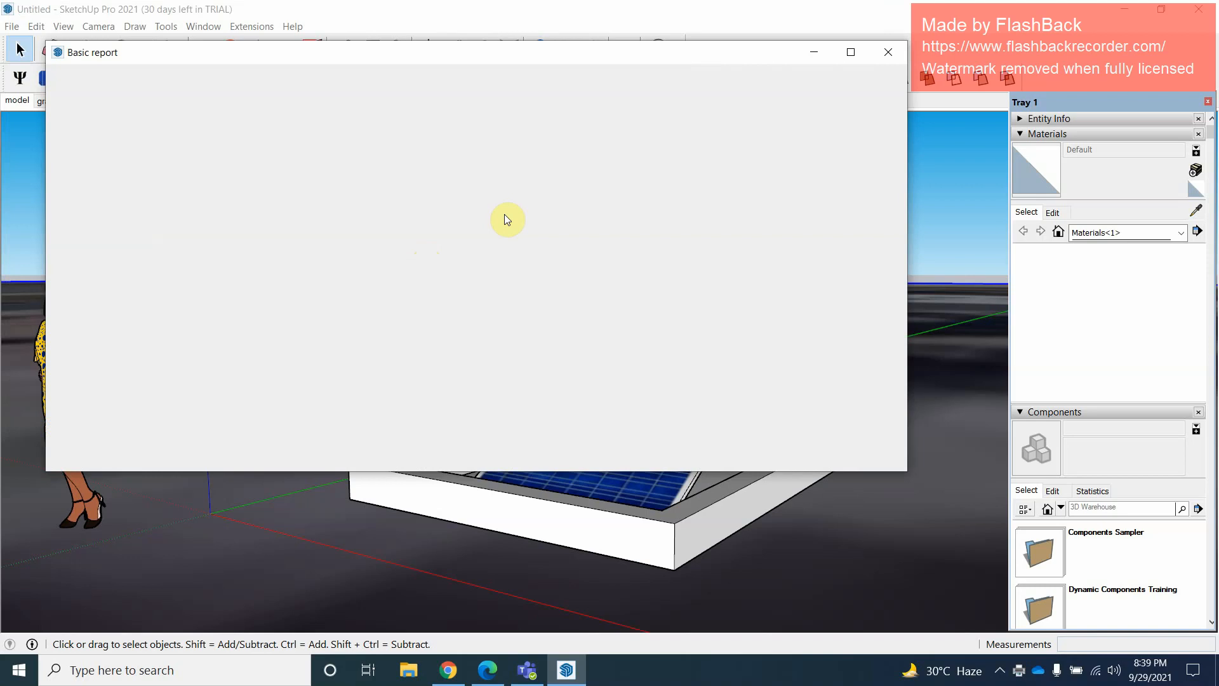
Review the recalculated basic report, print it to a PDF file named report11 in the sketch up folder, and close the report
scroll(429, 287, "down", 10)
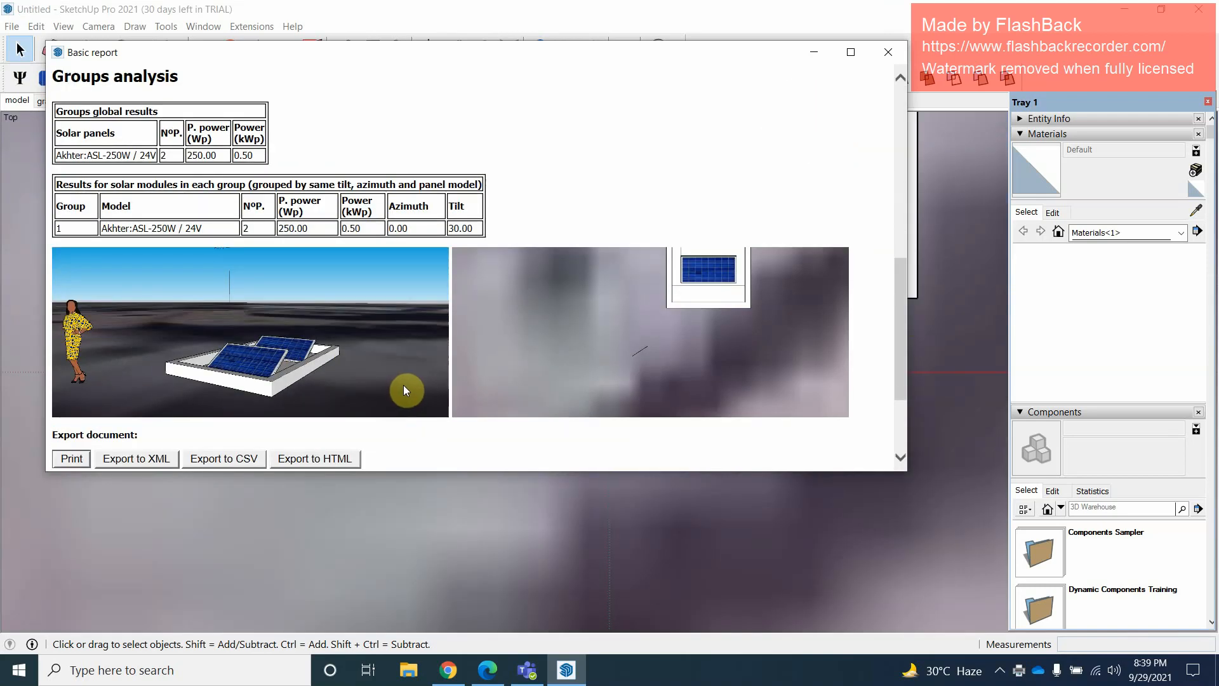
scroll(403, 389, "down", 3)
scroll(313, 373, "up", 15)
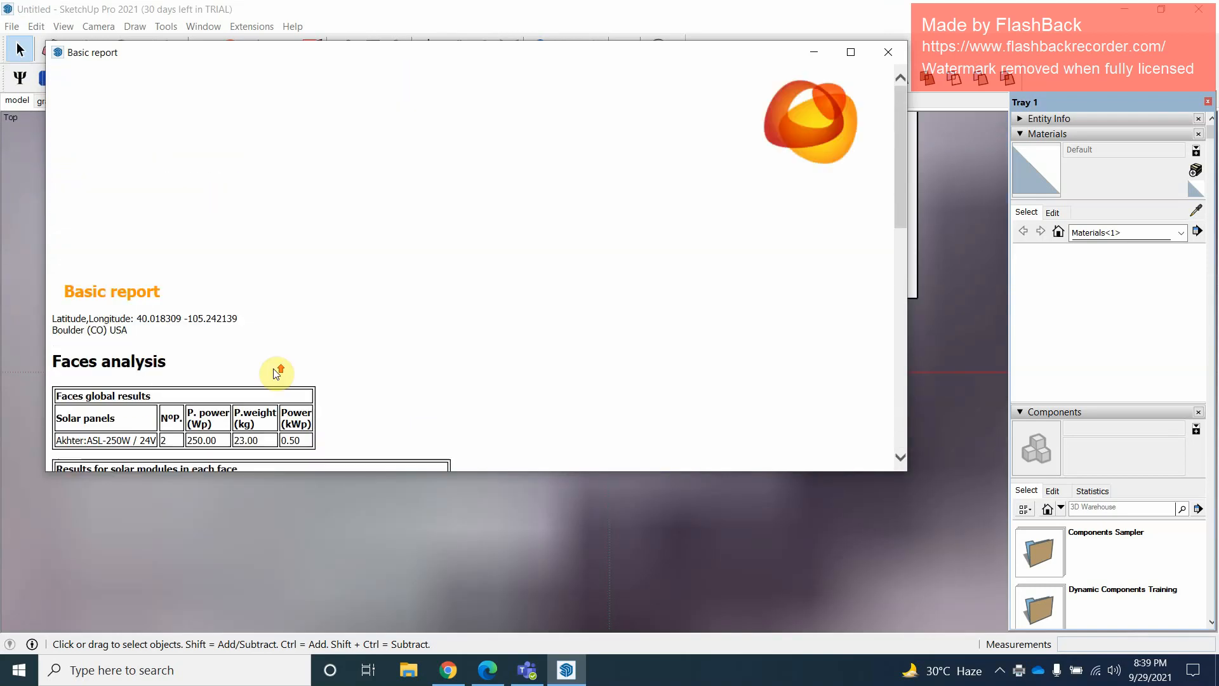
scroll(277, 372, "down", 3)
scroll(277, 373, "down", 6)
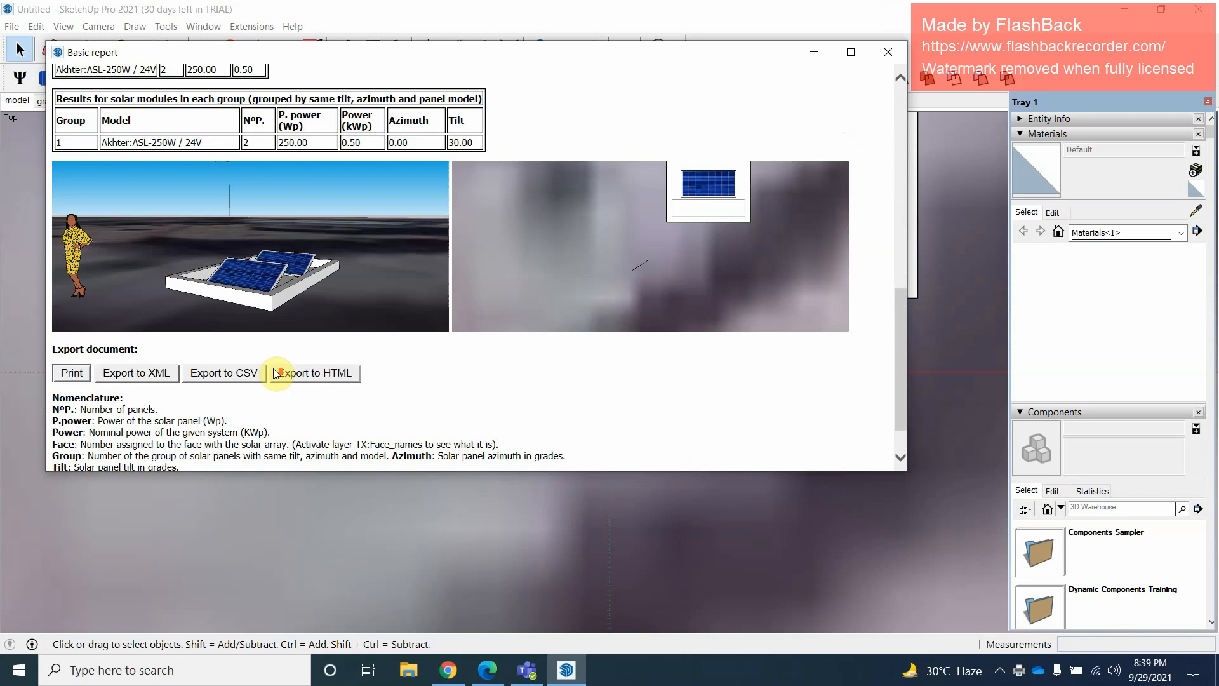
left_click(73, 338)
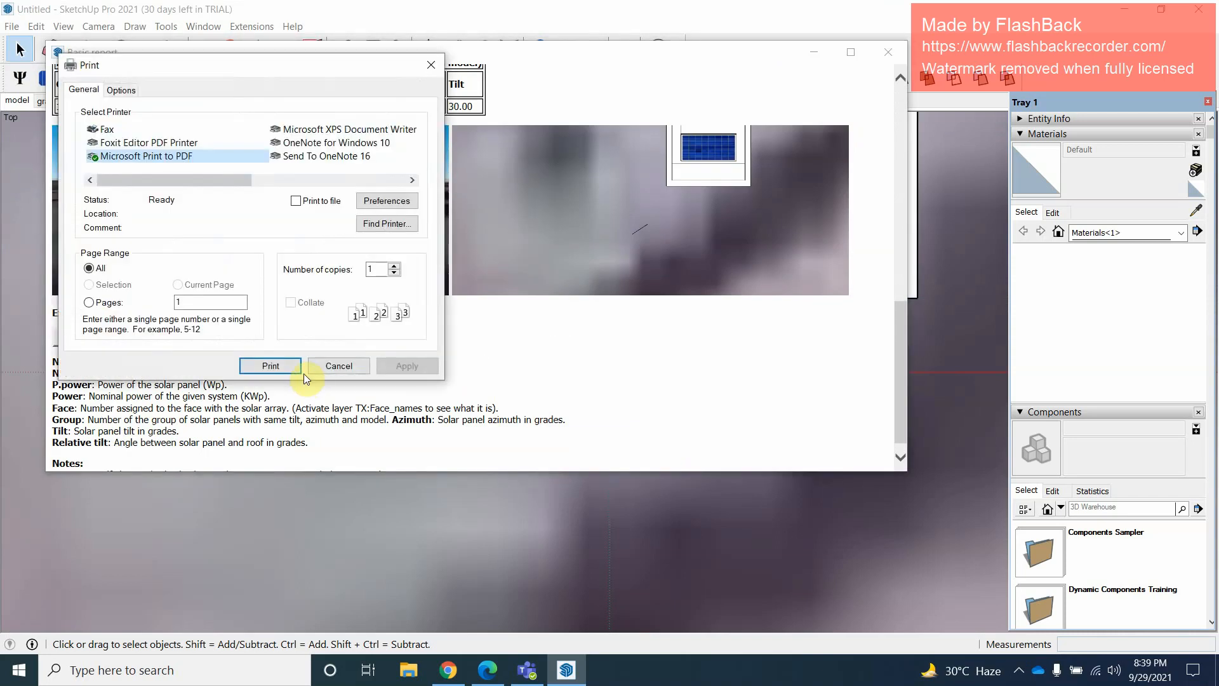
left_click(271, 367)
scroll(242, 311, "down", 1)
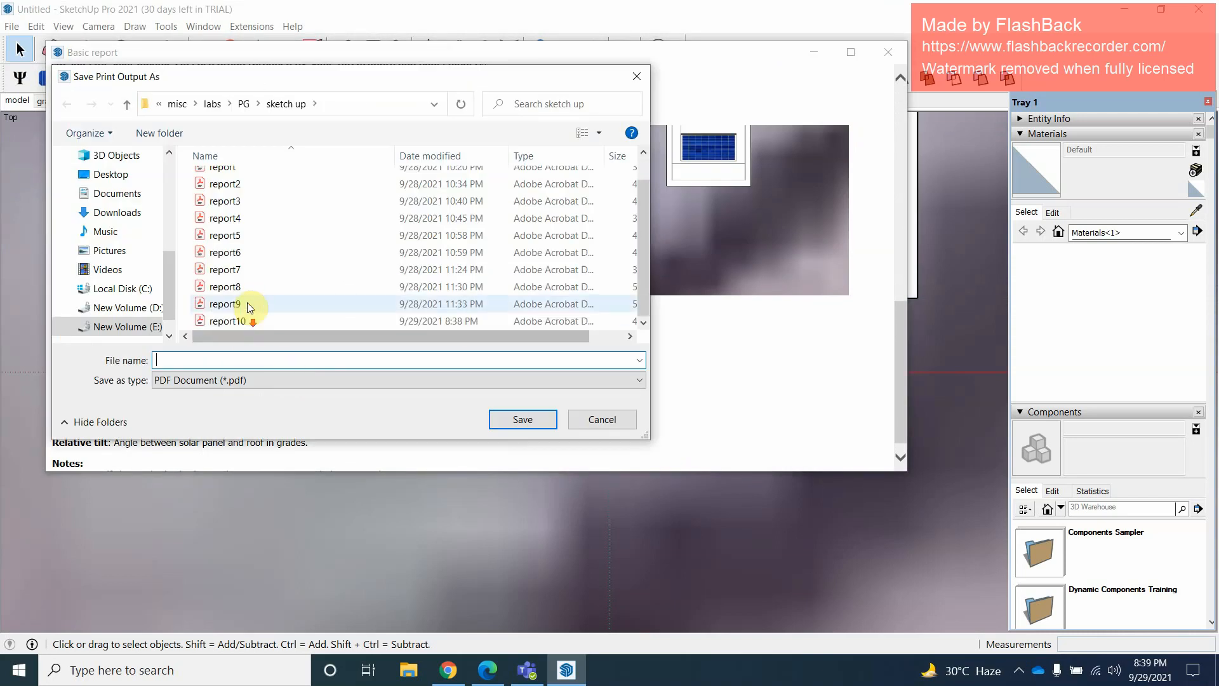
left_click(235, 321)
double_click(243, 359)
type("report1")
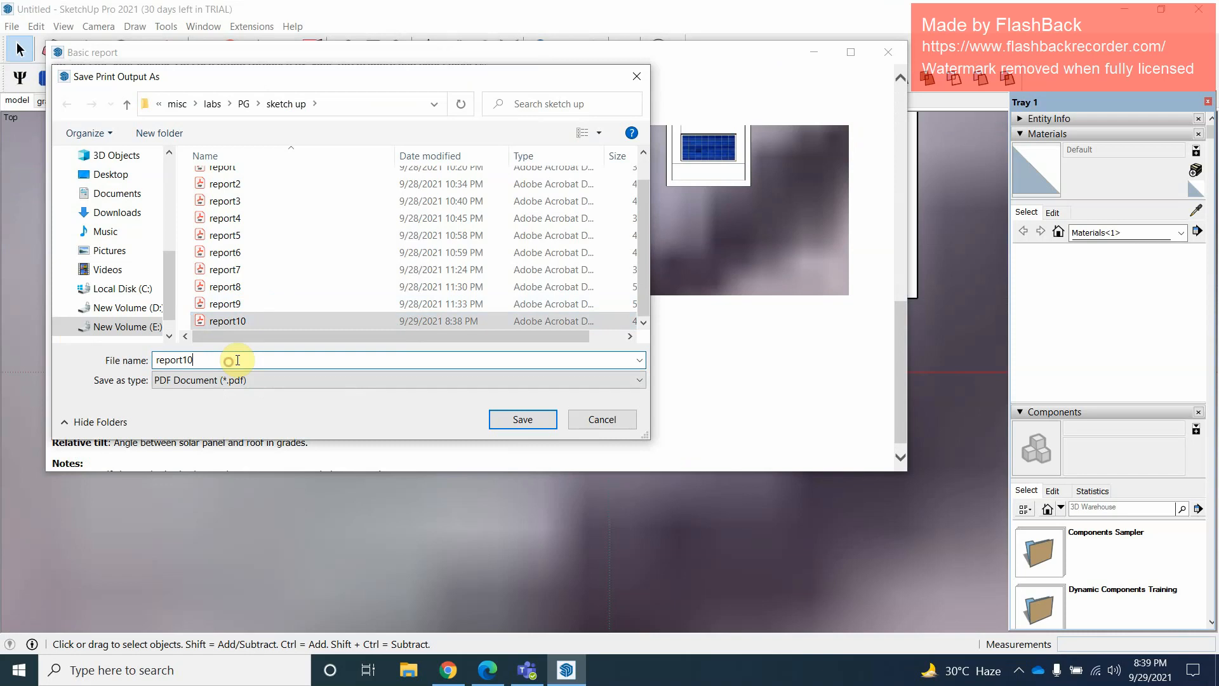
type("1")
left_click(523, 419)
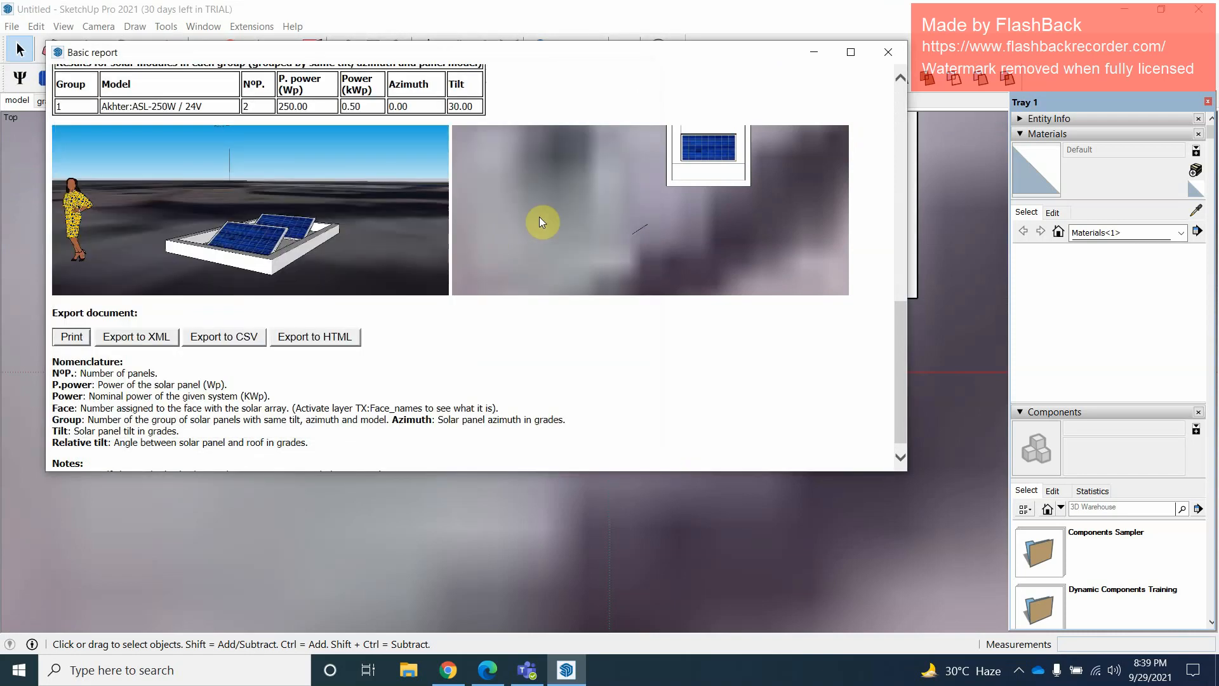
left_click(886, 54)
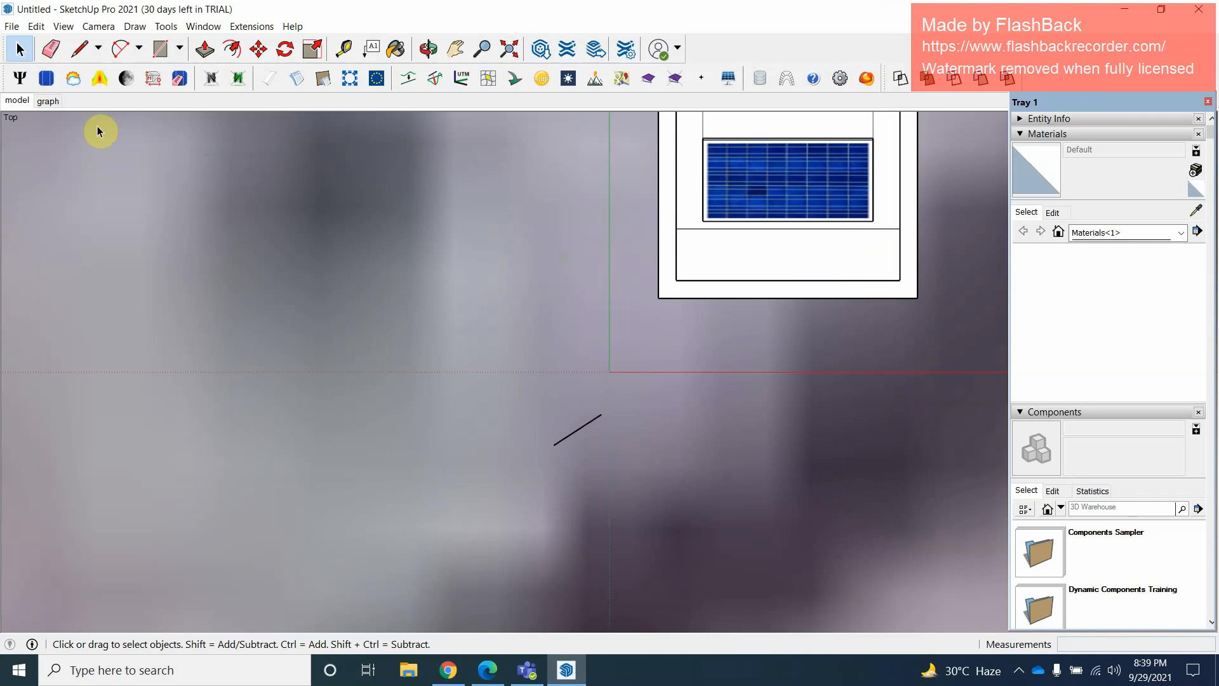
Compare the graph scene's sun path diagram with the model scene, ending in the model scene
left_click(45, 100)
left_click(19, 101)
left_click(50, 105)
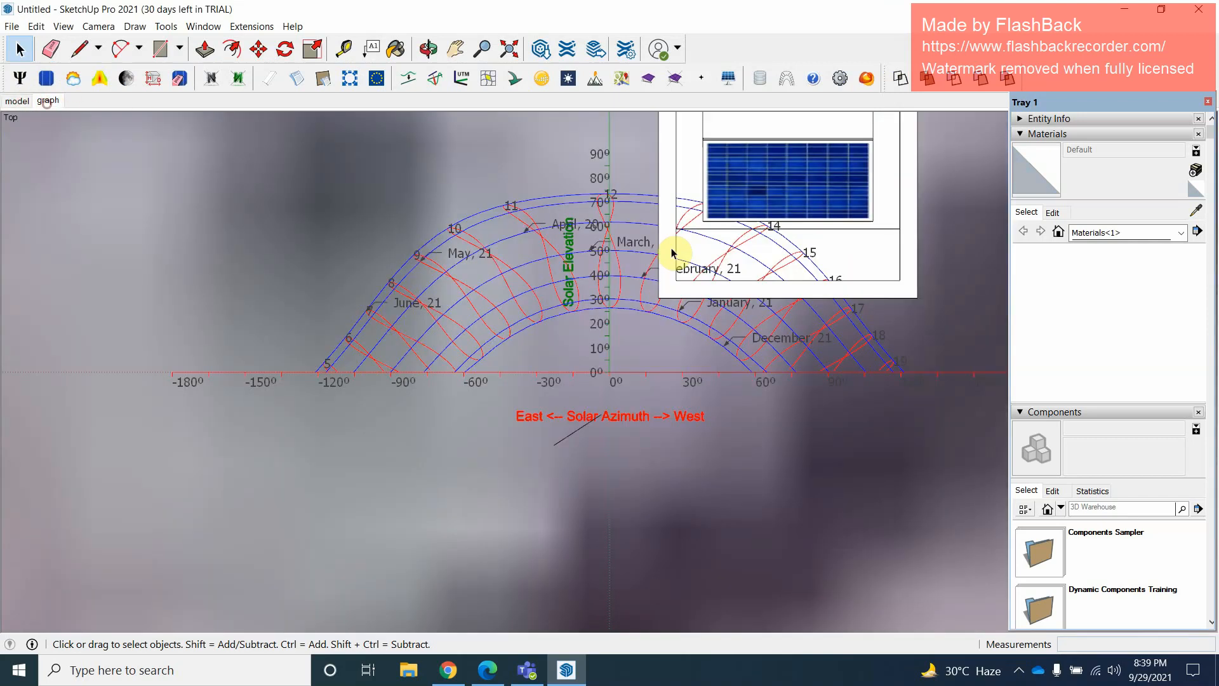
left_click(16, 100)
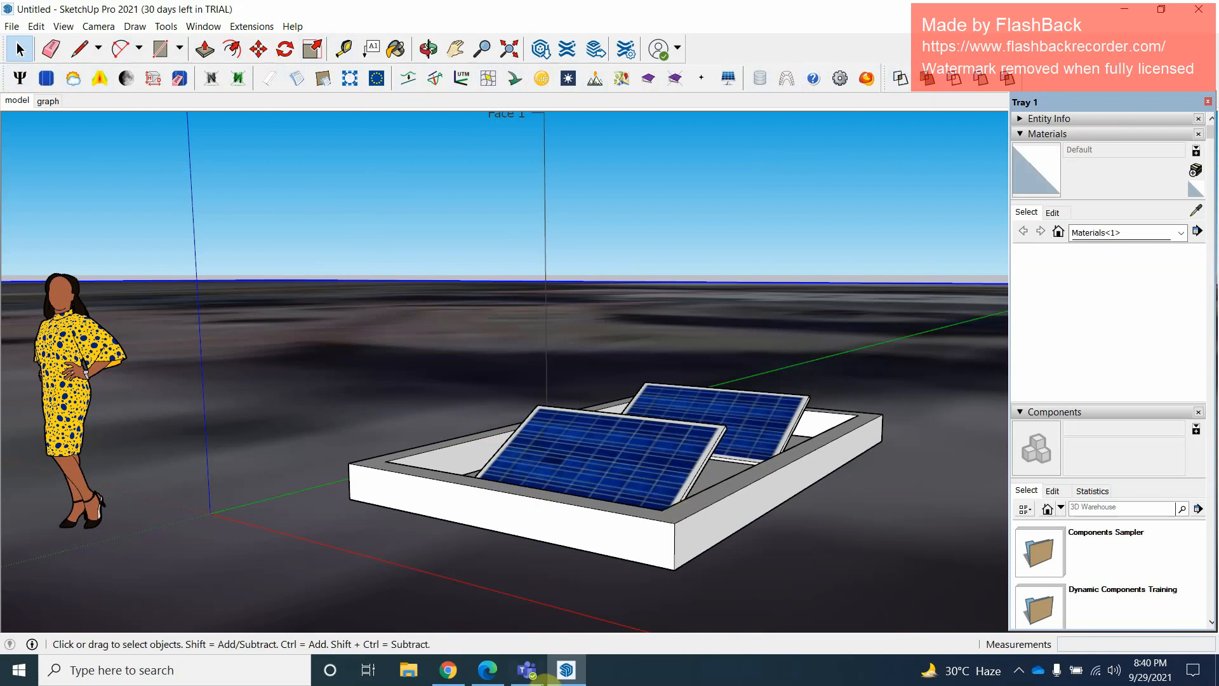
left_click(1122, 9)
left_click(1019, 669)
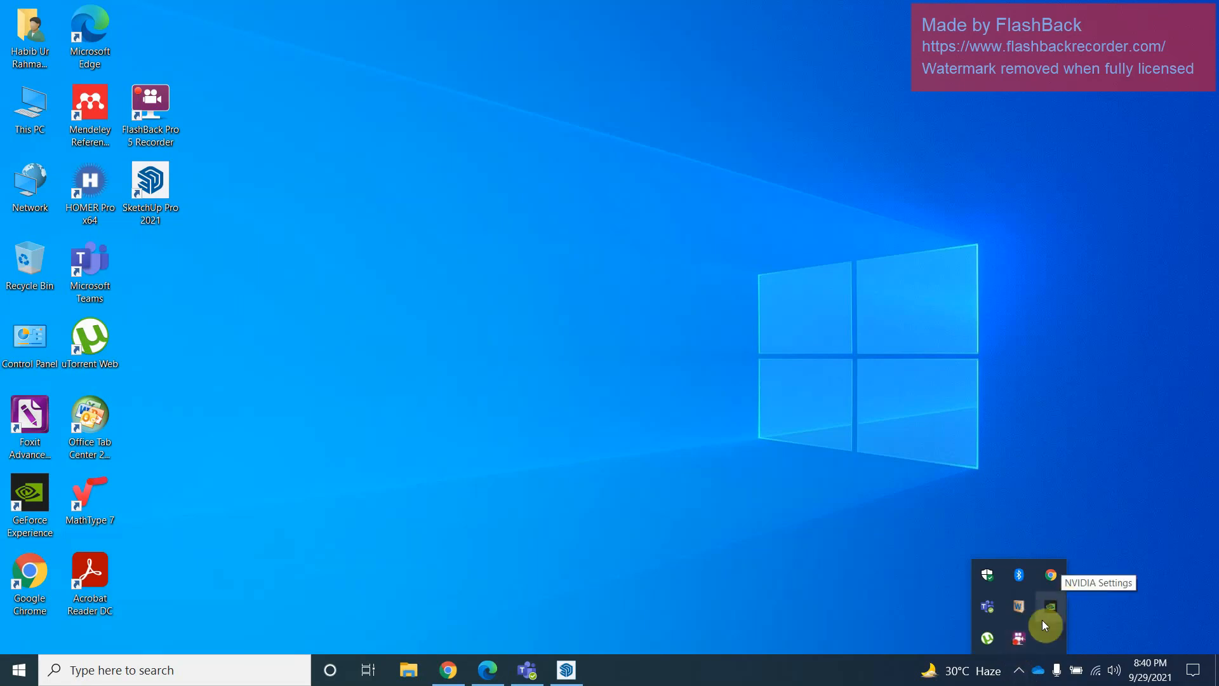
right_click(1020, 640)
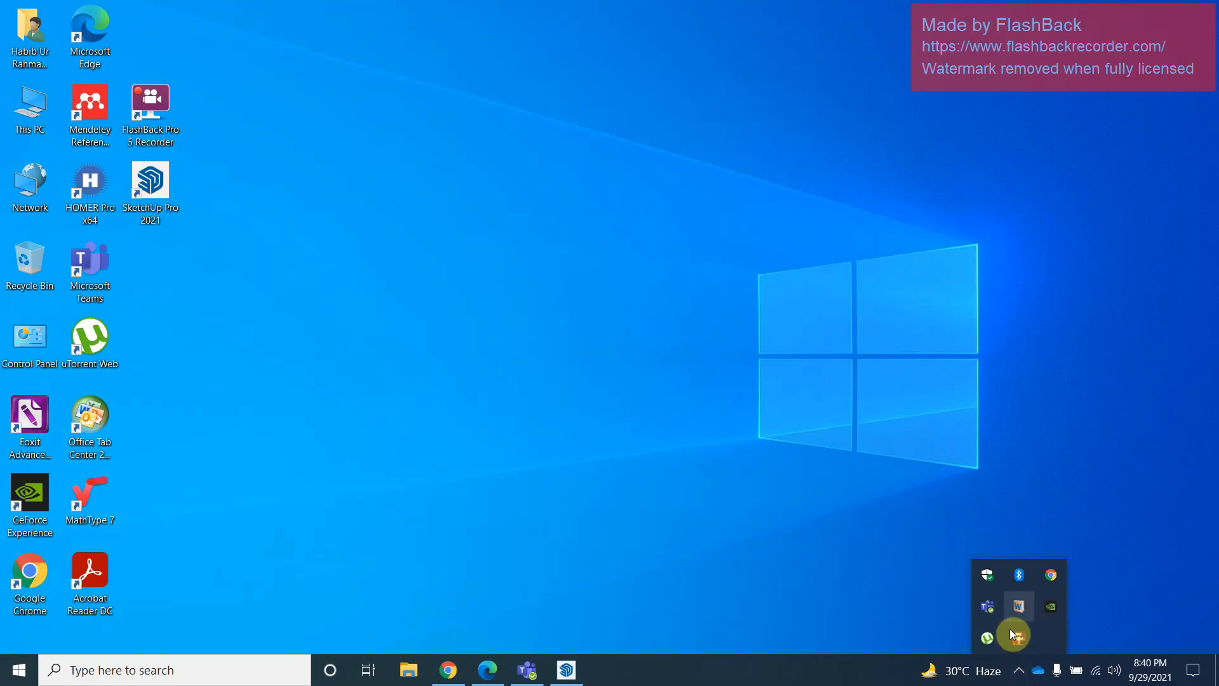